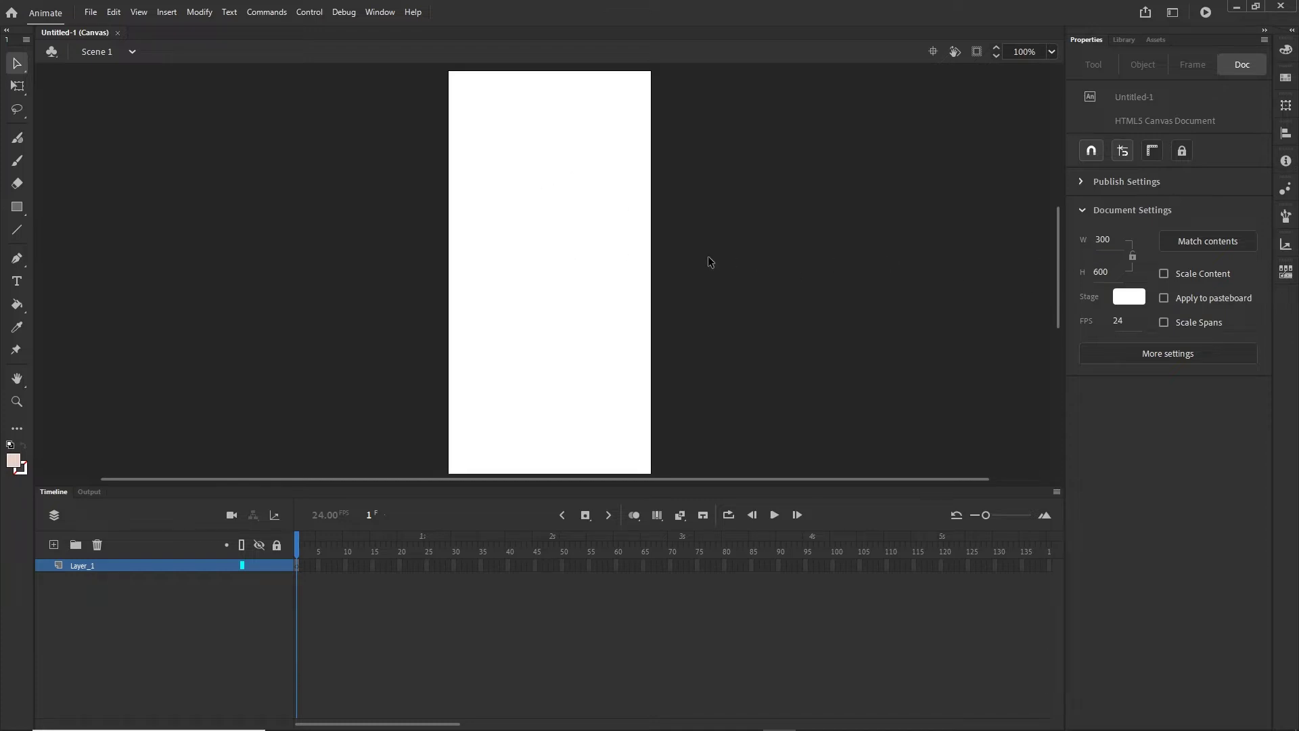
Step: Activate the Rectangle tool and set its fill colour to light blue
click(16, 207)
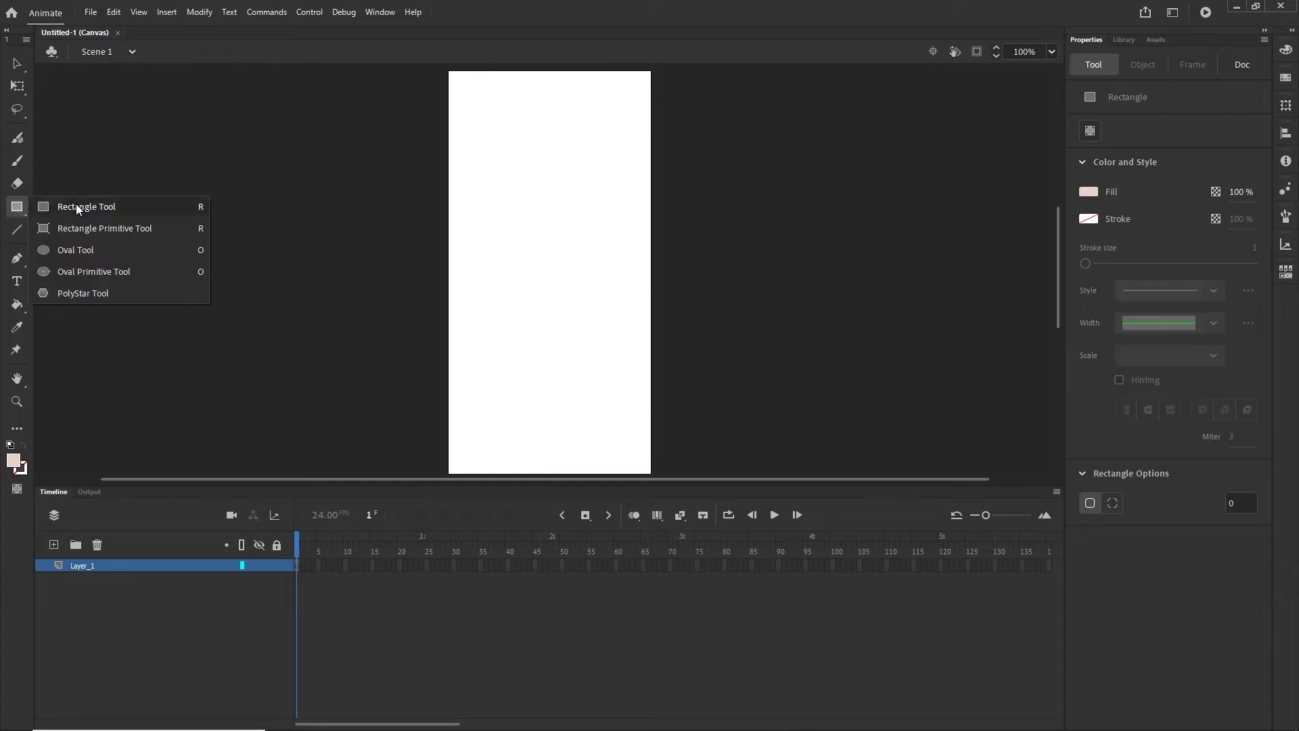
click(77, 206)
click(1086, 191)
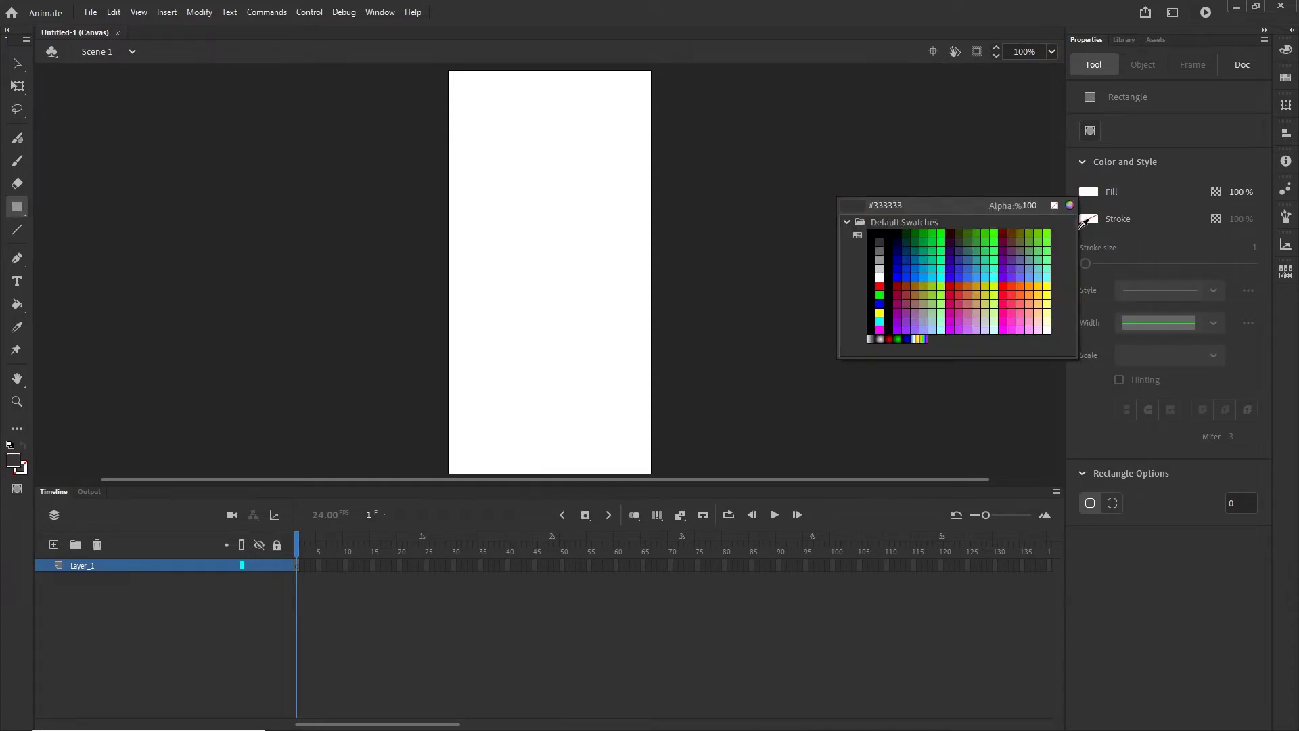
click(1034, 277)
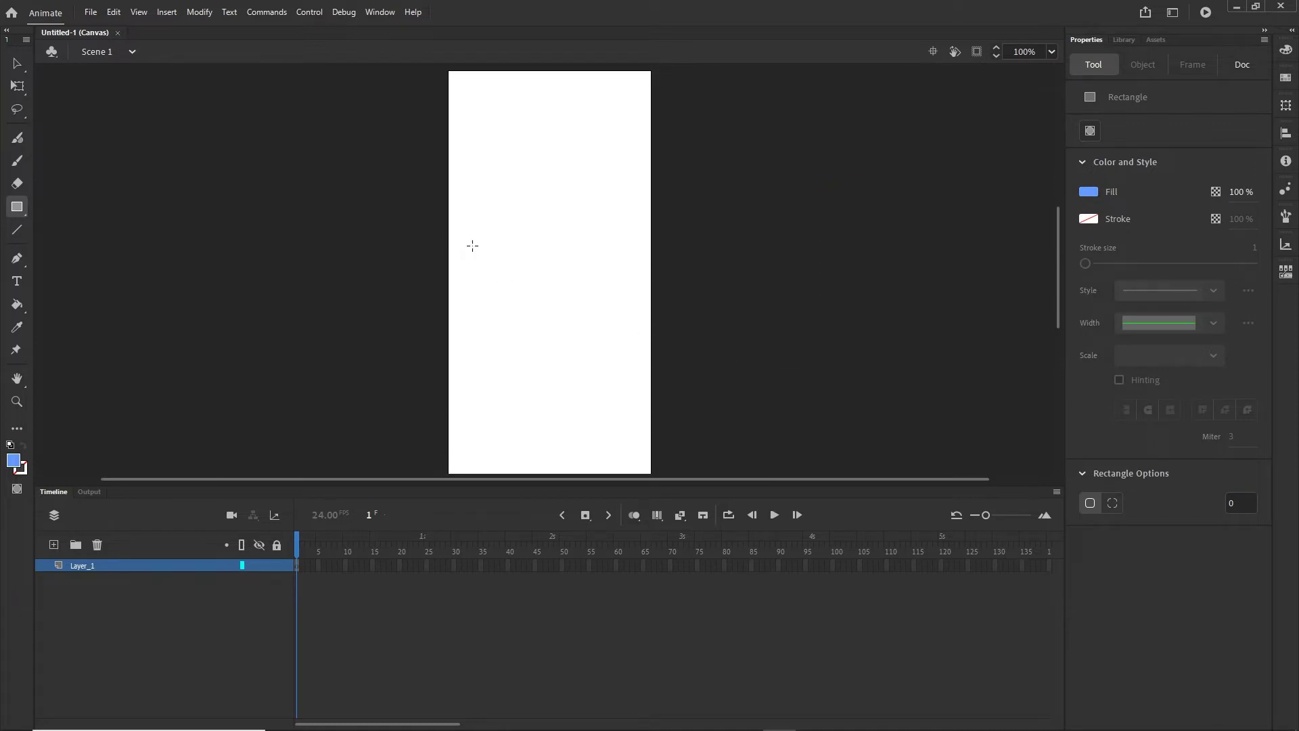
Step: Try a square-cornered rectangle and one with corner radius 30 on the stage, undoing each
mouse_move(473, 246)
mouse_down()
mouse_move(546, 290)
mouse_move(611, 303)
mouse_up()
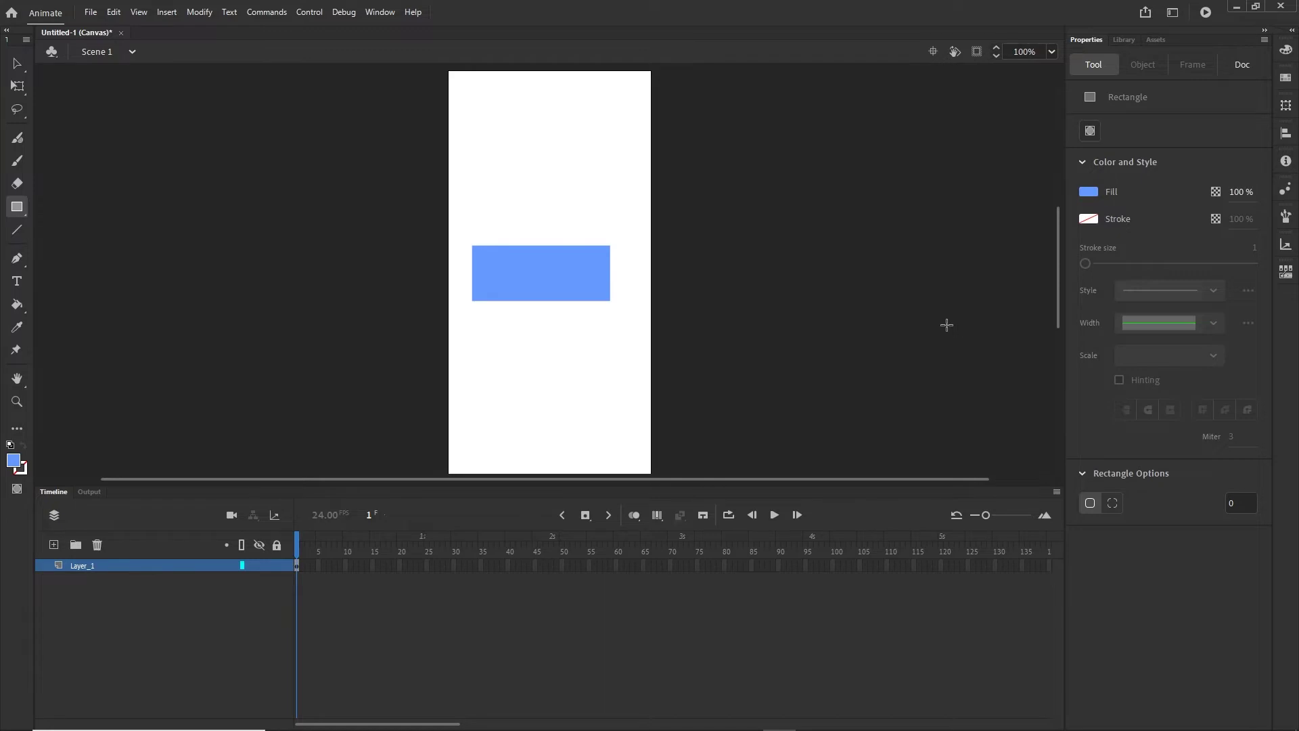
key(ctrl+z)
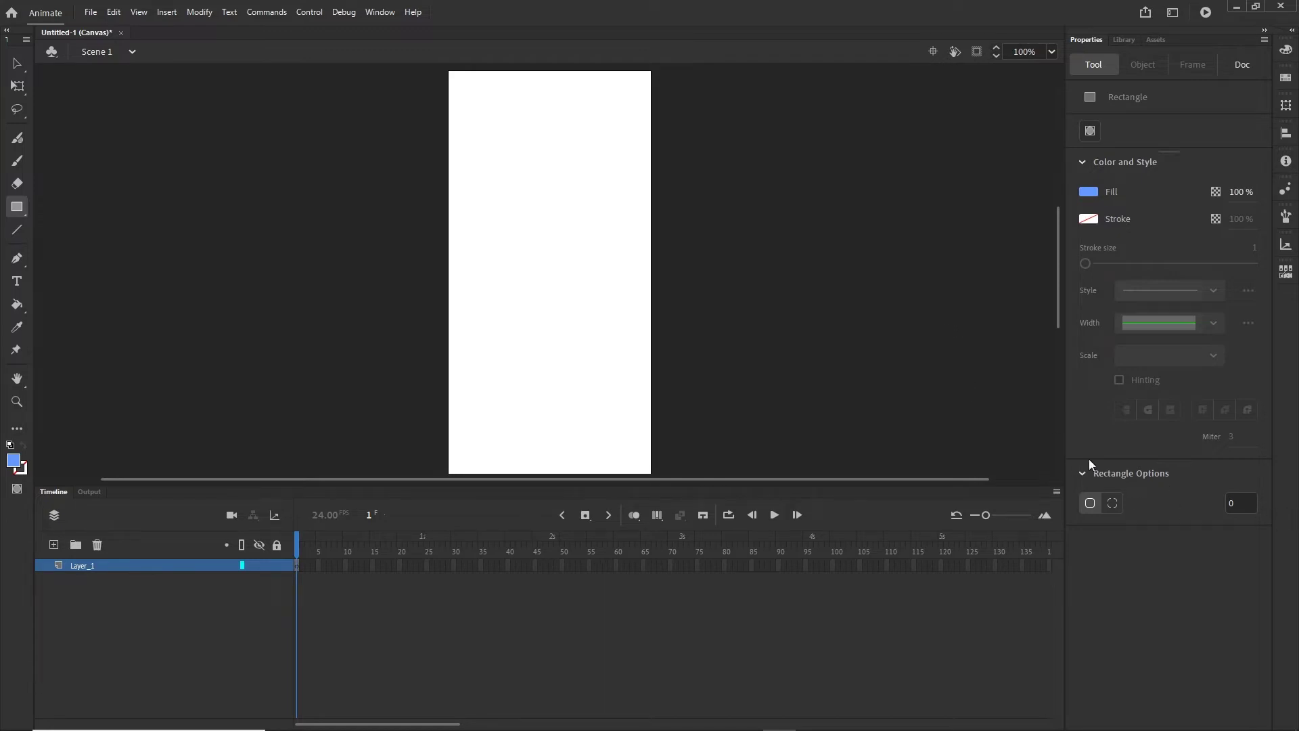
click(1230, 501)
key(Return)
mouse_move(476, 261)
mouse_down()
mouse_move(498, 299)
mouse_move(618, 326)
mouse_move(627, 312)
mouse_up()
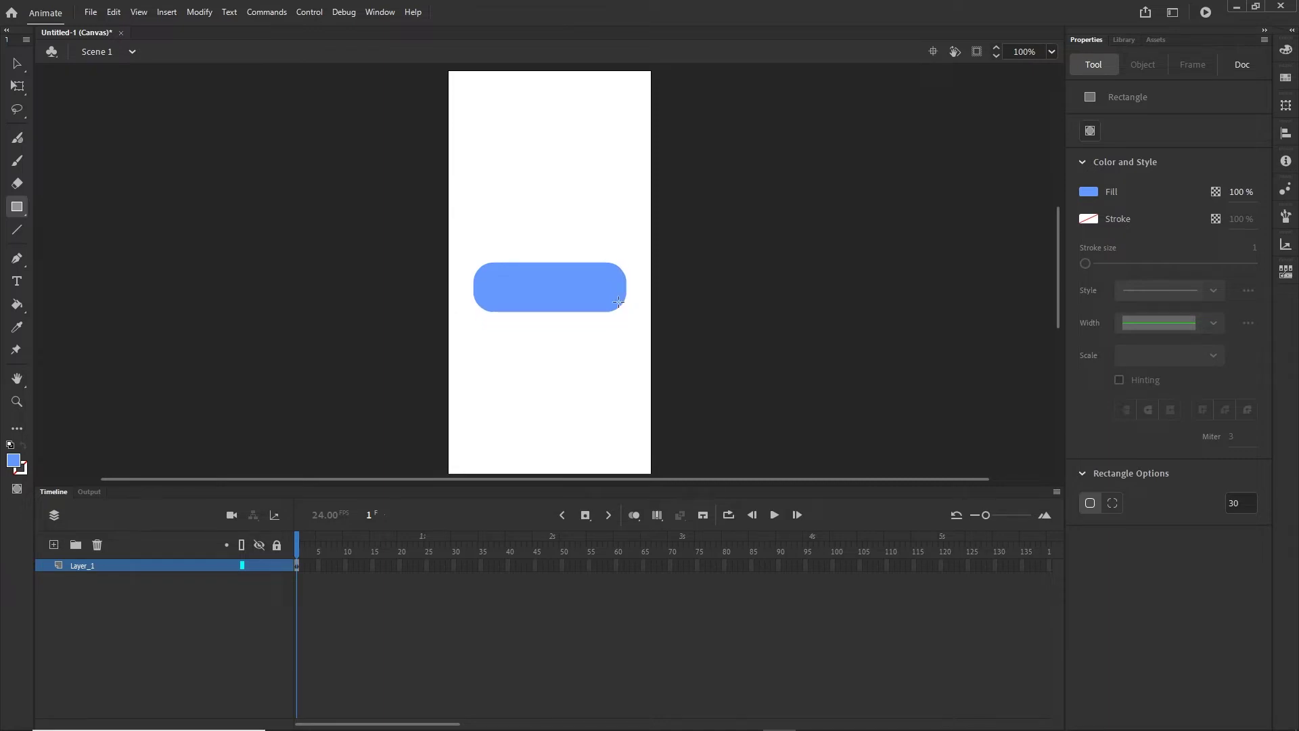
key(ctrl+z)
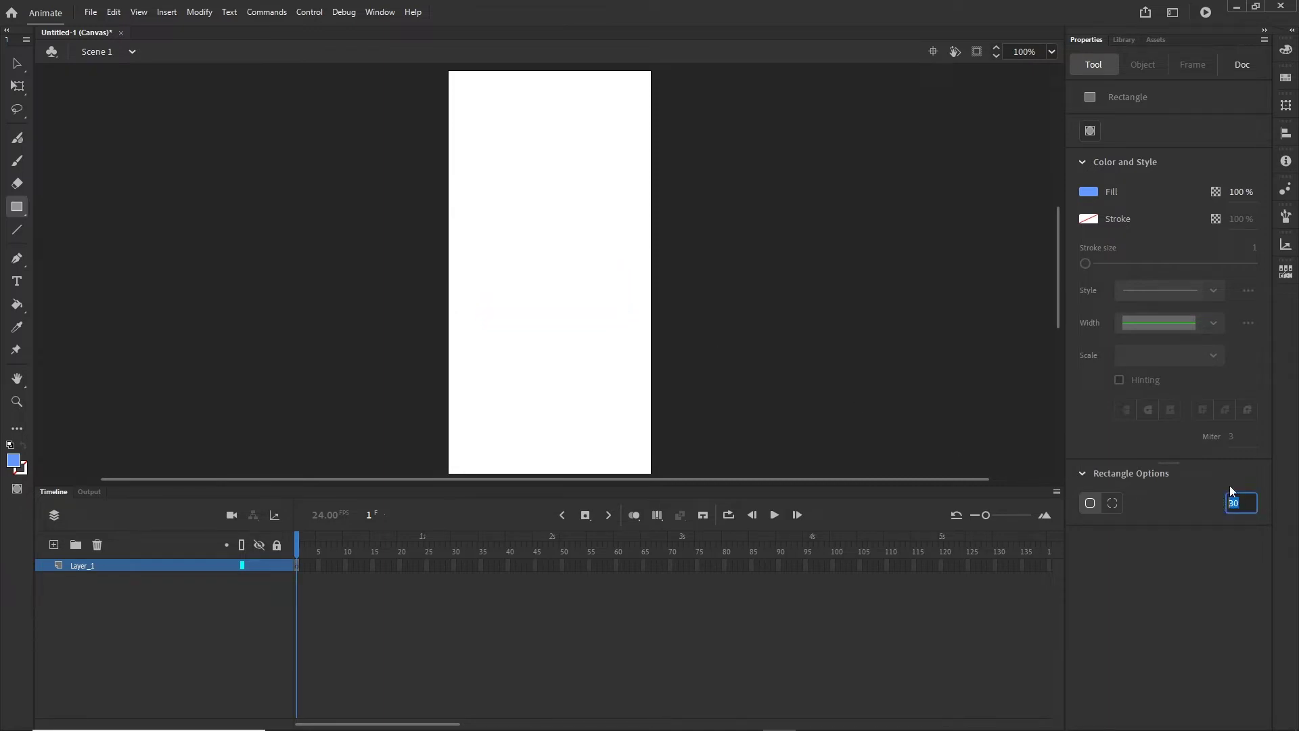
Step: Draw a rounded rectangle about 237 by 74 px with corner radius 40 across the middle of the stage
key(Return)
drag(474, 240, 632, 289)
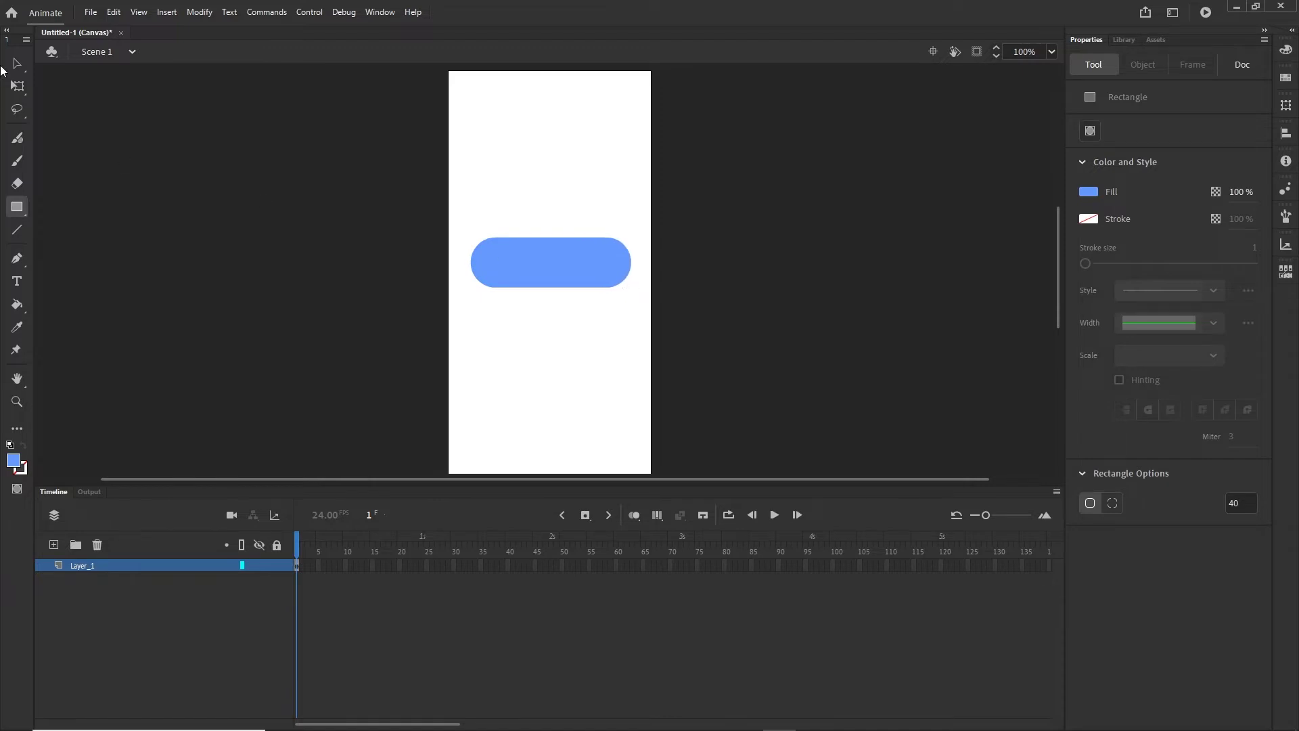
key(v)
click(519, 258)
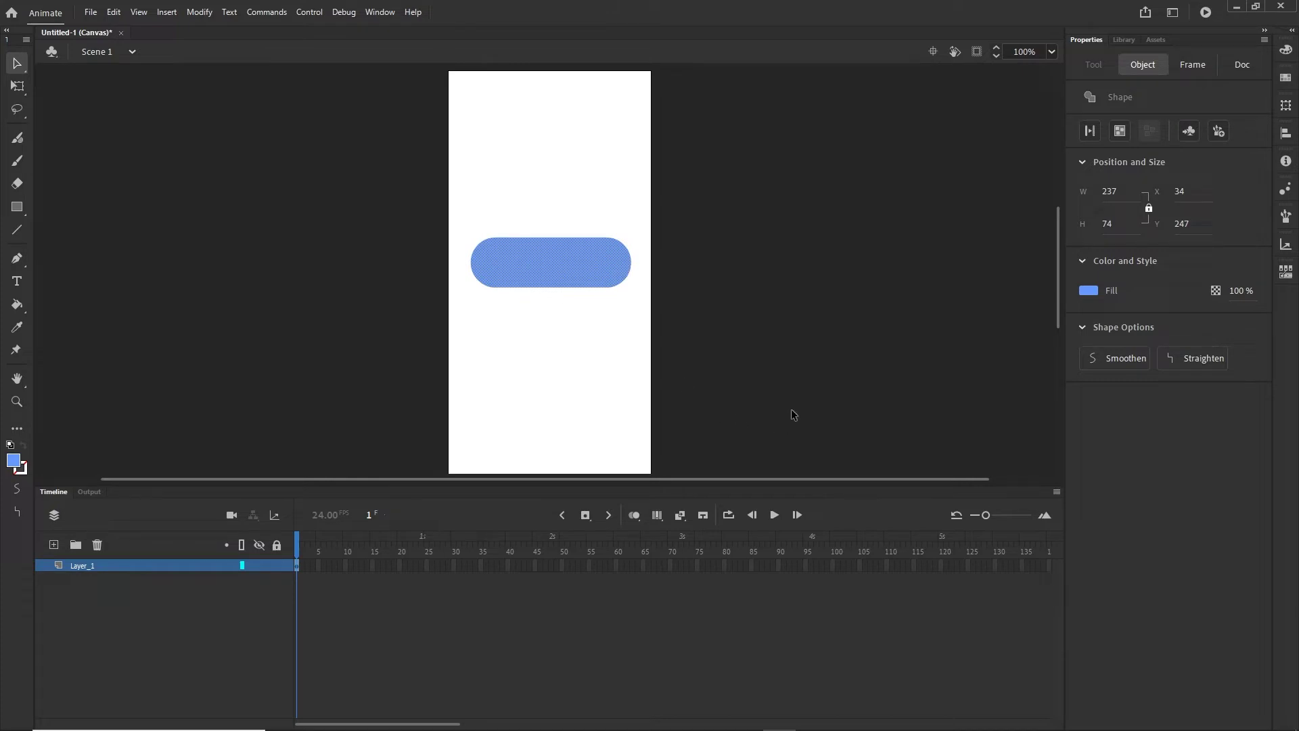
click(778, 320)
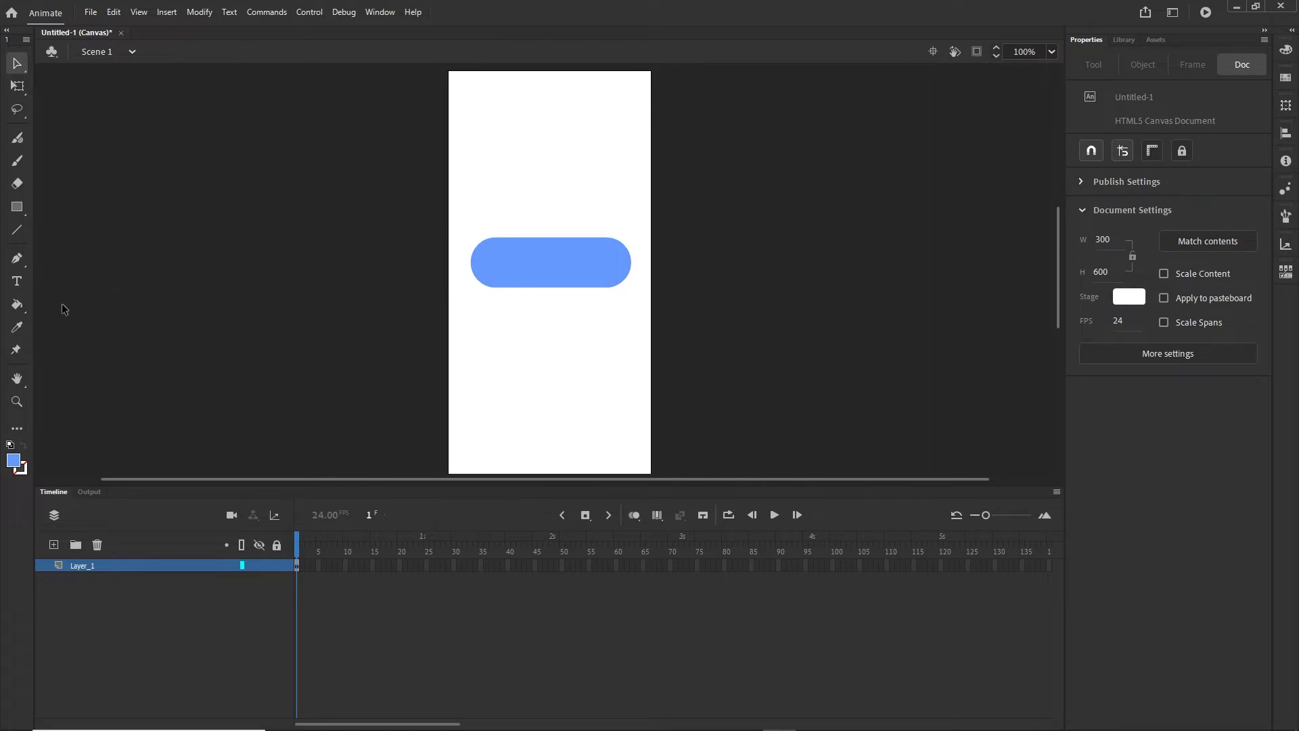
Step: Add white static text reading "buy now" over the blue rounded rectangle
click(18, 284)
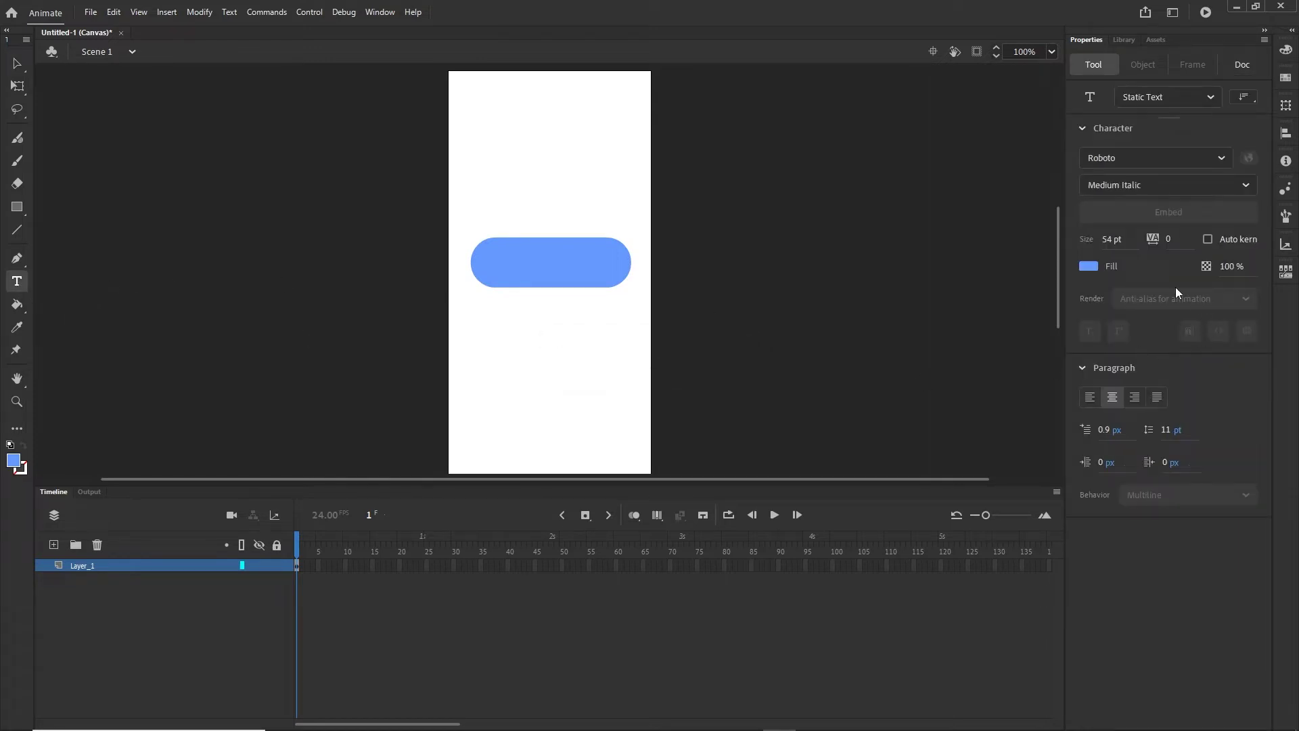
click(1091, 267)
click(883, 349)
click(514, 269)
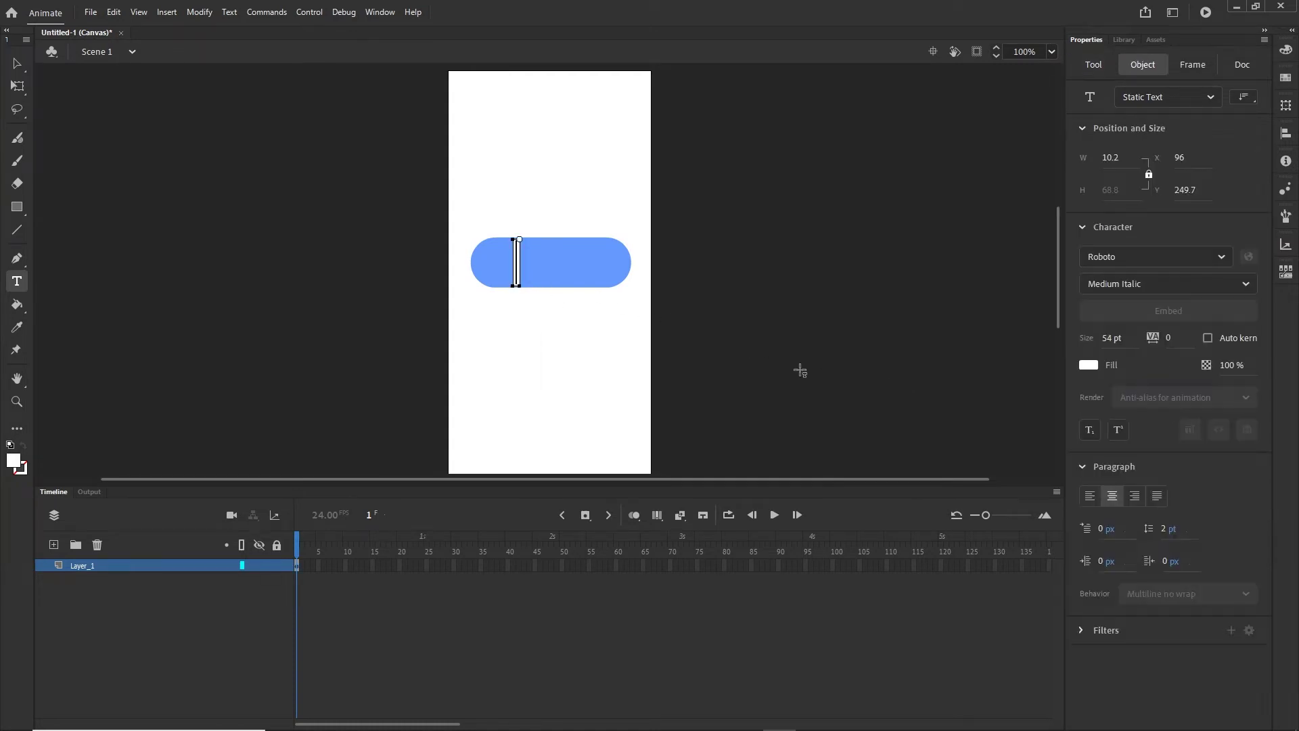
text(bu)
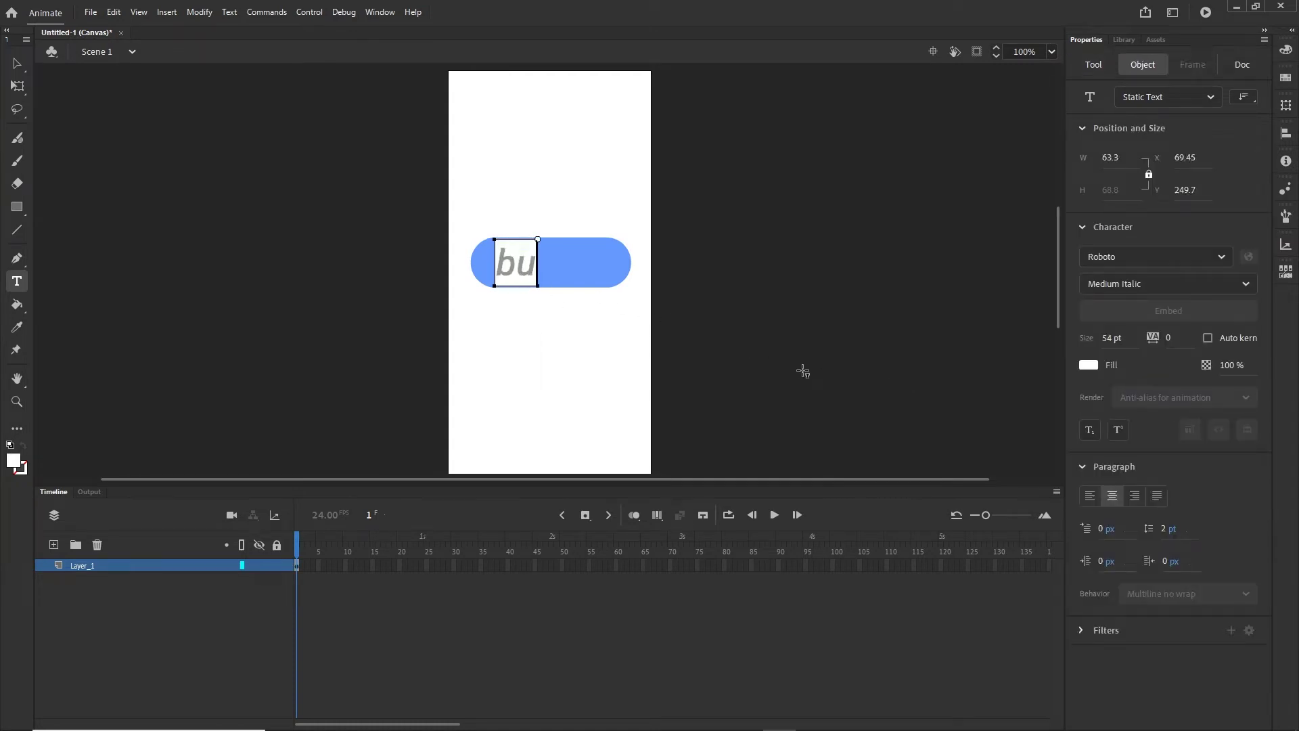
text(y now)
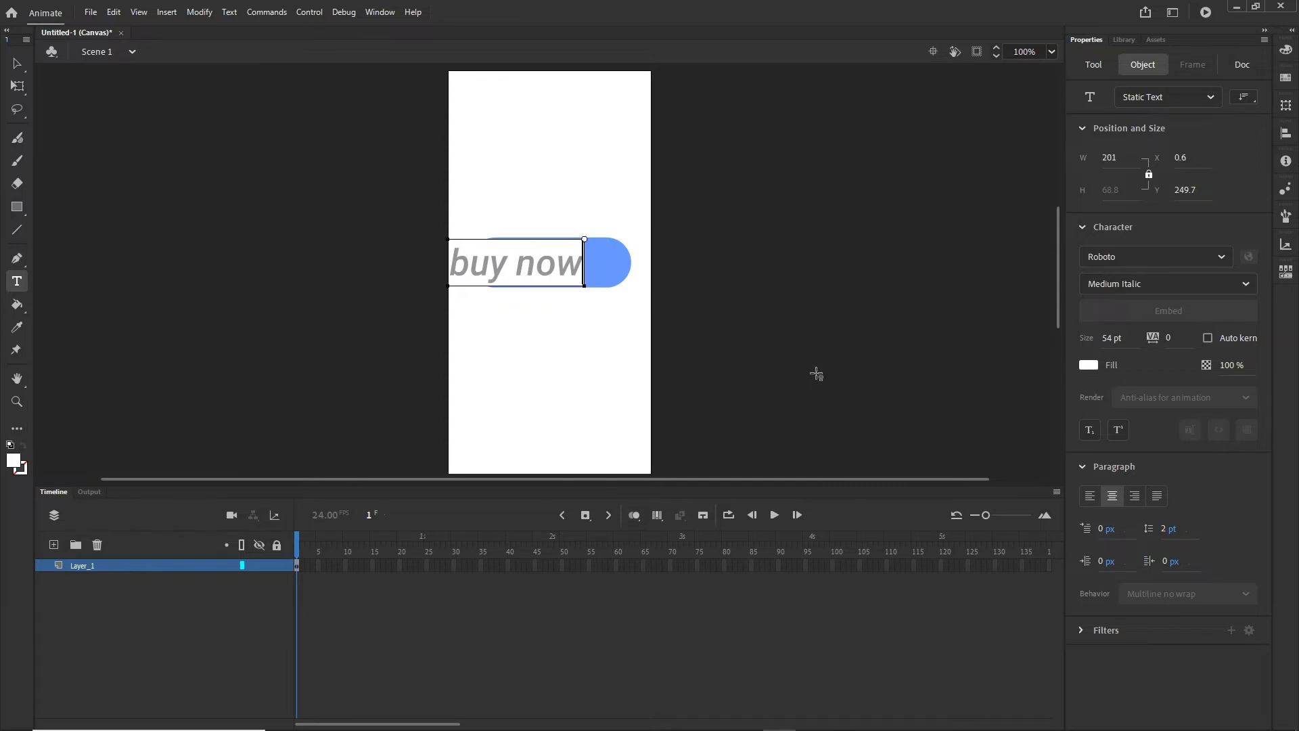
key(Escape)
Step: Move the "buy now" text onto the middle of the blue shape and set its font size to 33 pt
drag(514, 269, 550, 271)
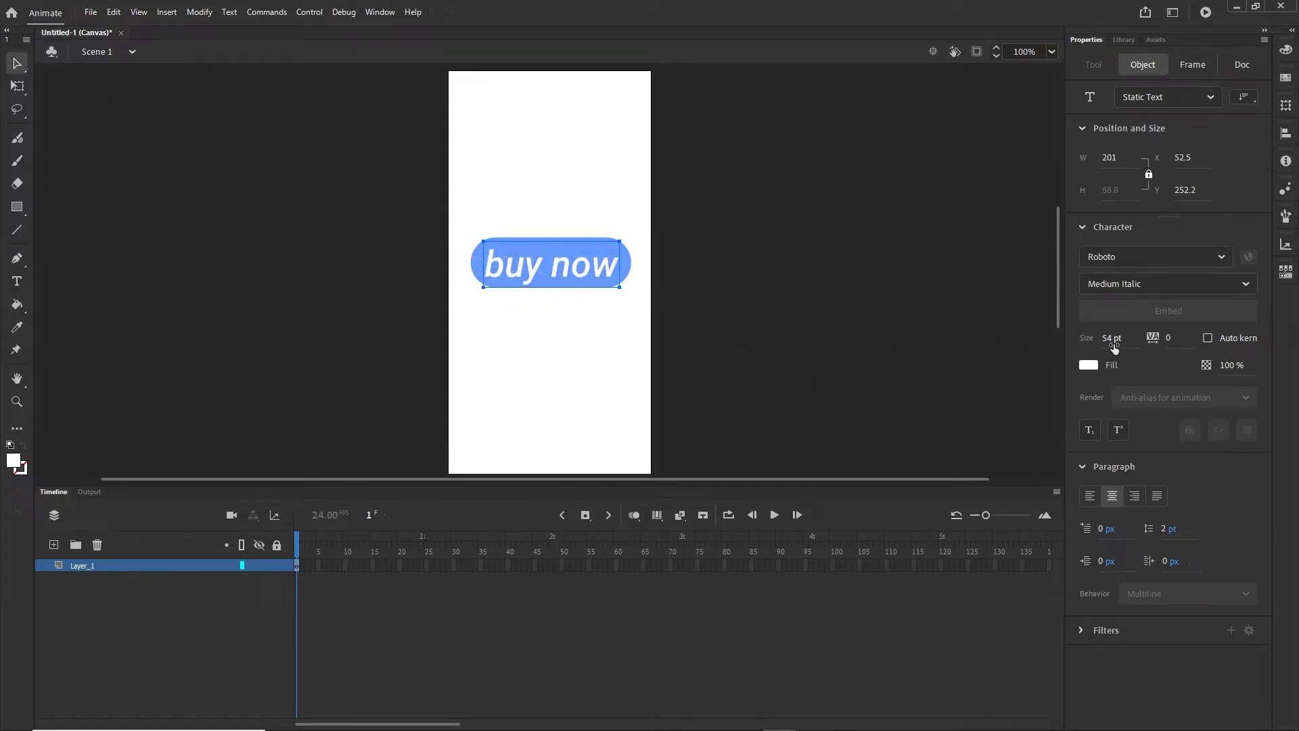
drag(1114, 348, 1100, 348)
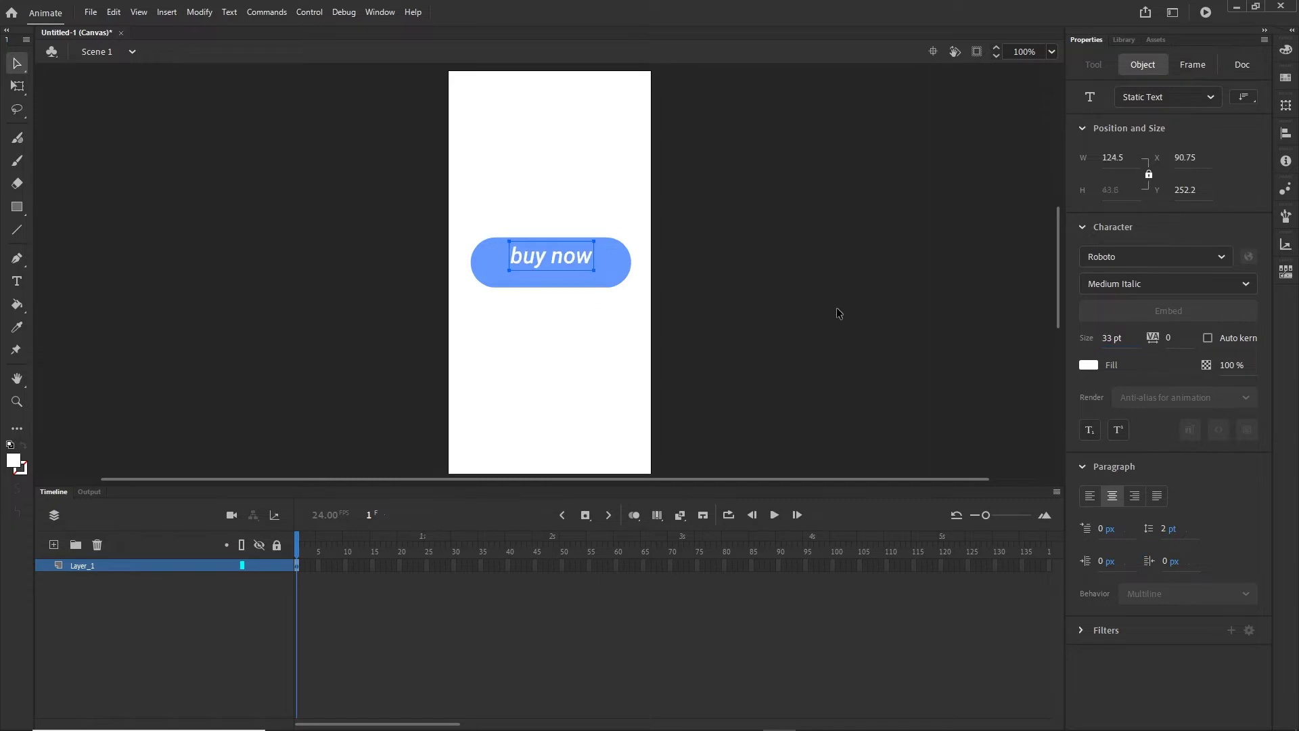
click(839, 313)
Step: Nudge the "buy now" text down and left to X 85.75, Y 262.2, centring it in the blue shape
click(612, 273)
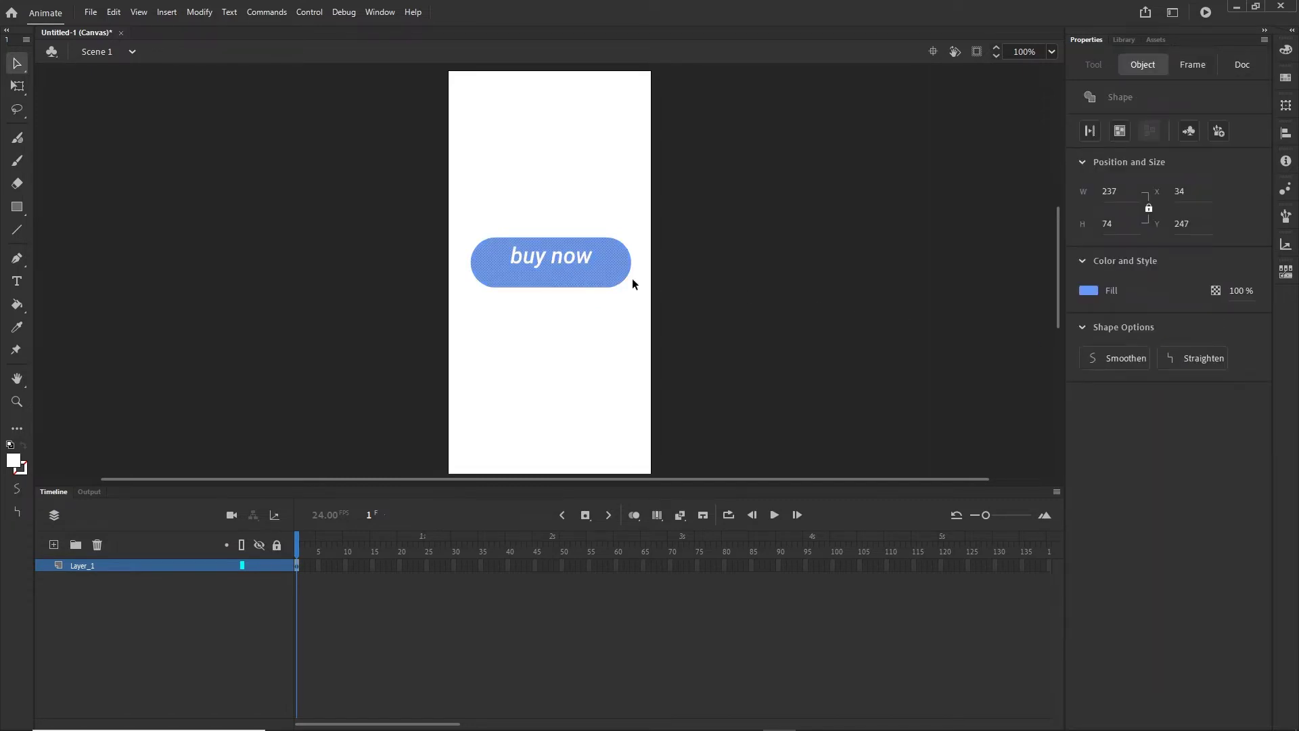
click(633, 280)
click(571, 261)
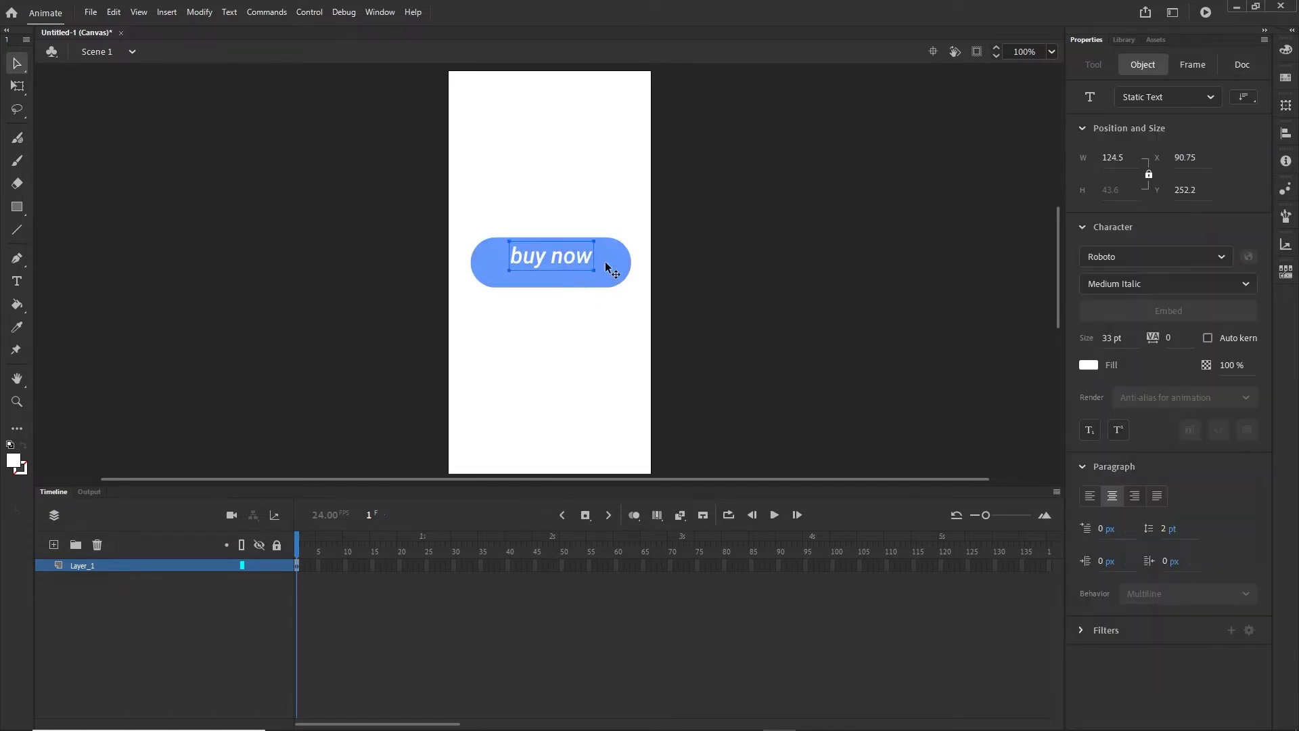
key(Down)
key(Down)
key(Down)
key(Down)
key(Down)
key(Down)
key(Down)
key(Left)
key(Left)
key(Left)
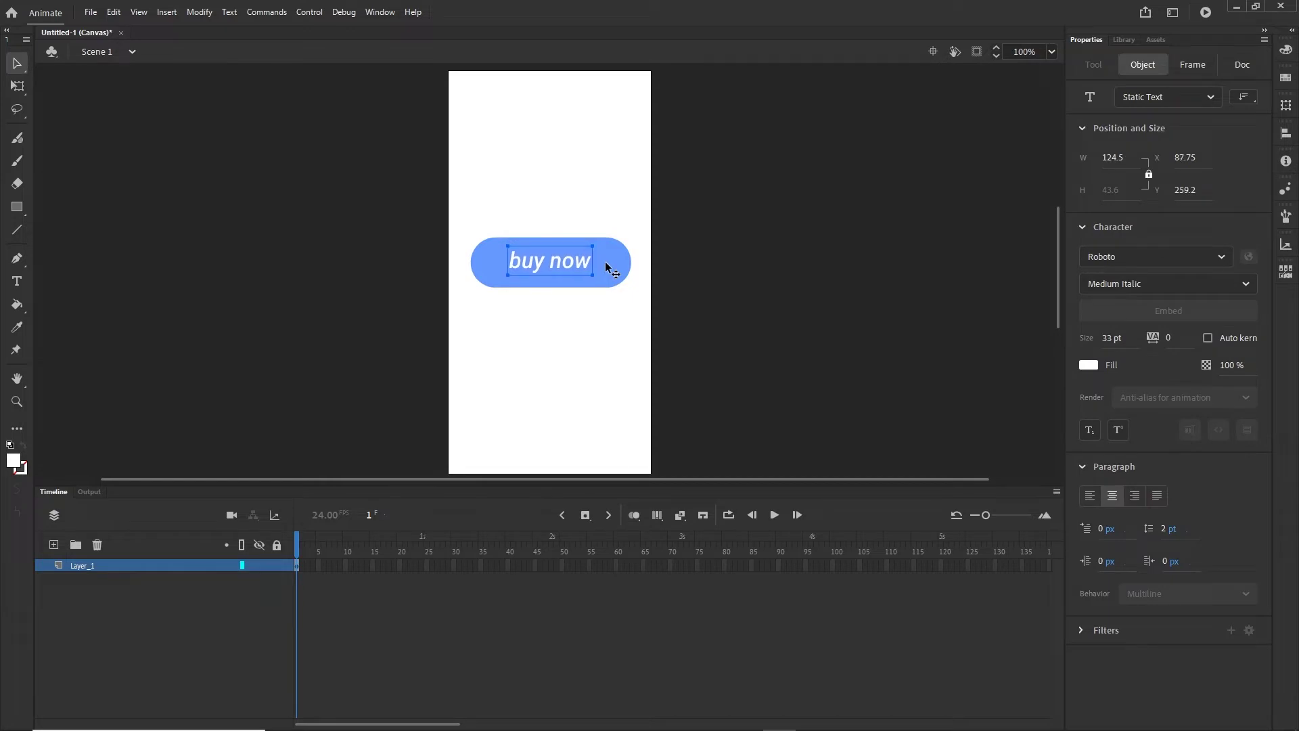
key(Left)
key(Left)
key(Down)
key(Down)
key(Down)
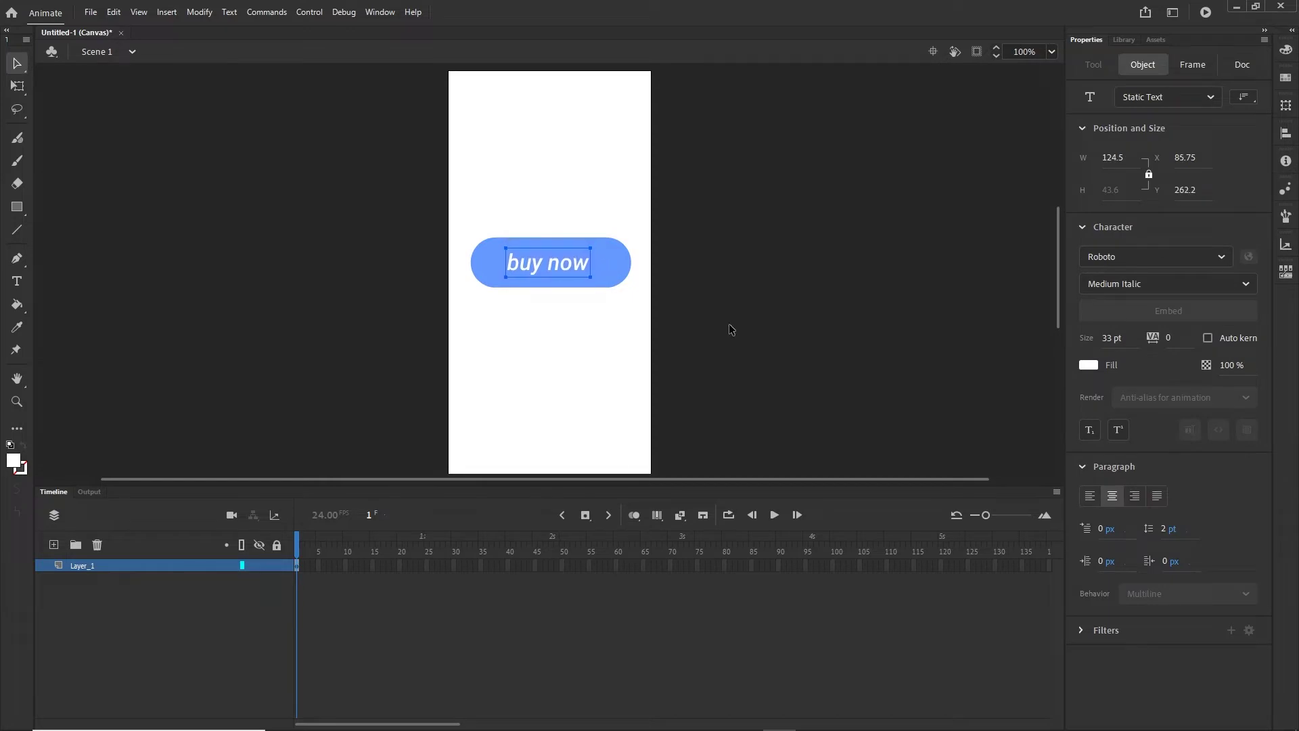
click(821, 347)
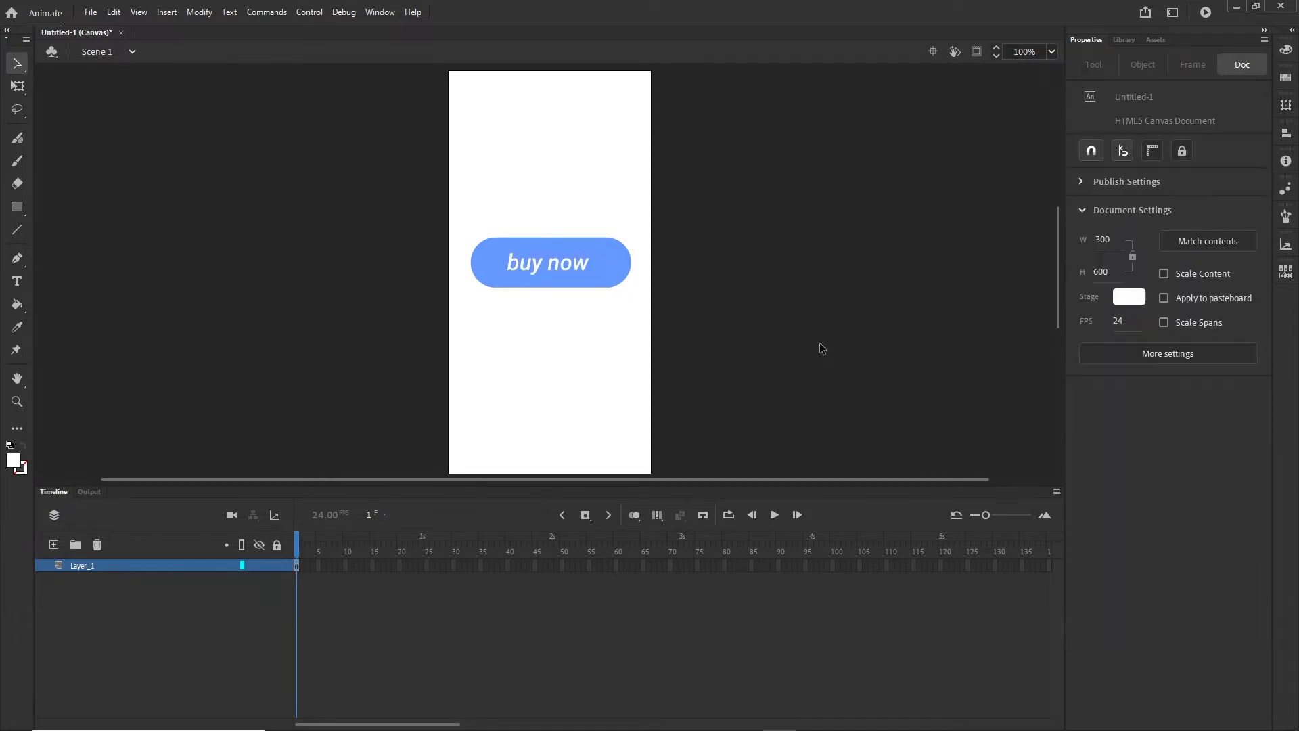
Step: Align the blue shape and its text to the horizontal and vertical centre of the stage
click(1288, 138)
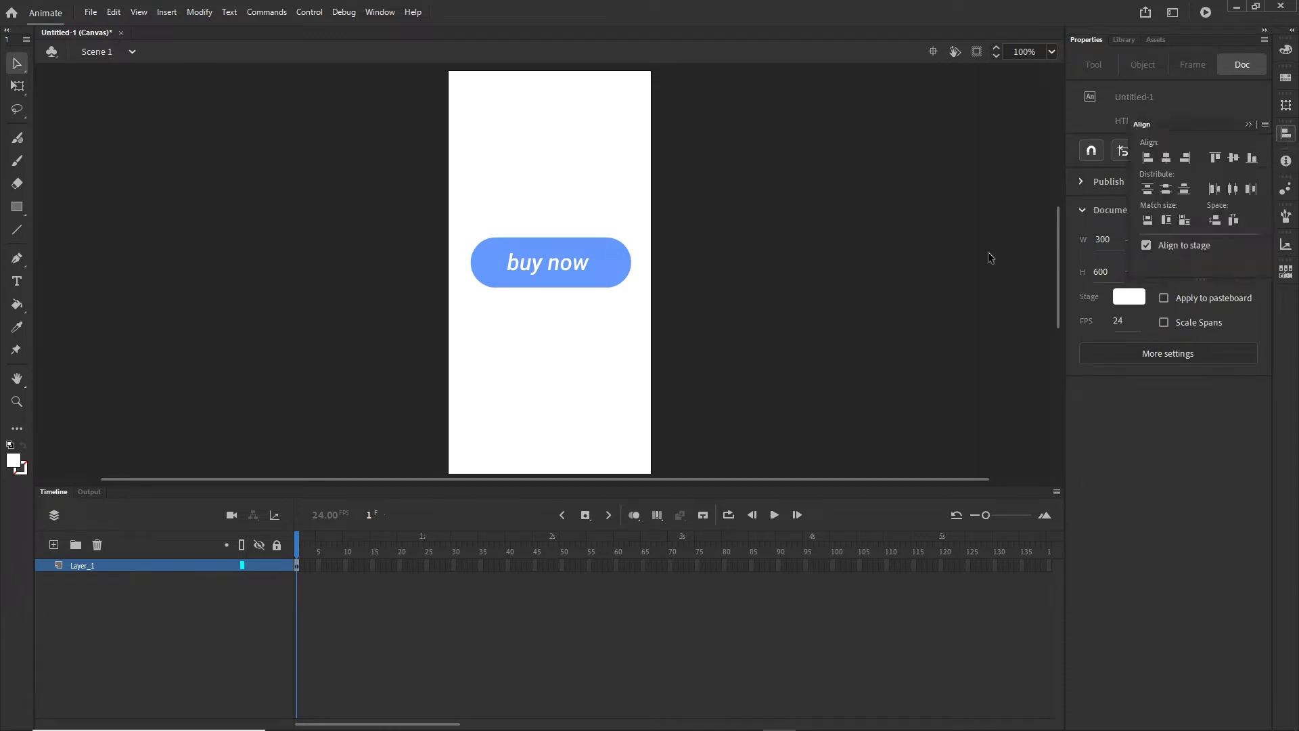
click(710, 314)
drag(712, 319, 383, 218)
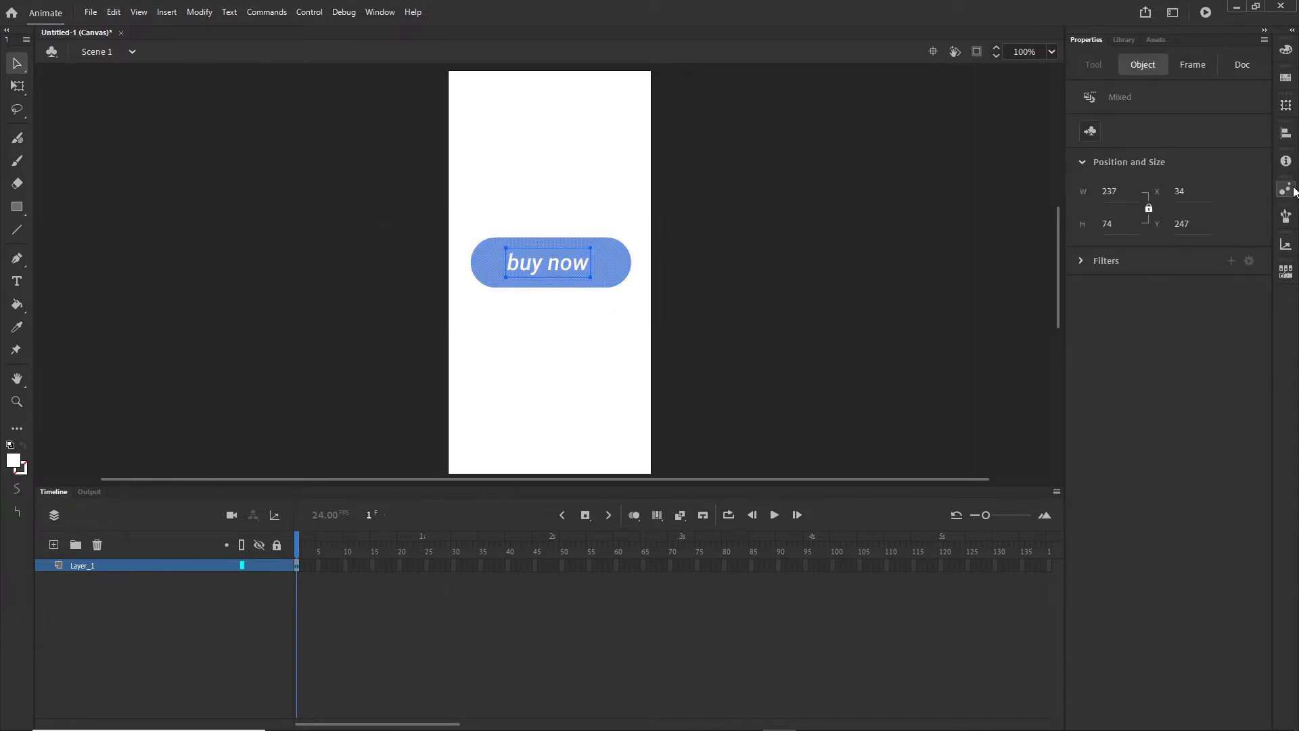
click(1285, 135)
click(1162, 160)
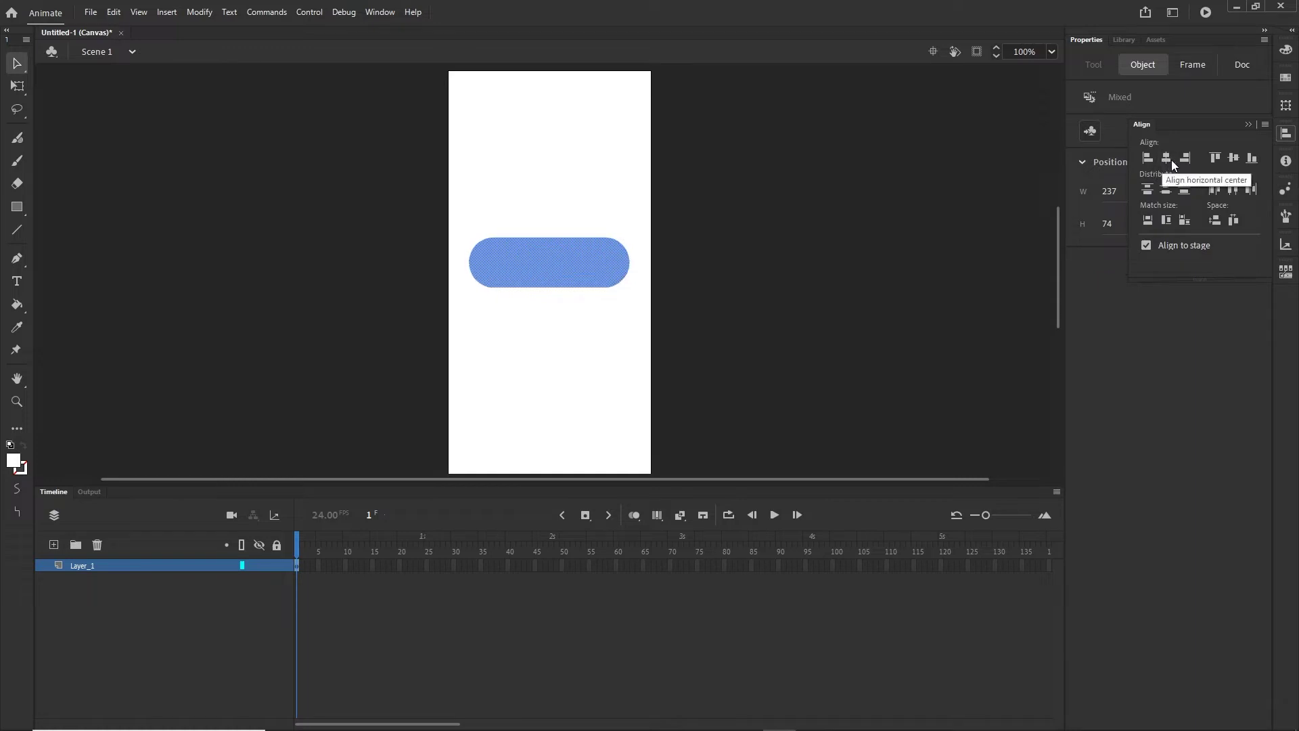
click(1231, 157)
click(909, 328)
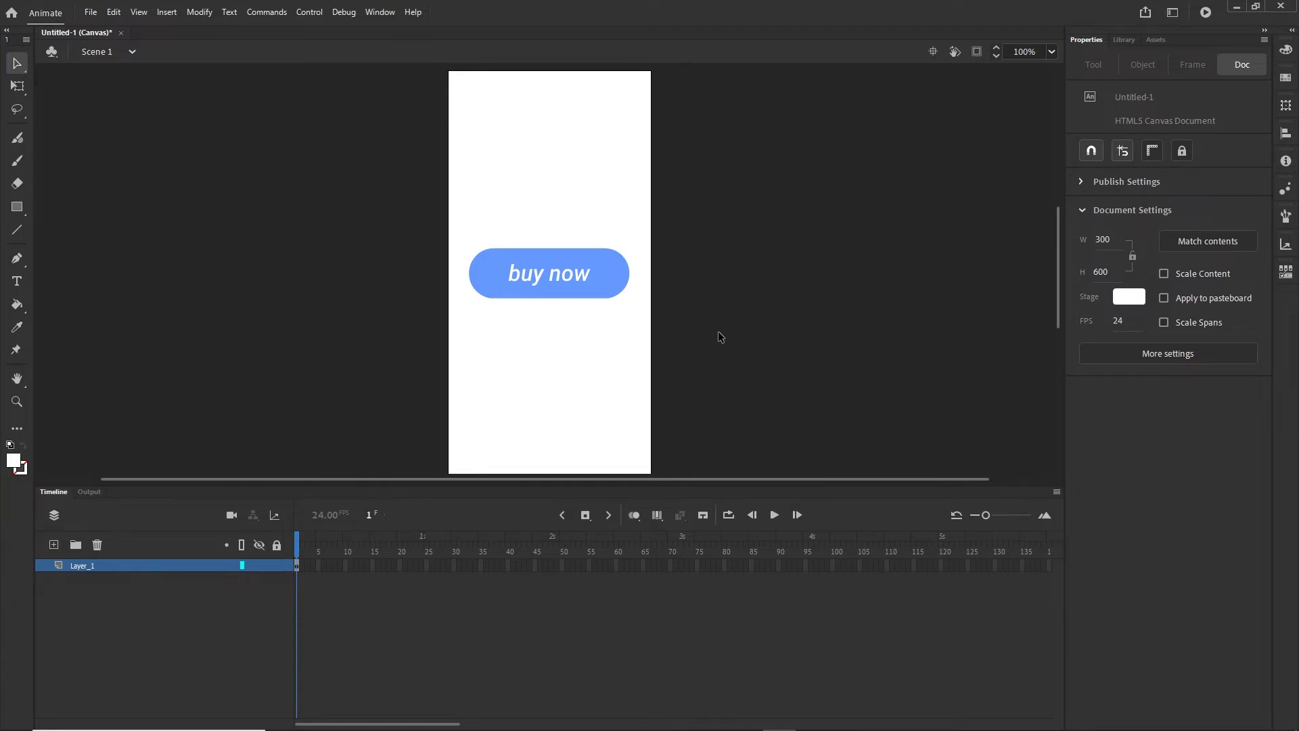
Step: Convert the blue shape and its "buy now" text together into a Movie Clip symbol named Symbol 1
drag(720, 335, 399, 210)
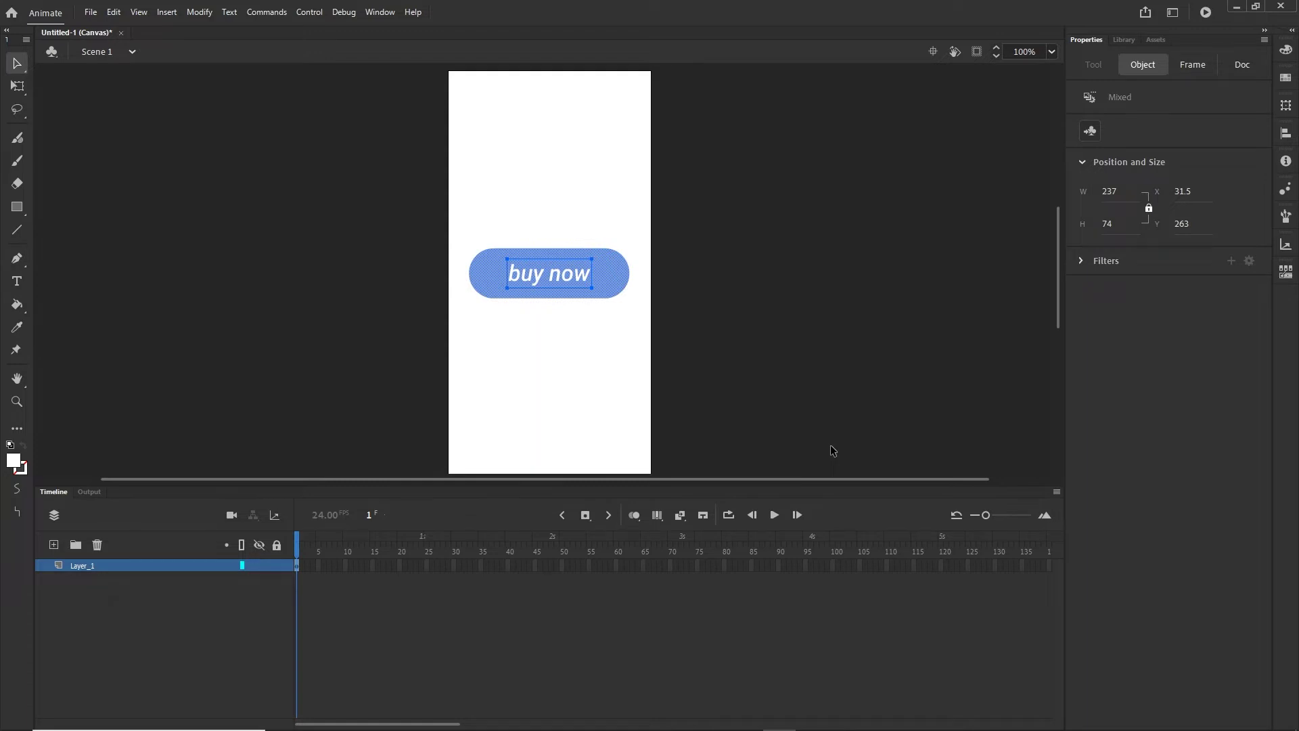
click(203, 13)
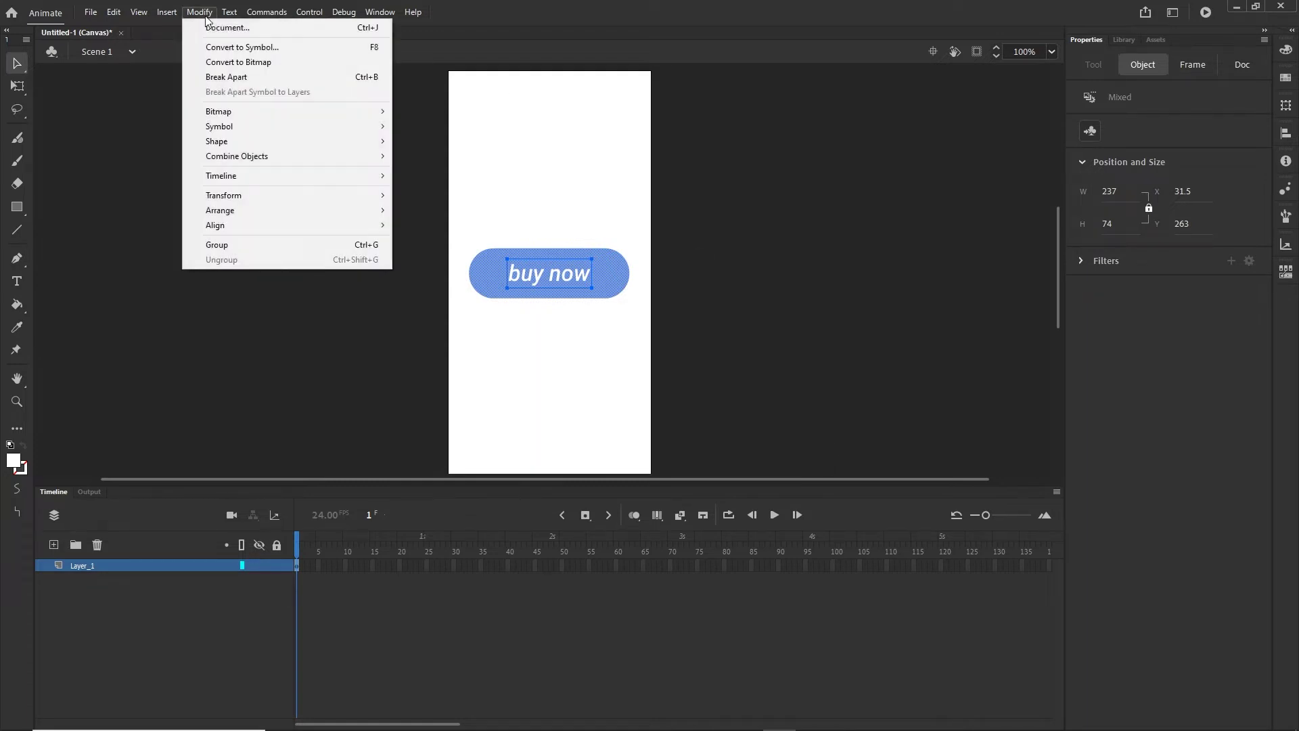
click(226, 48)
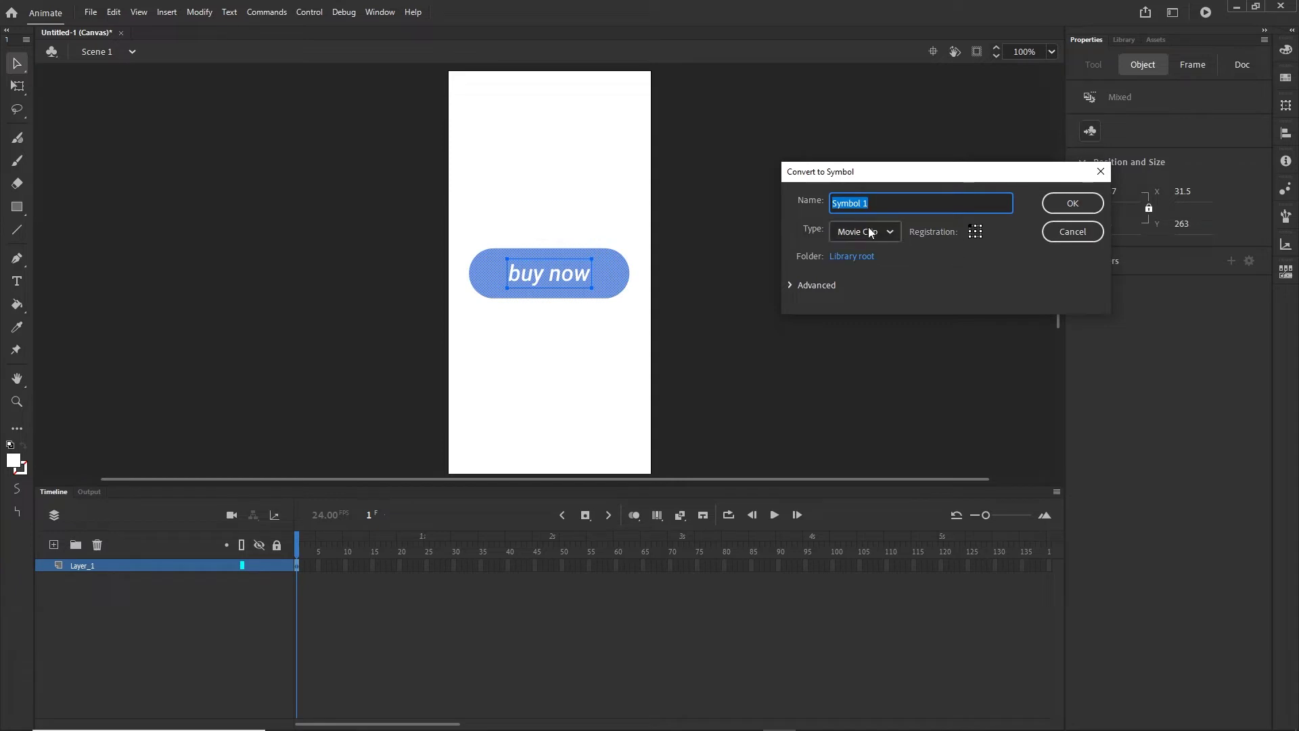
click(890, 233)
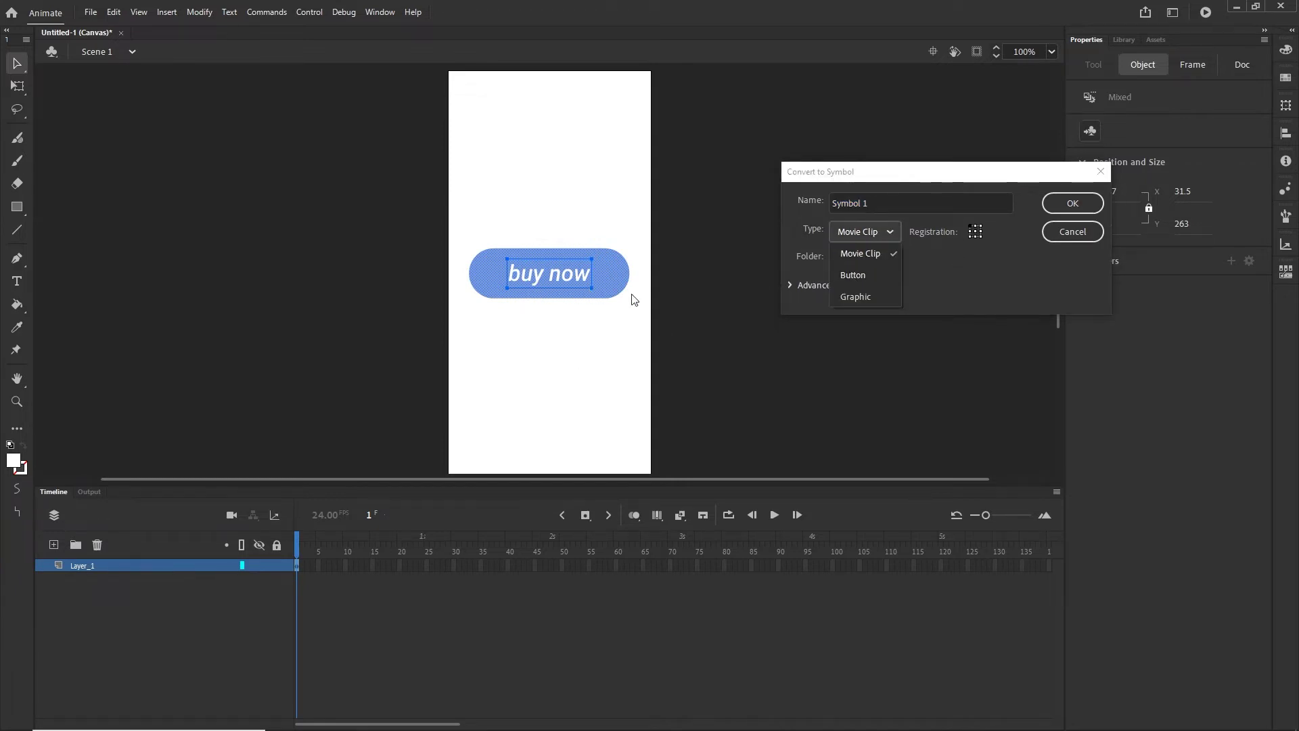
click(855, 253)
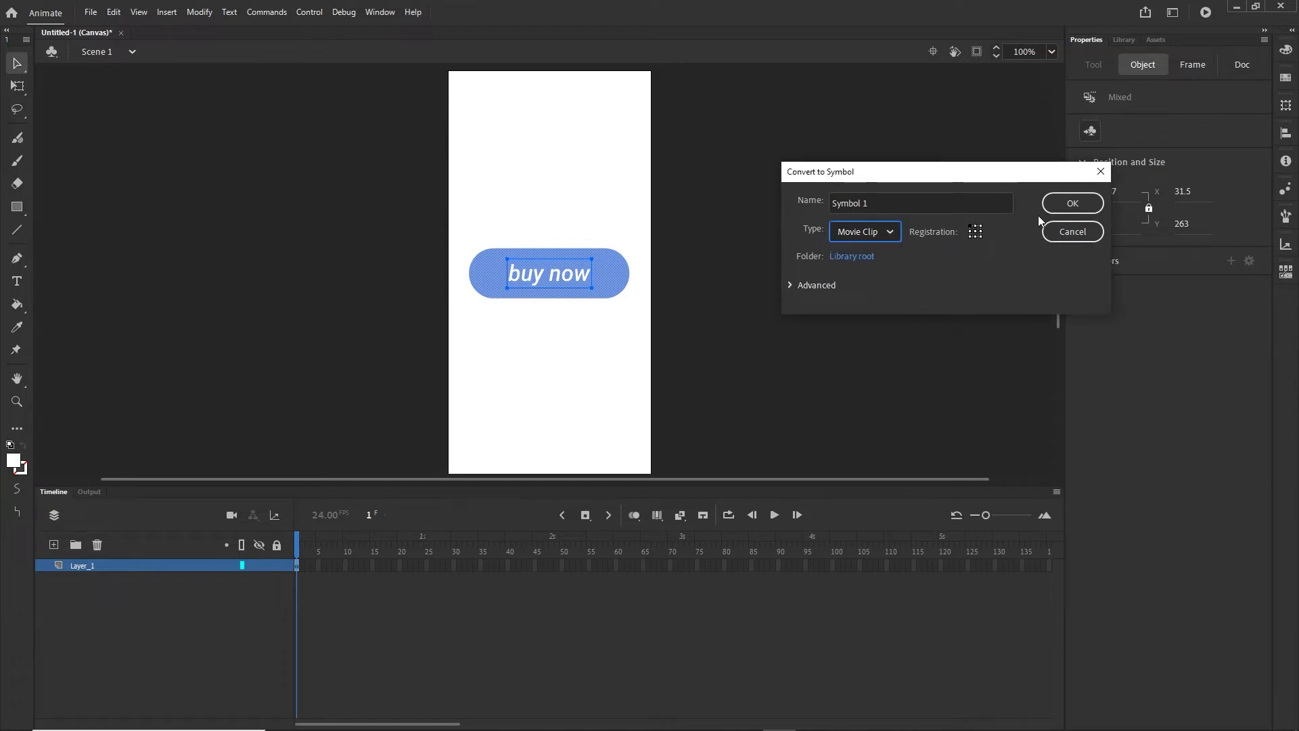
click(1071, 206)
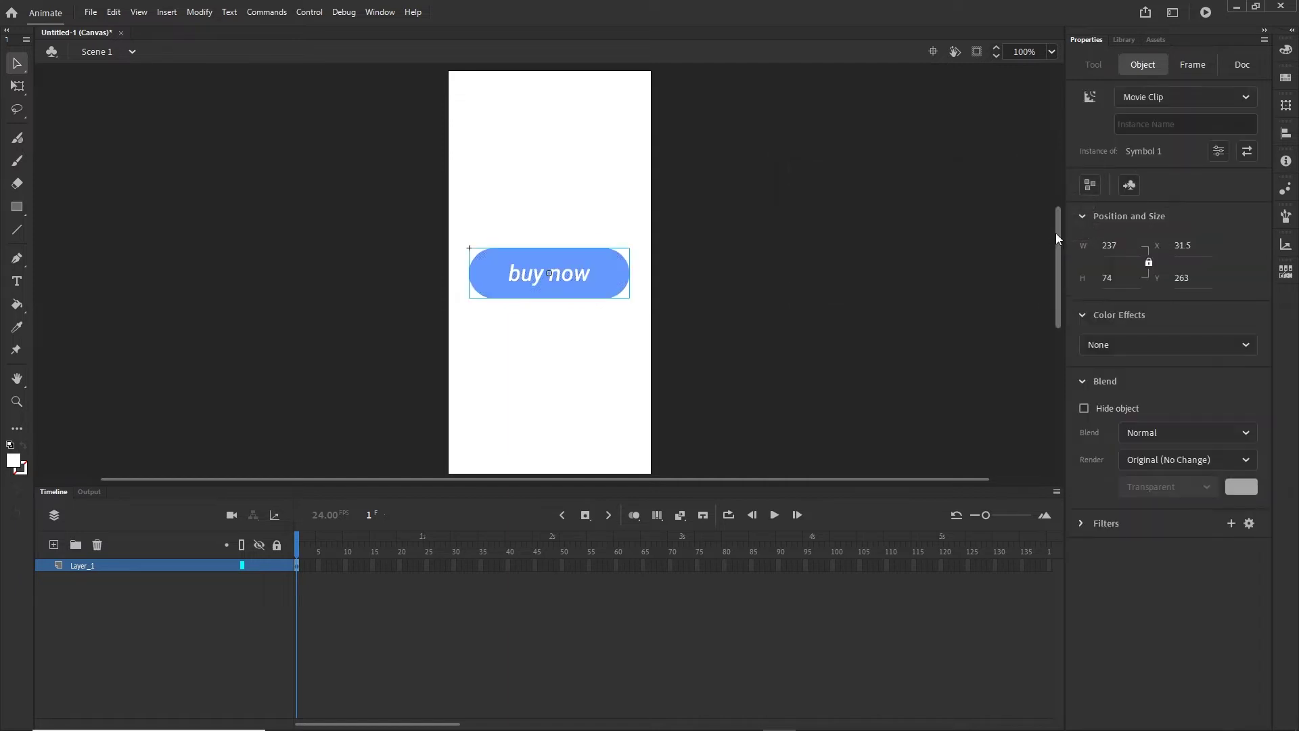
click(872, 339)
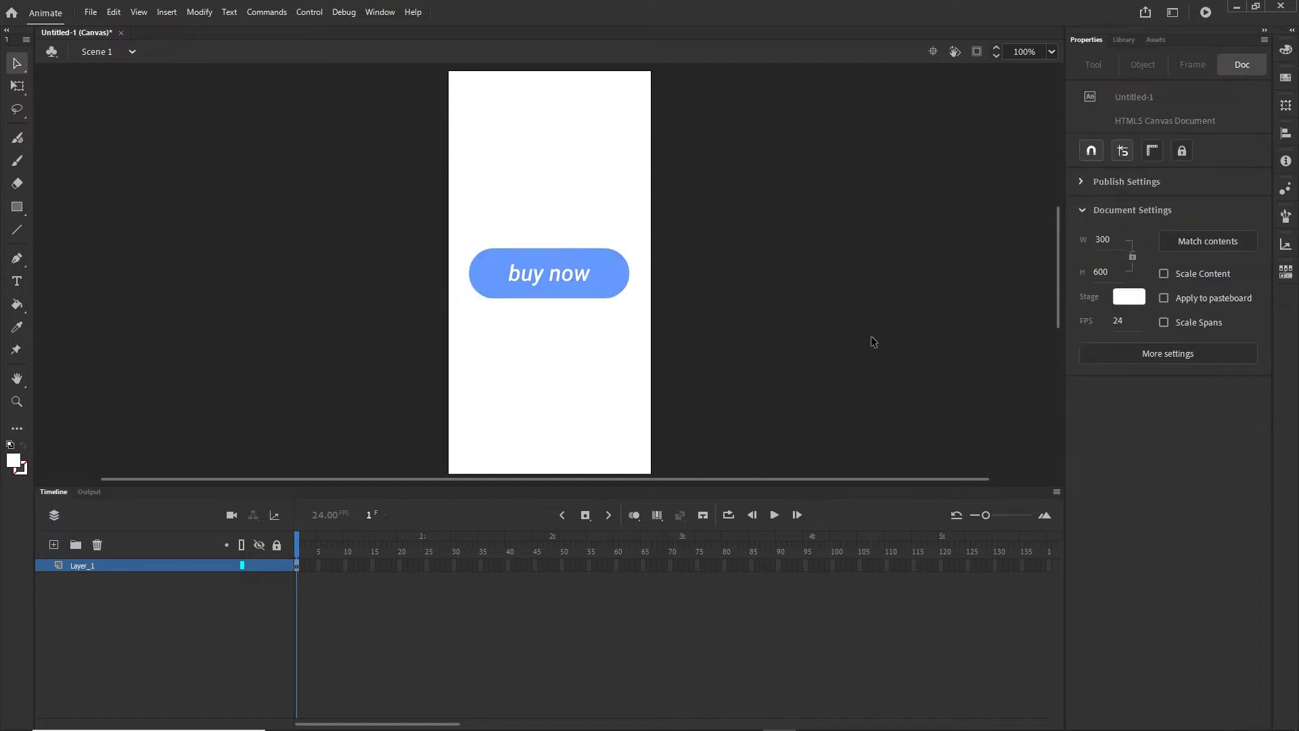
Step: Open the button's movie clip to view its contents and return to Scene 1
click(612, 292)
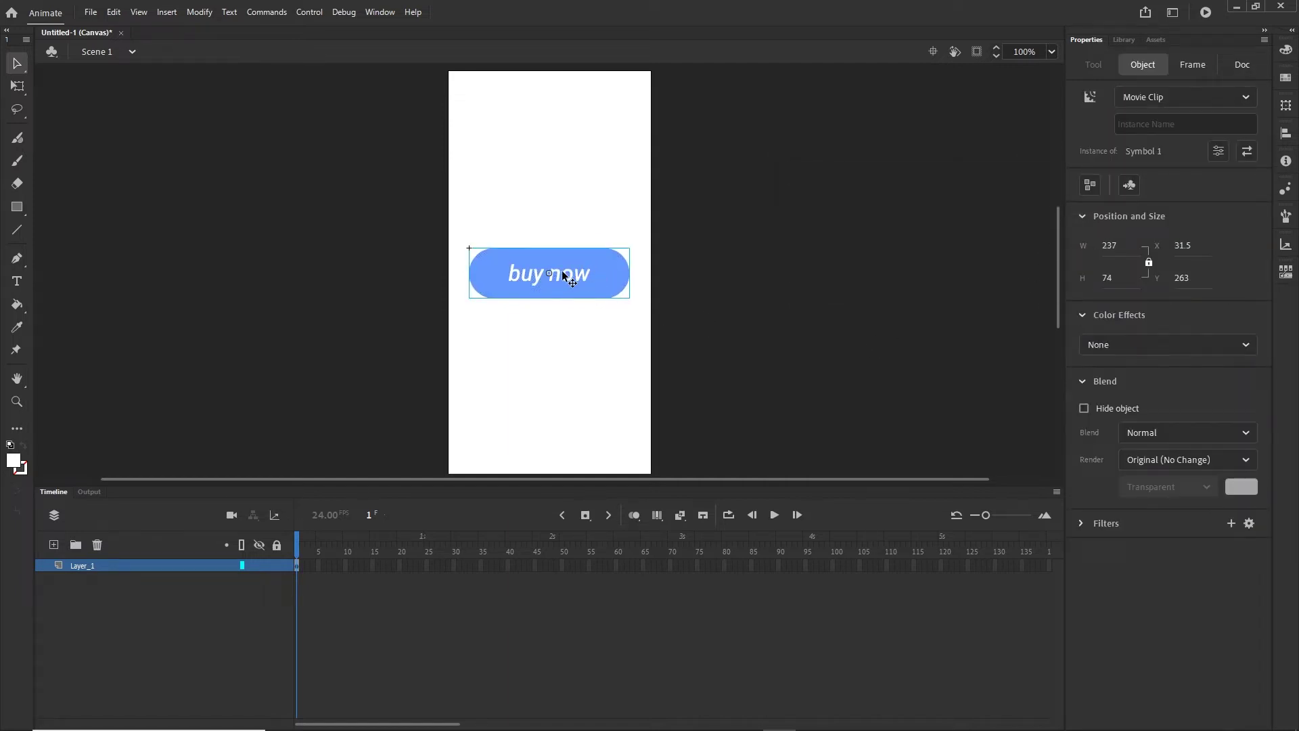
double_click(611, 292)
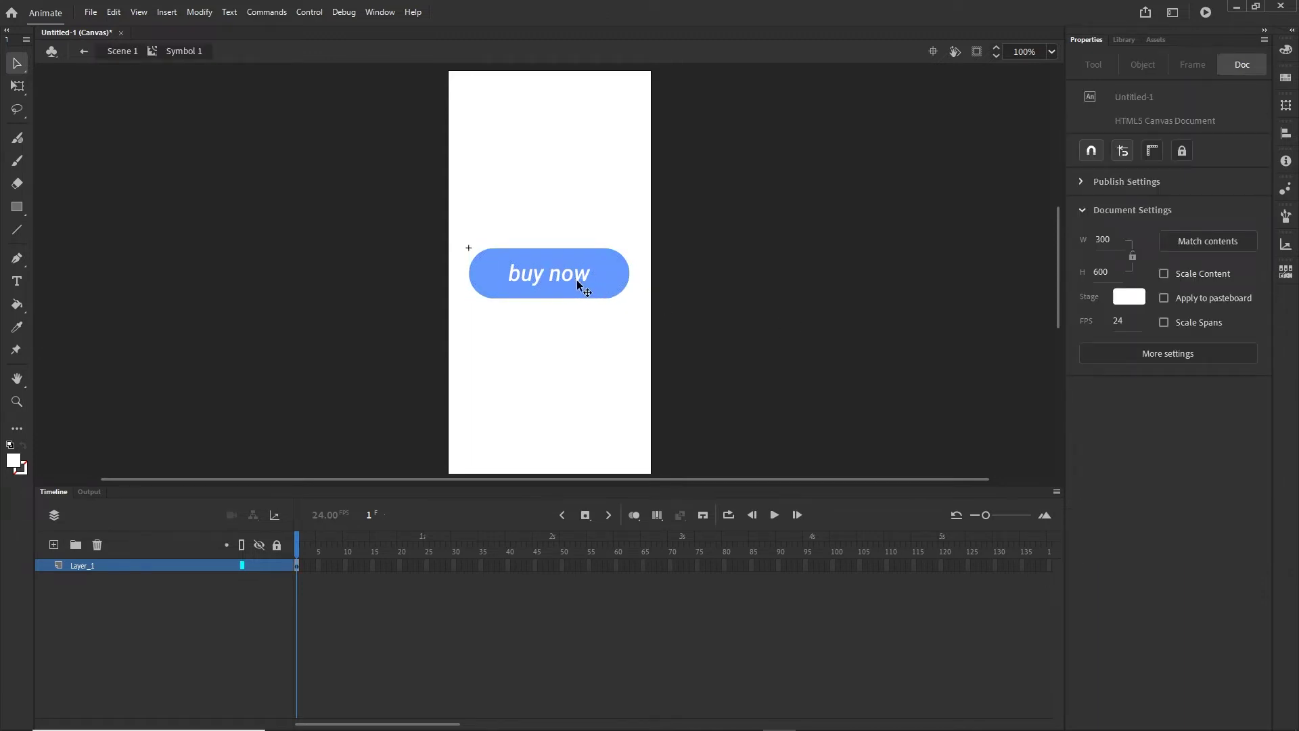
click(124, 59)
click(336, 227)
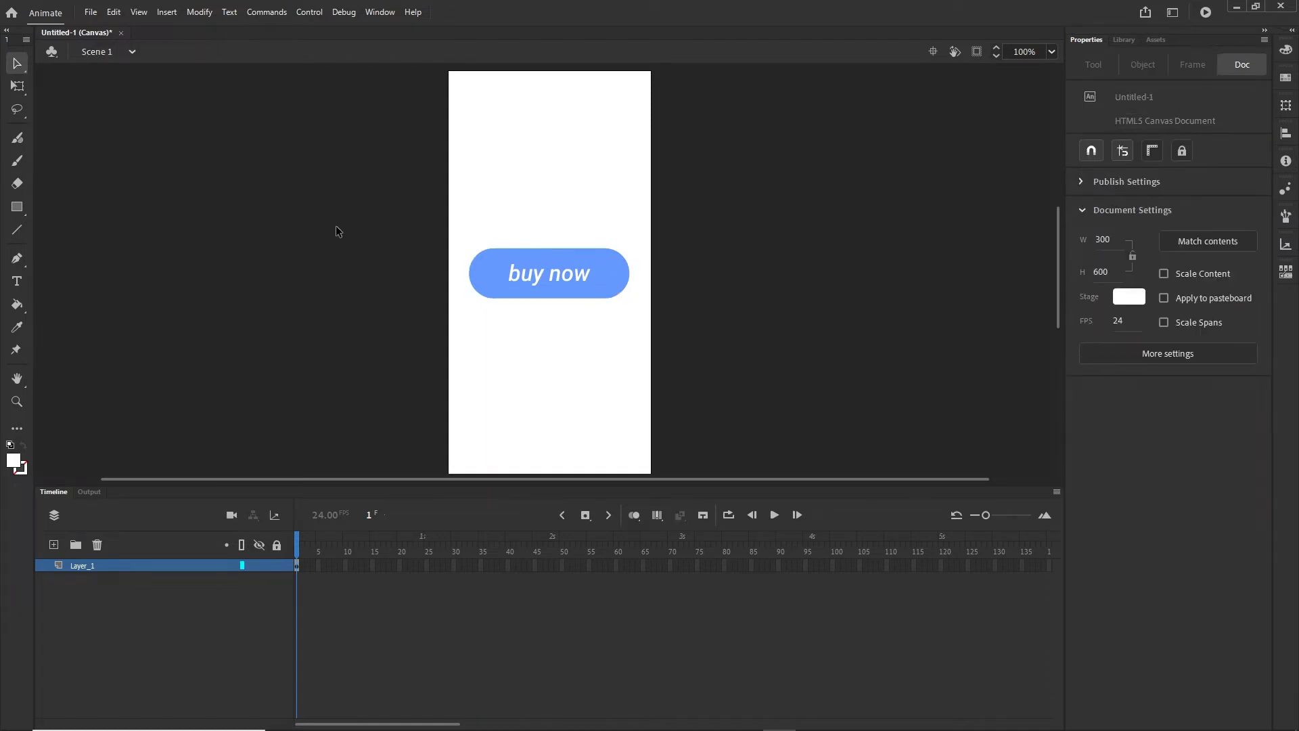
Step: Add a new layer and draw a dark red rounded rectangle about 216 by 105 px above the "buy now" button
click(55, 545)
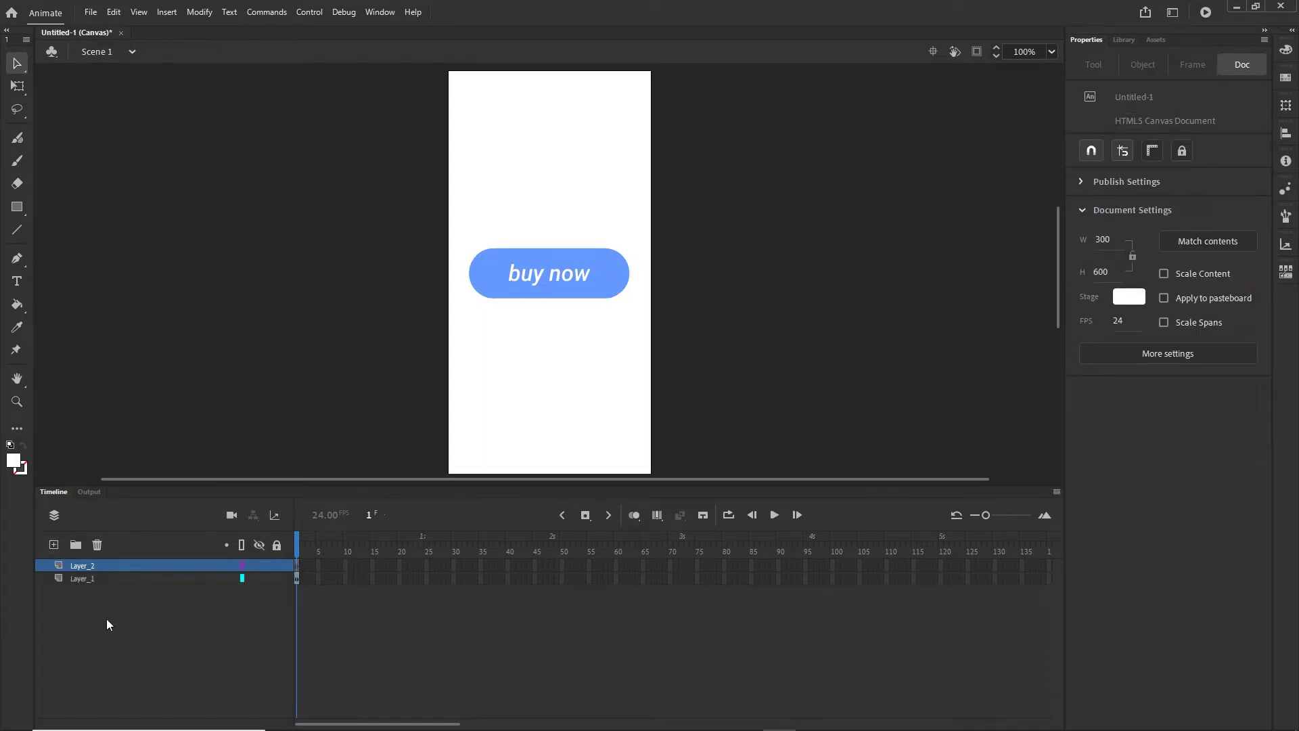
click(17, 207)
click(74, 207)
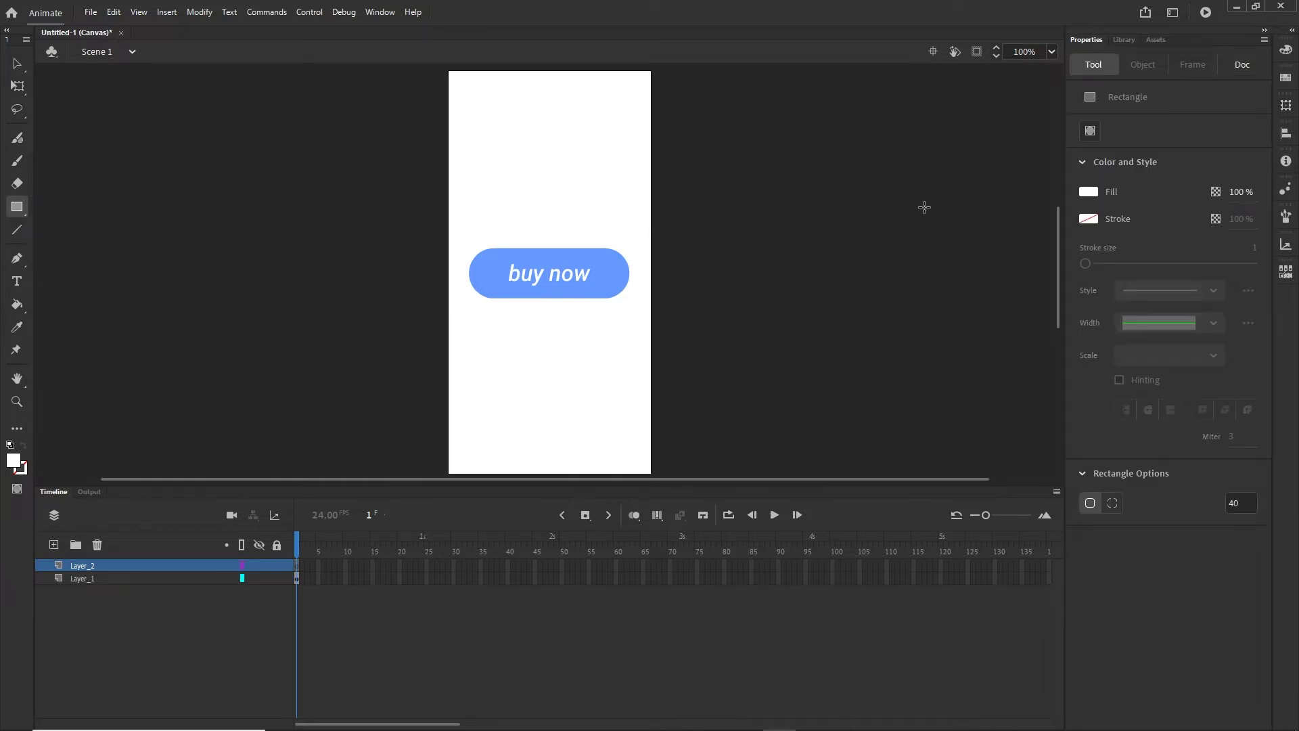
click(1089, 192)
click(956, 278)
drag(485, 111, 621, 187)
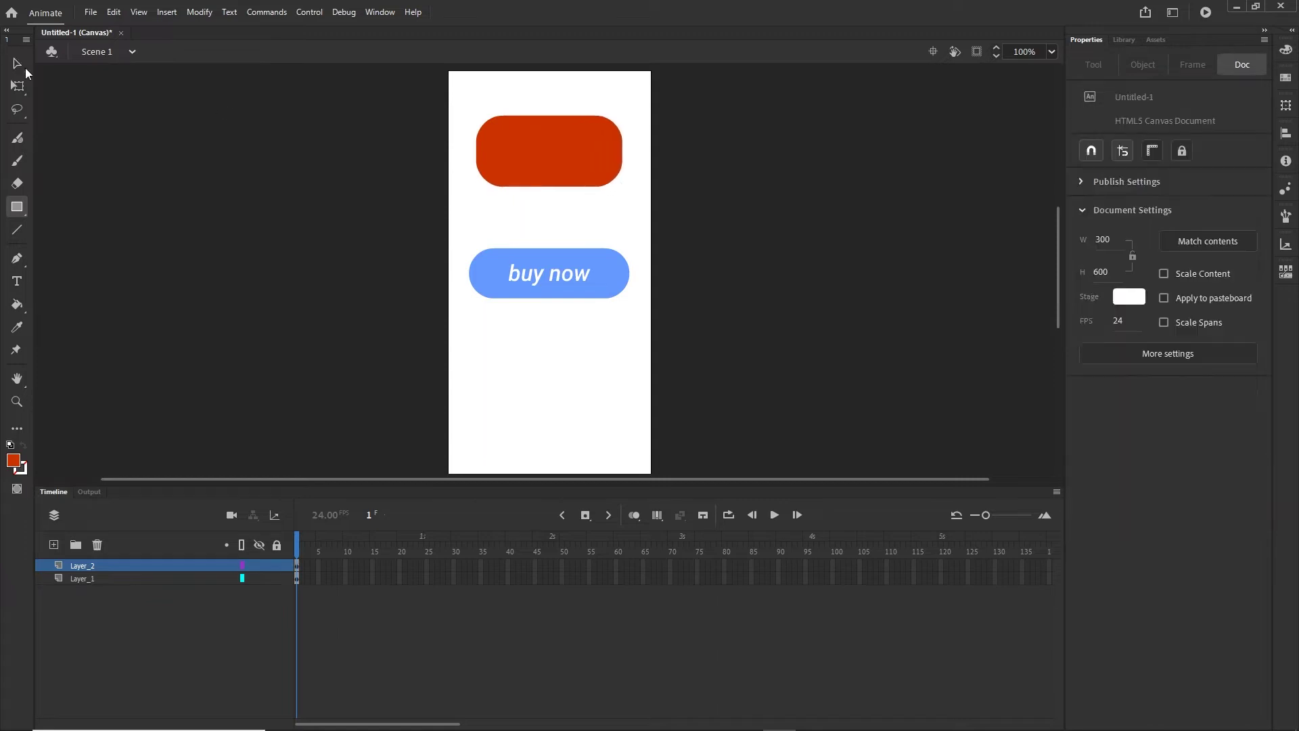
Step: Add the white text "hello" and centre it on the red rounded rectangle
click(17, 281)
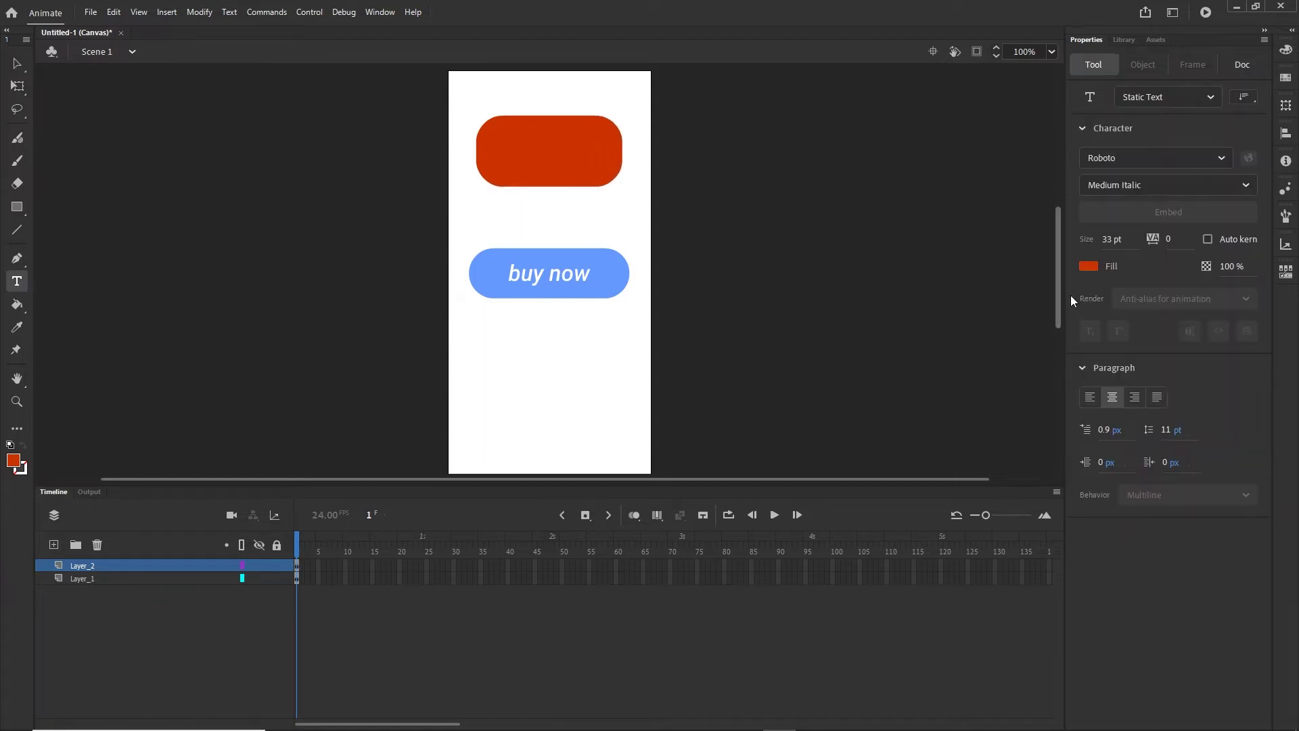
click(1088, 266)
click(871, 317)
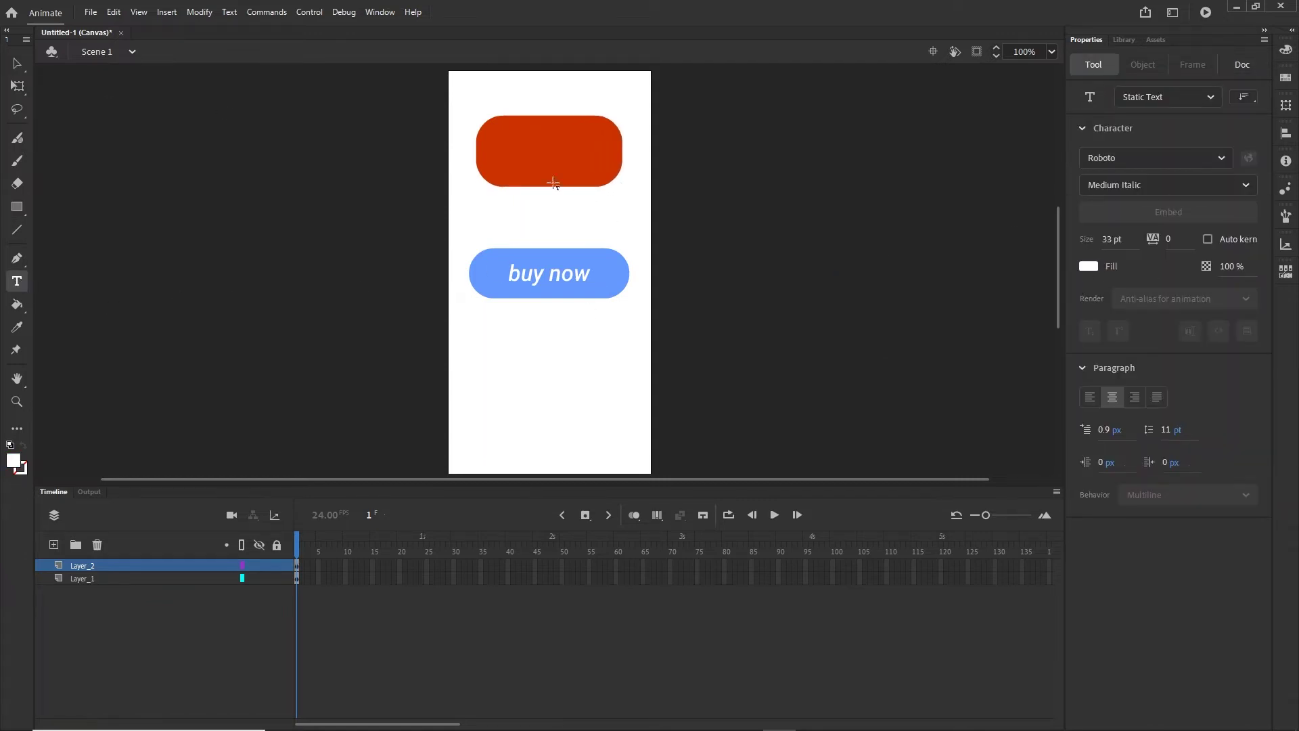
click(534, 147)
text(hello)
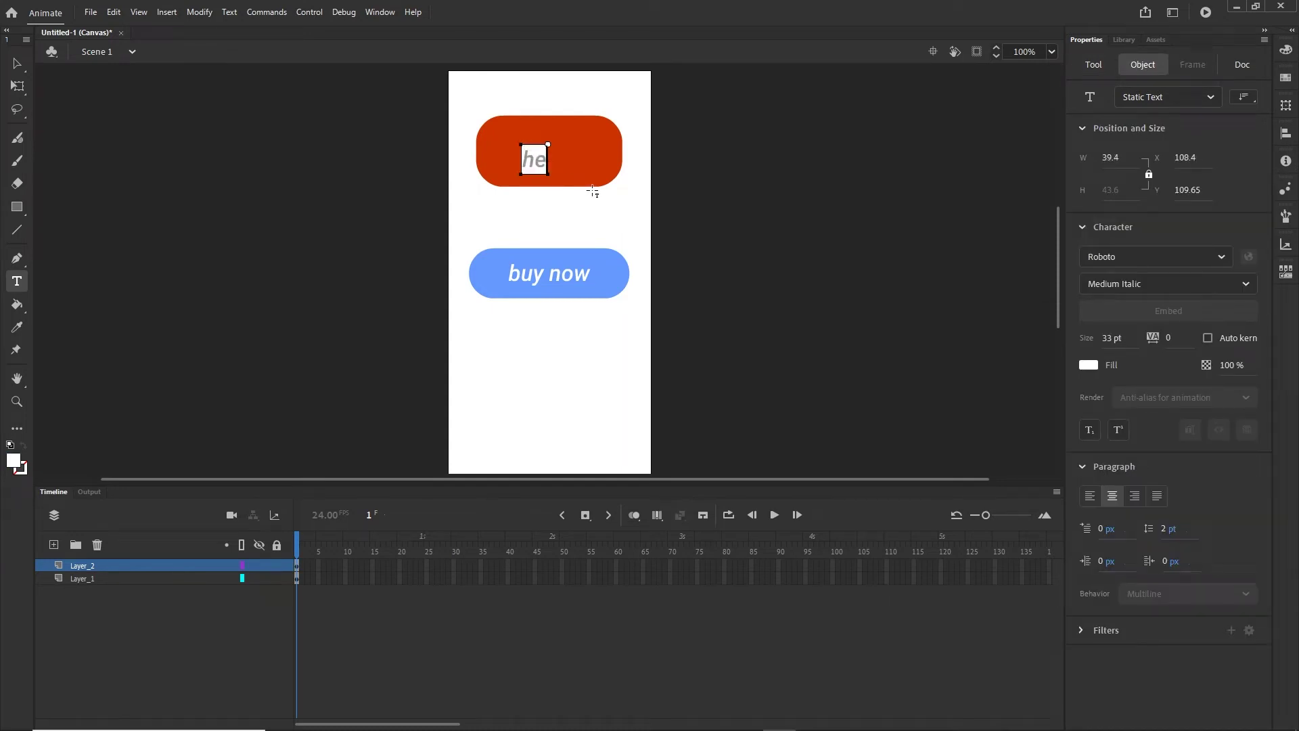
click(17, 63)
click(796, 247)
drag(529, 162, 549, 149)
click(731, 209)
Step: Convert the red shape and its "hello" text together into a Button symbol named Symbol 2
drag(677, 197, 427, 92)
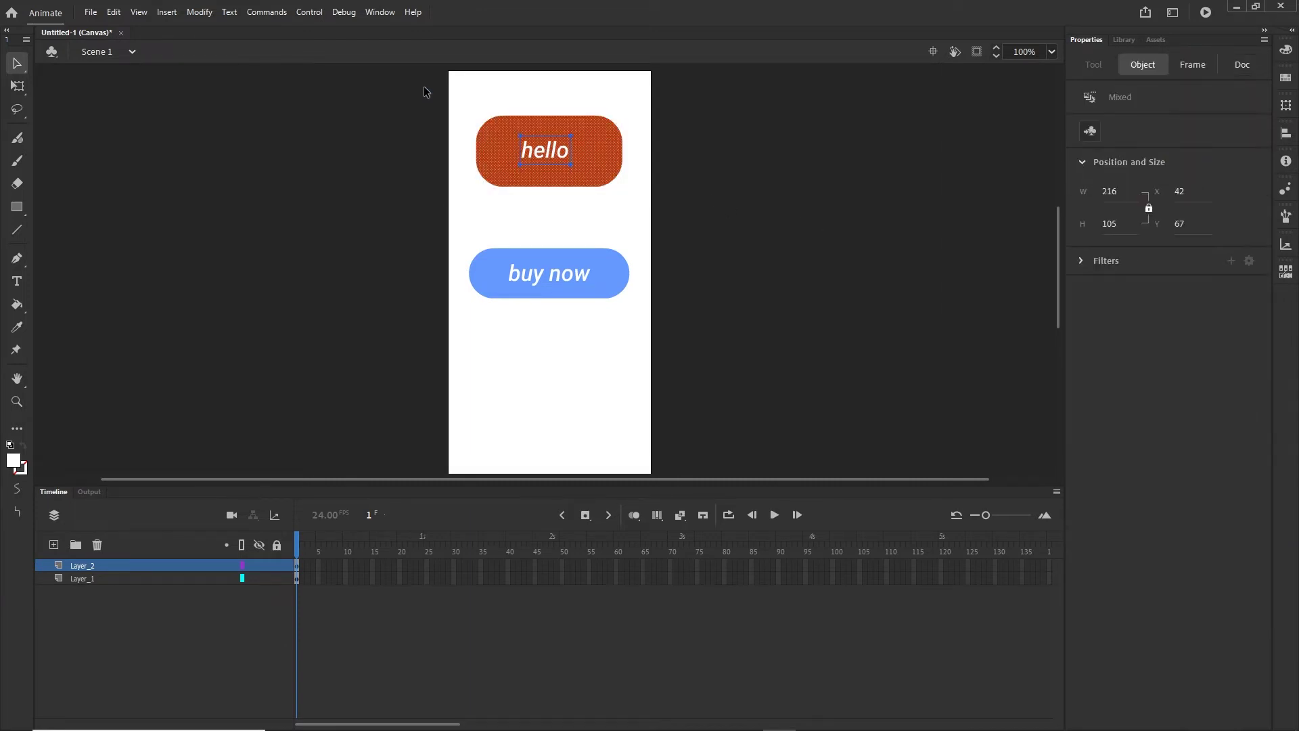
key(F8)
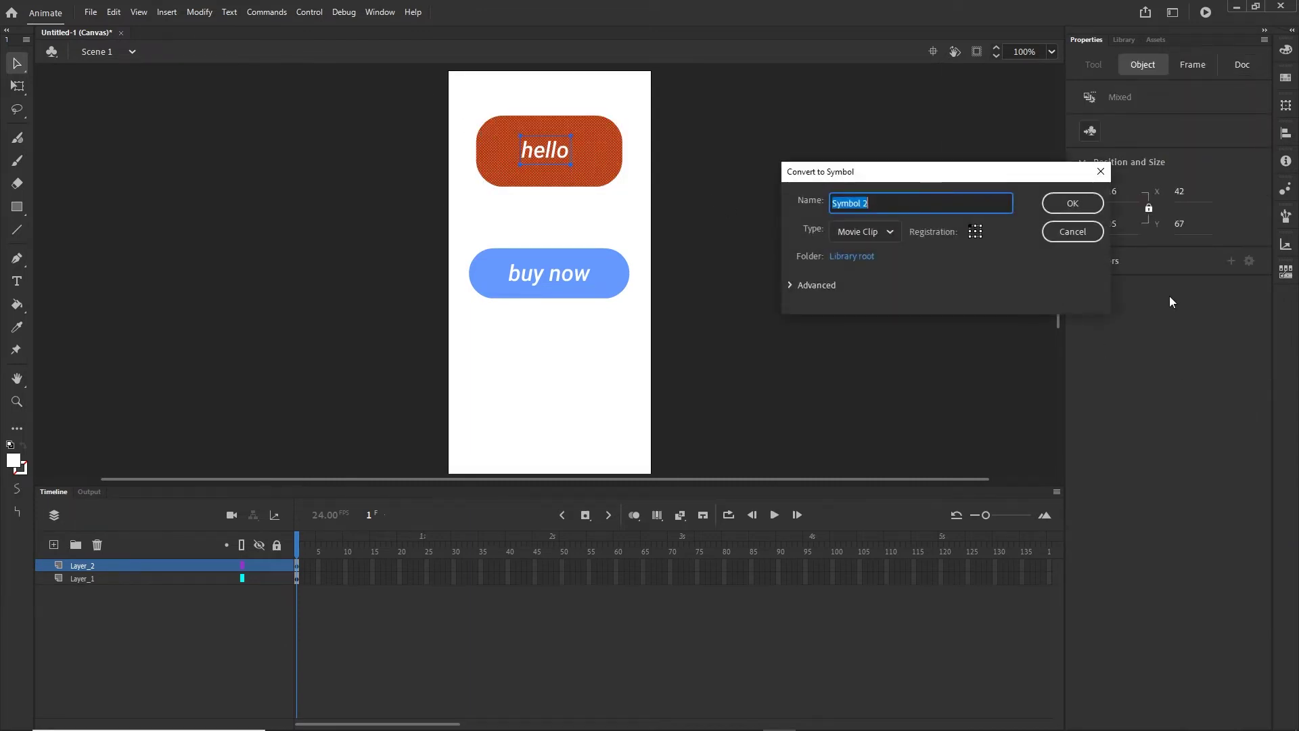
click(890, 233)
click(870, 274)
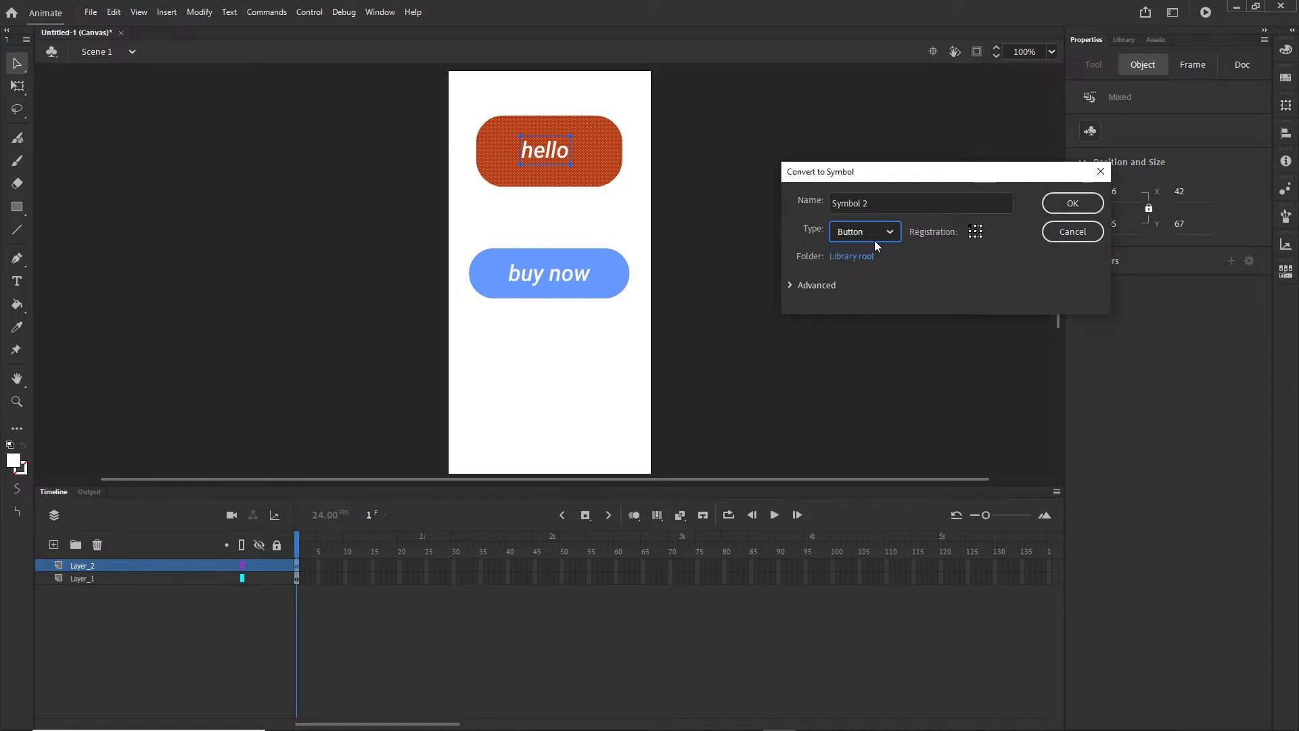
click(1070, 209)
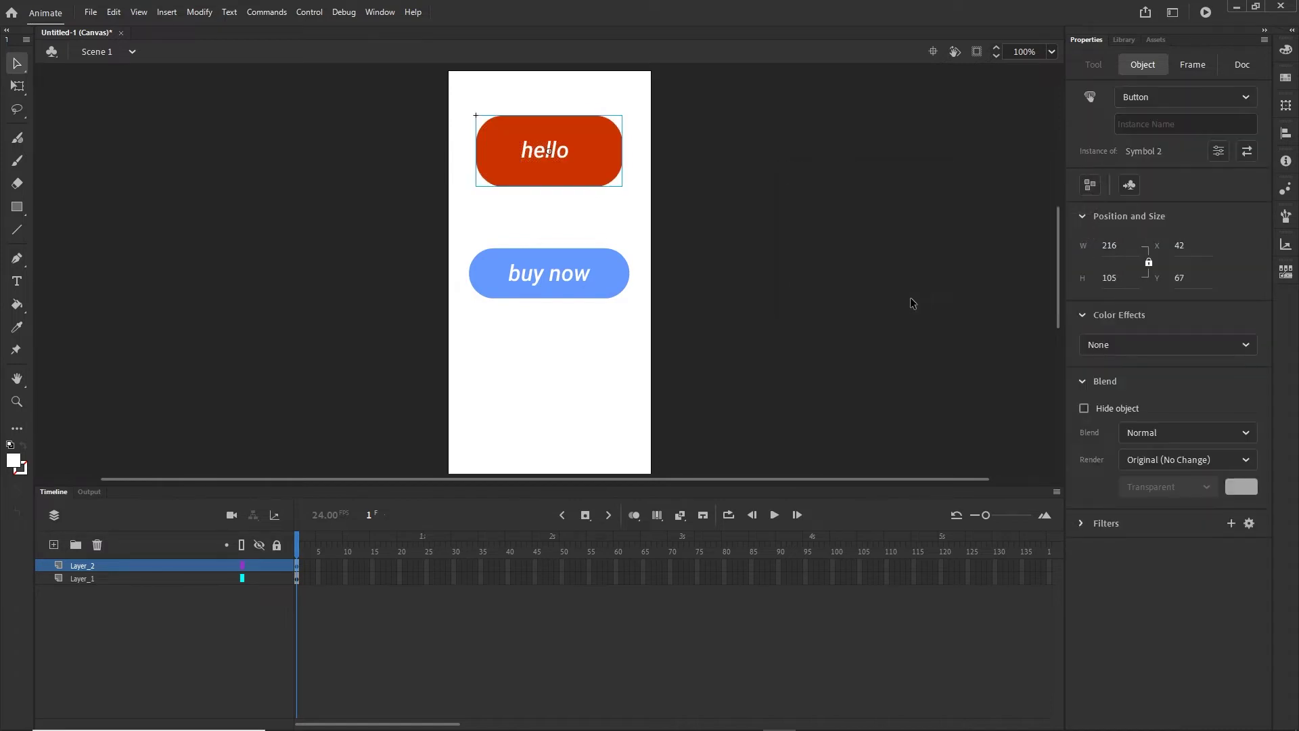
Step: Open the "hello" button symbol for editing and insert a keyframe in its Over frame
click(911, 297)
click(552, 158)
double_click(596, 170)
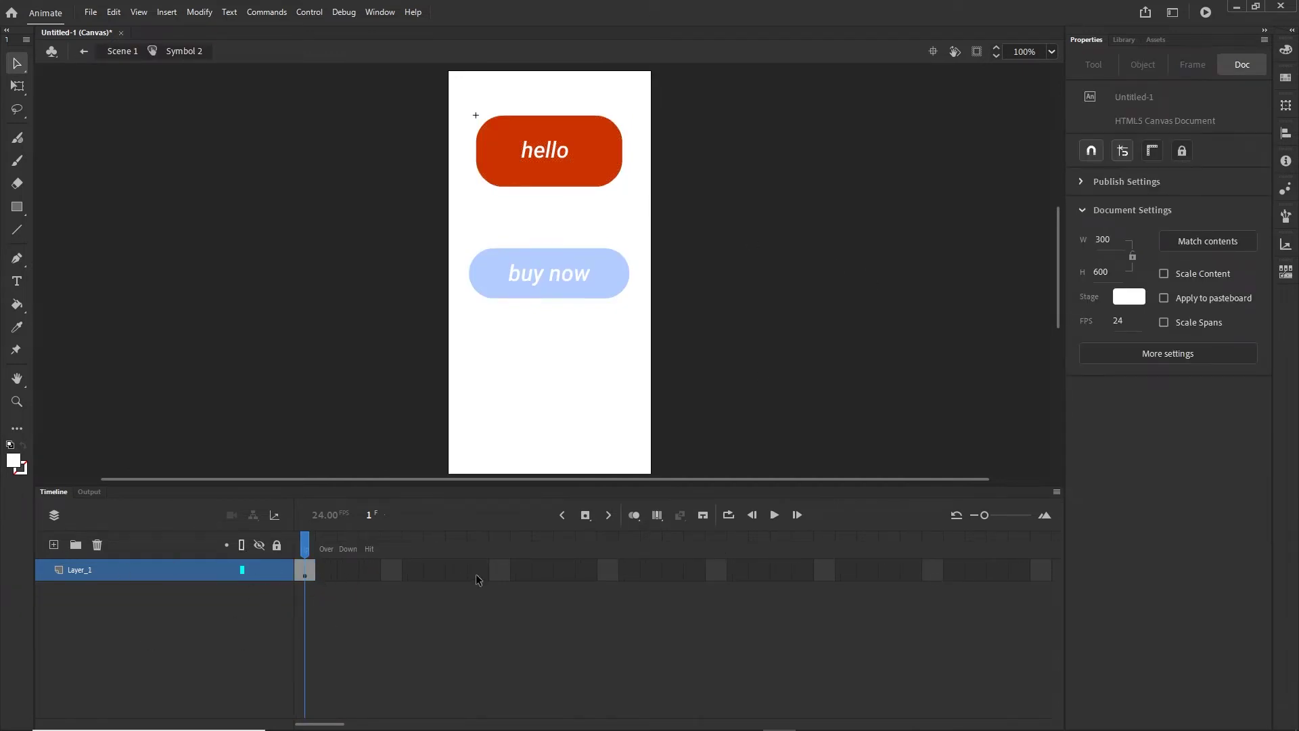
click(327, 569)
click(765, 264)
Step: Change the "hello" button shape's fill in the Over frame to a custom light salmon colour
click(607, 155)
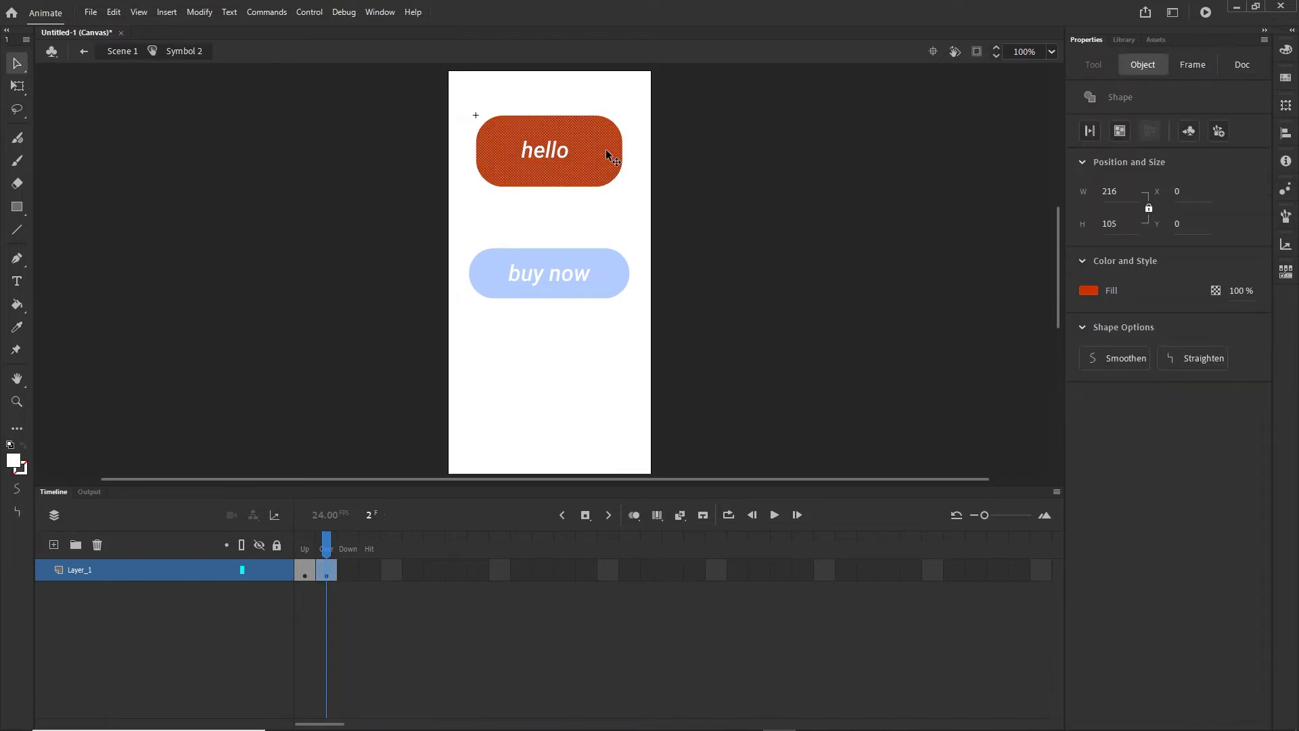
click(1088, 291)
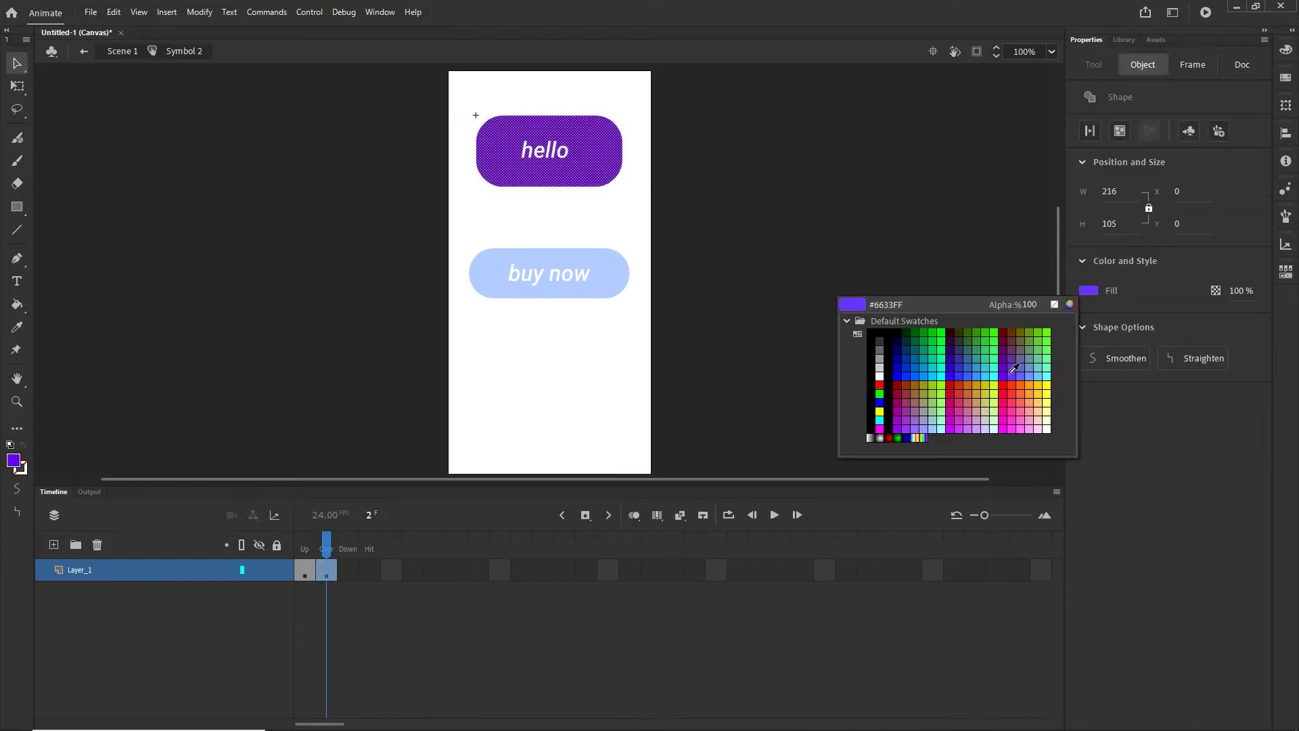
click(1069, 304)
click(901, 234)
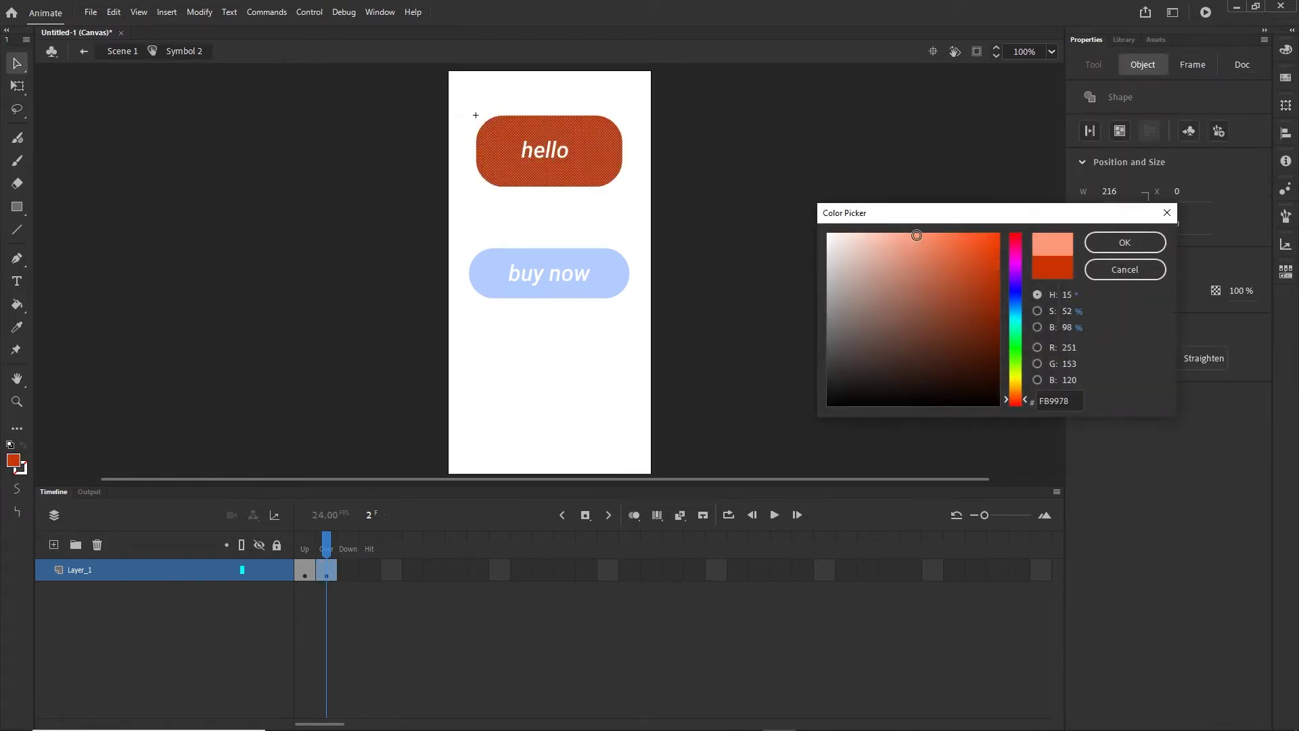
click(1125, 243)
click(910, 237)
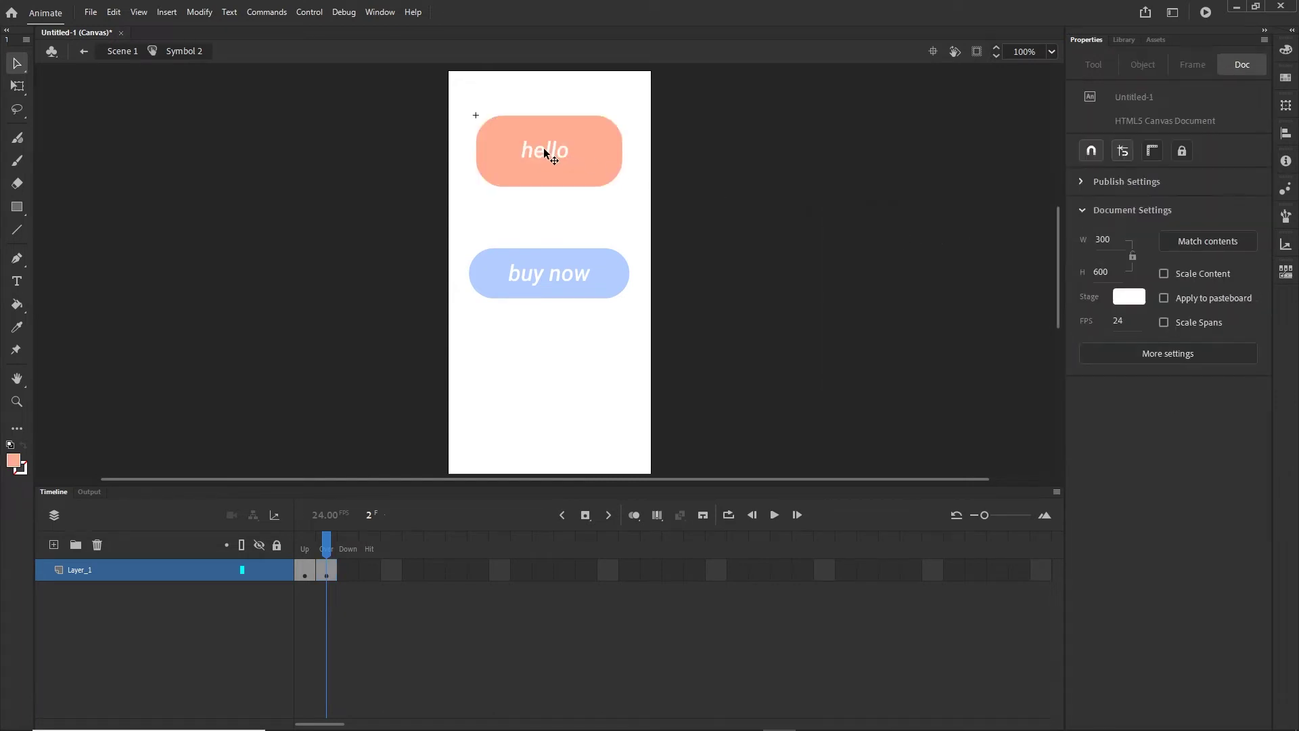
Step: Enlarge the "hello" text in the Over frame proportionally from its centre with Free Transform
click(545, 149)
key(q)
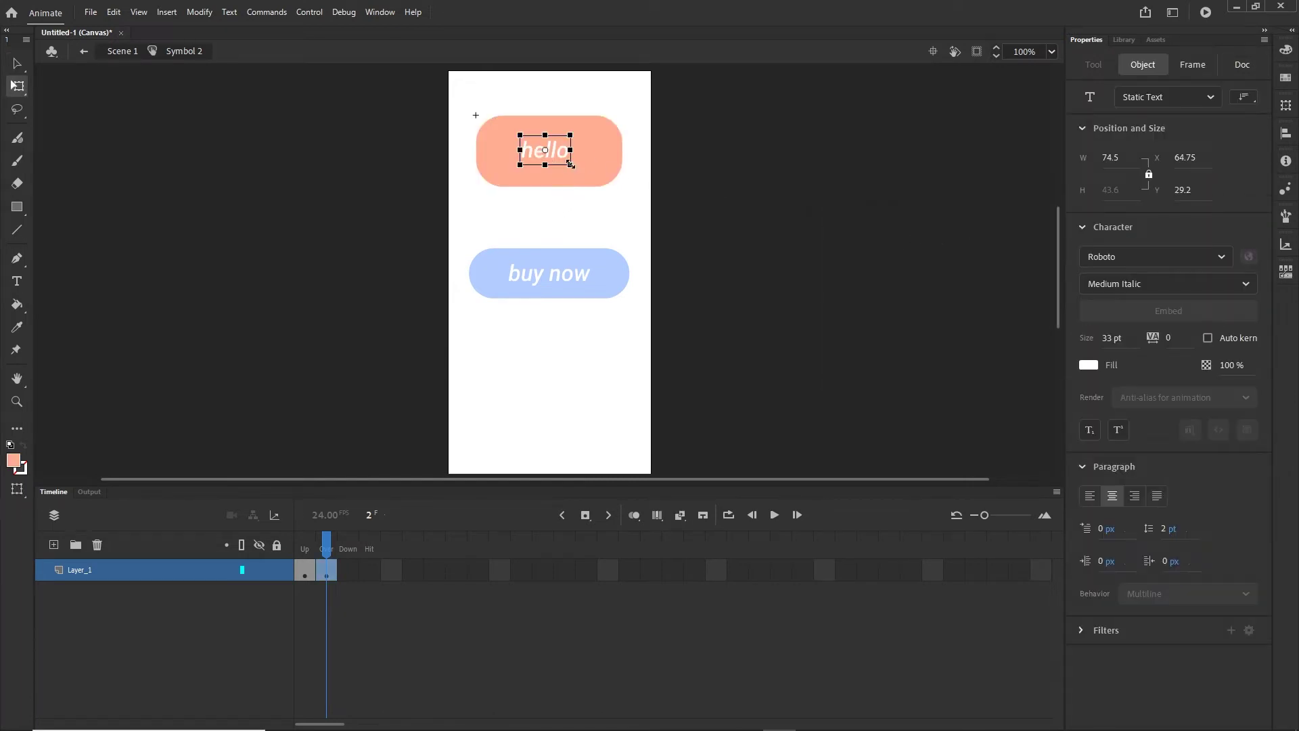
drag(571, 164, 583, 174)
click(741, 207)
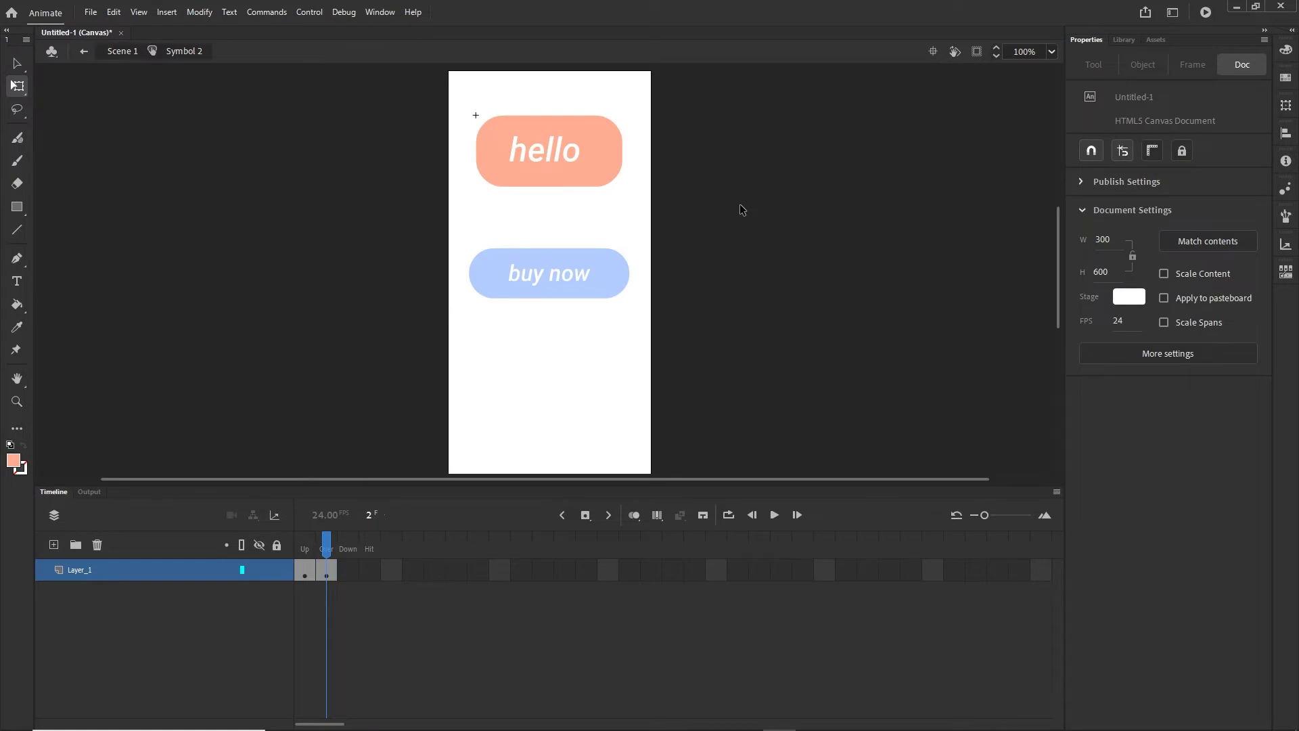
Step: Test the movie in the browser, then go back to Animate and return to Scene 1
key(ctrl+Return)
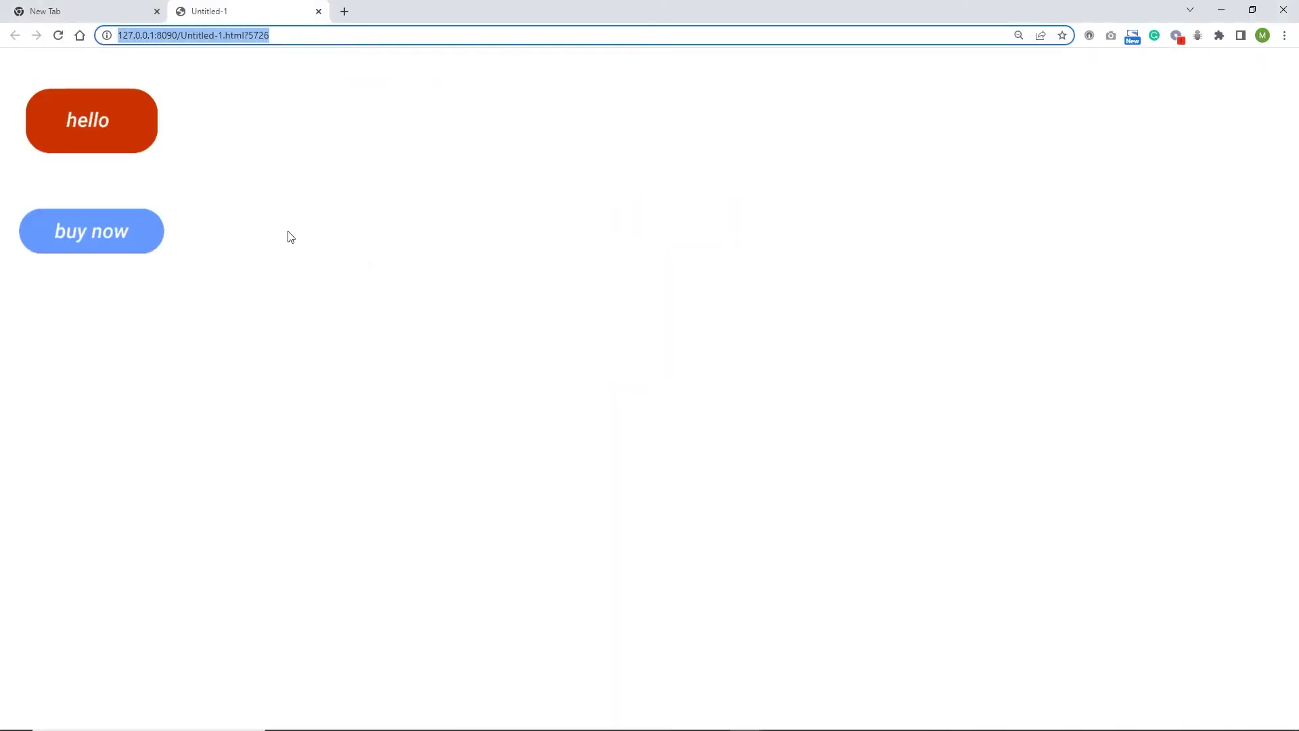
click(1223, 10)
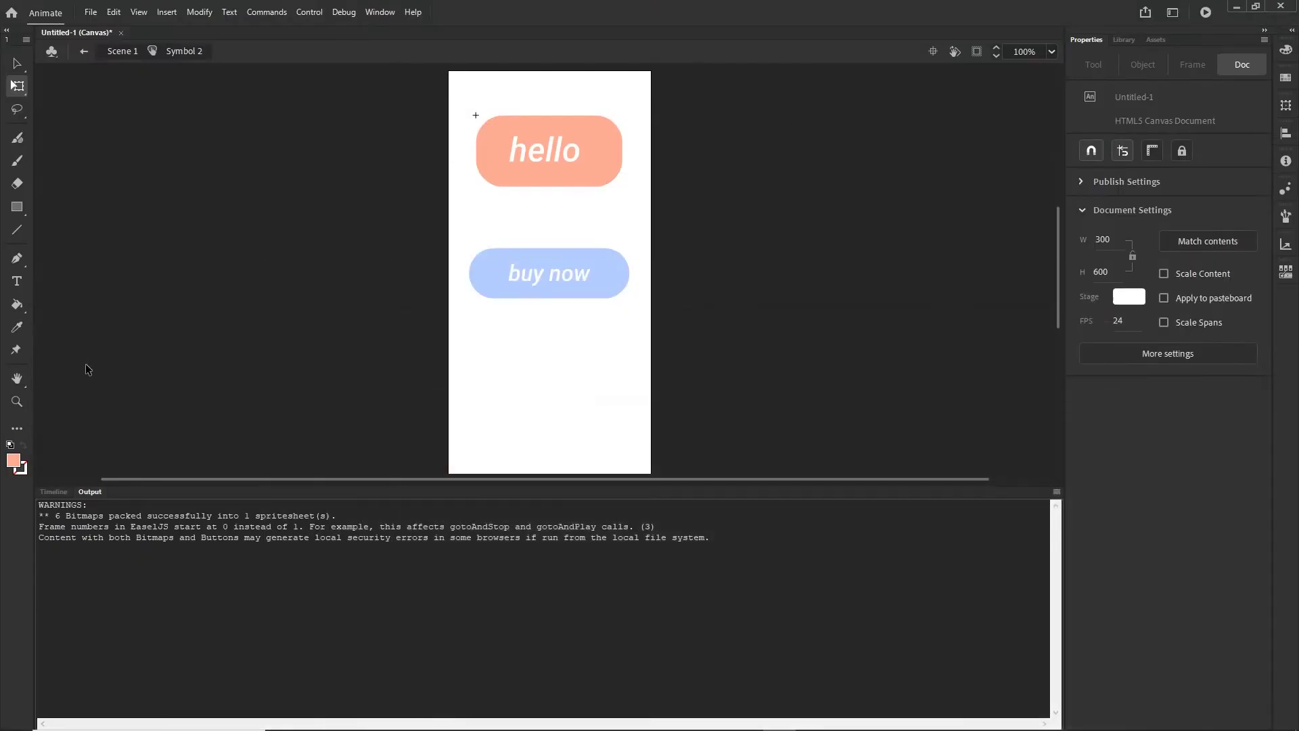
click(122, 51)
click(666, 175)
Step: Delete the red "hello" button from the stage and bring the timeline back into view
click(599, 176)
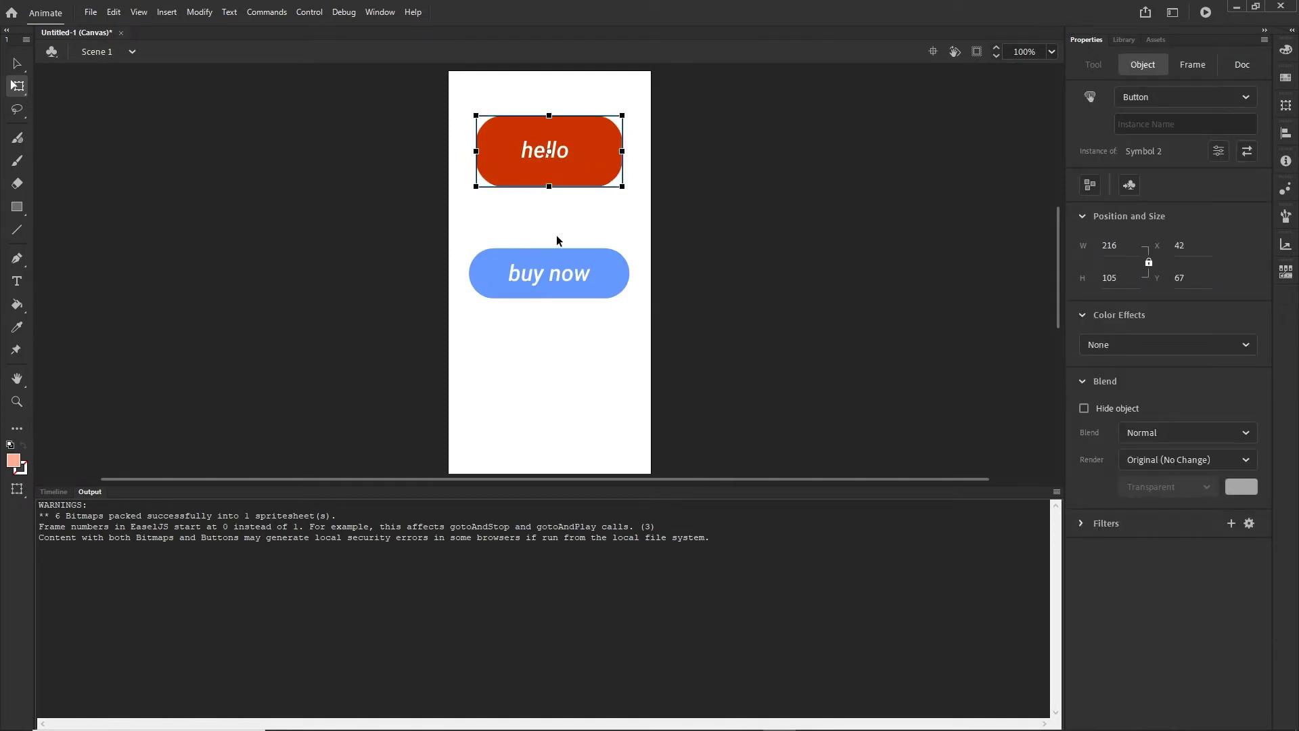
key(Delete)
click(53, 492)
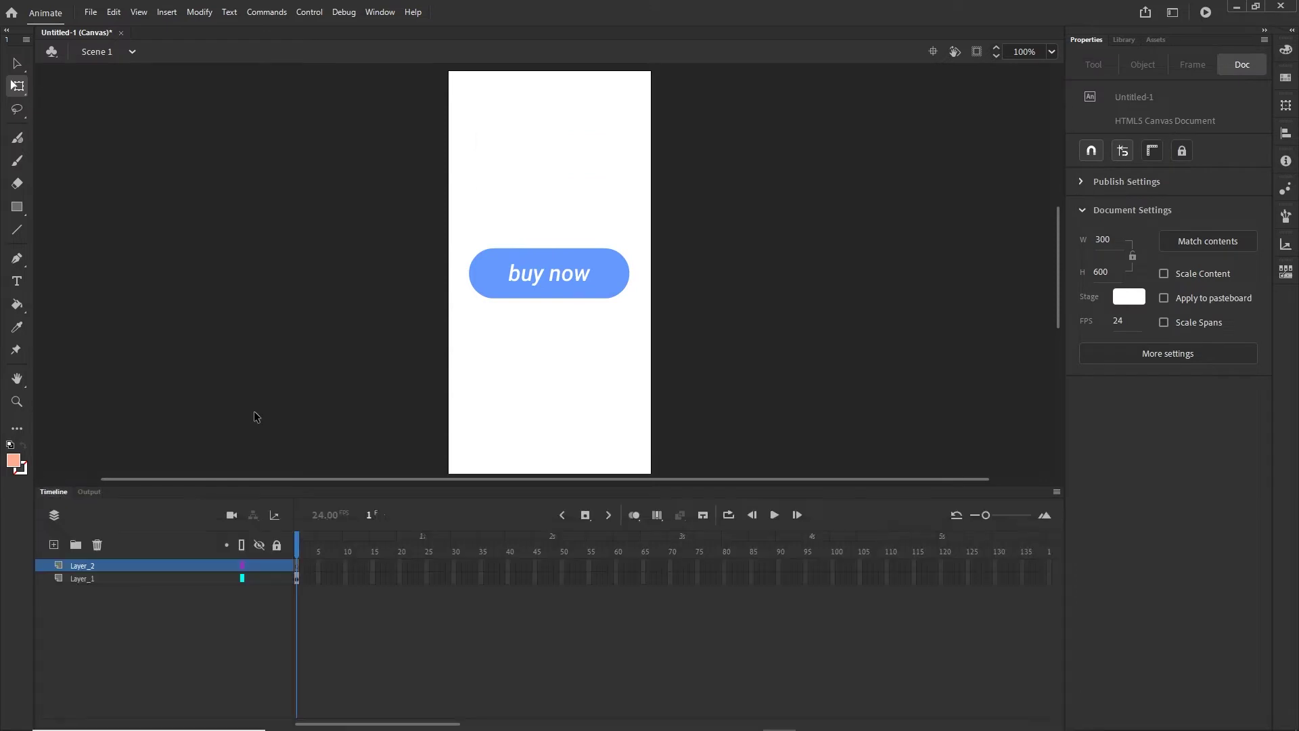
Step: Open the "buy now" movie clip and distribute its shape and text to separate layers
click(606, 290)
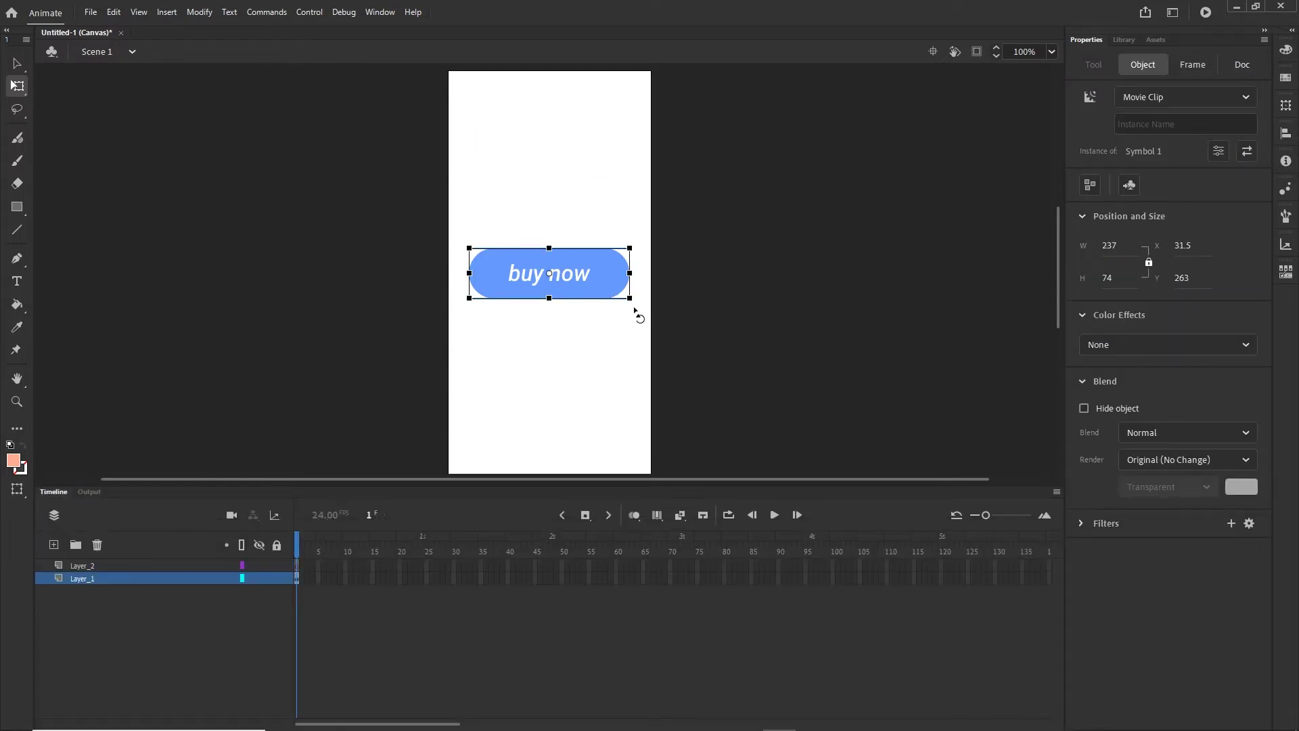
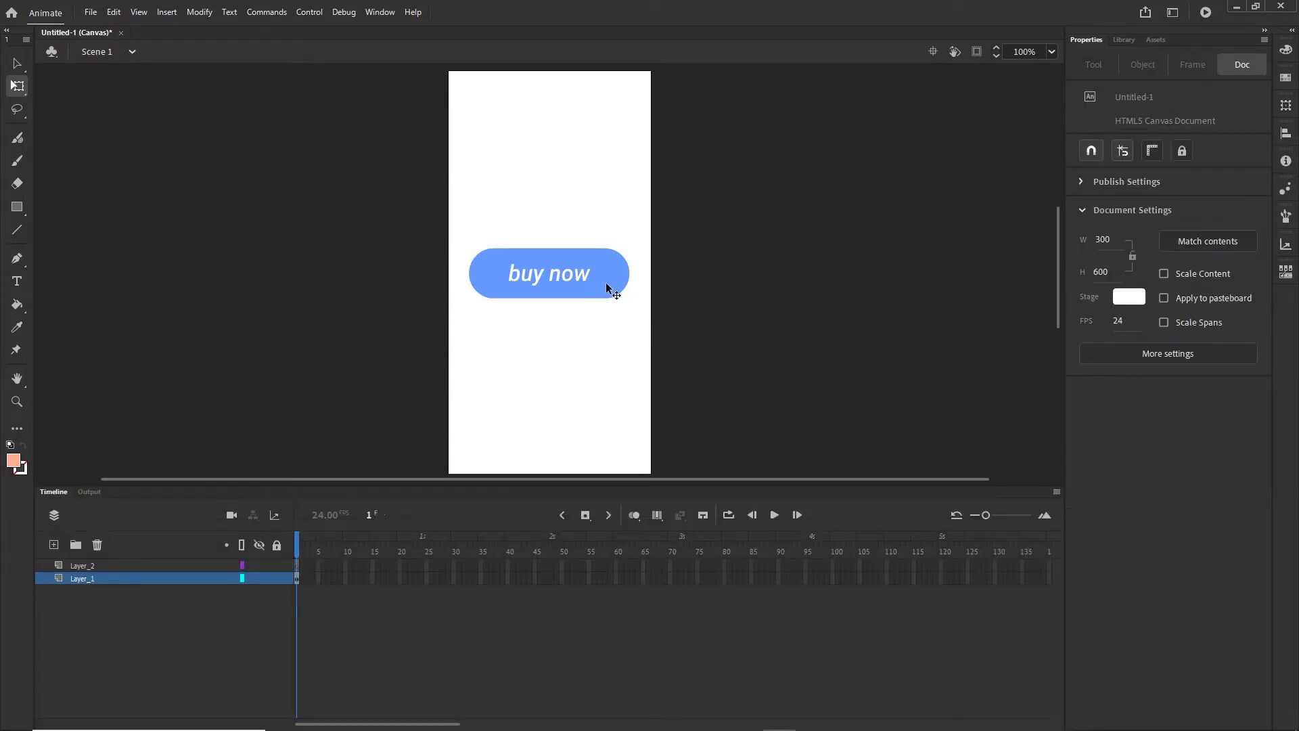
double_click(607, 287)
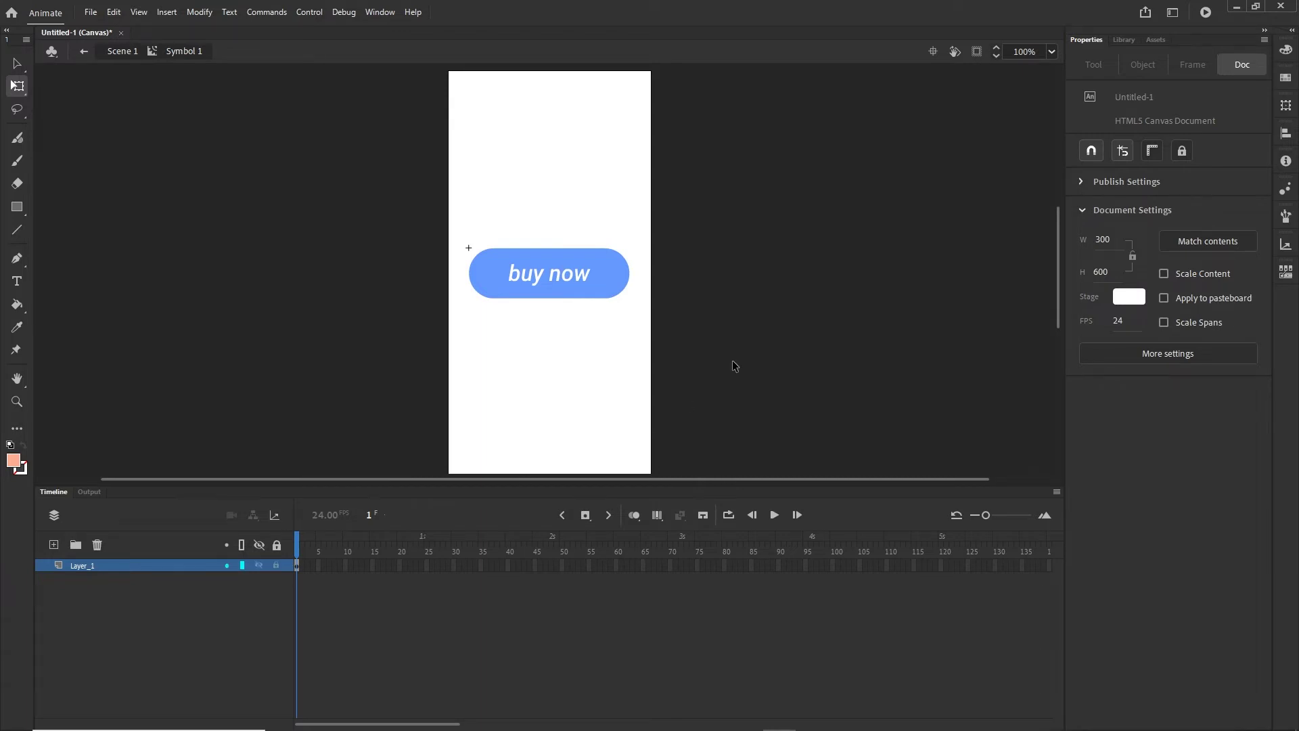
drag(724, 361, 388, 204)
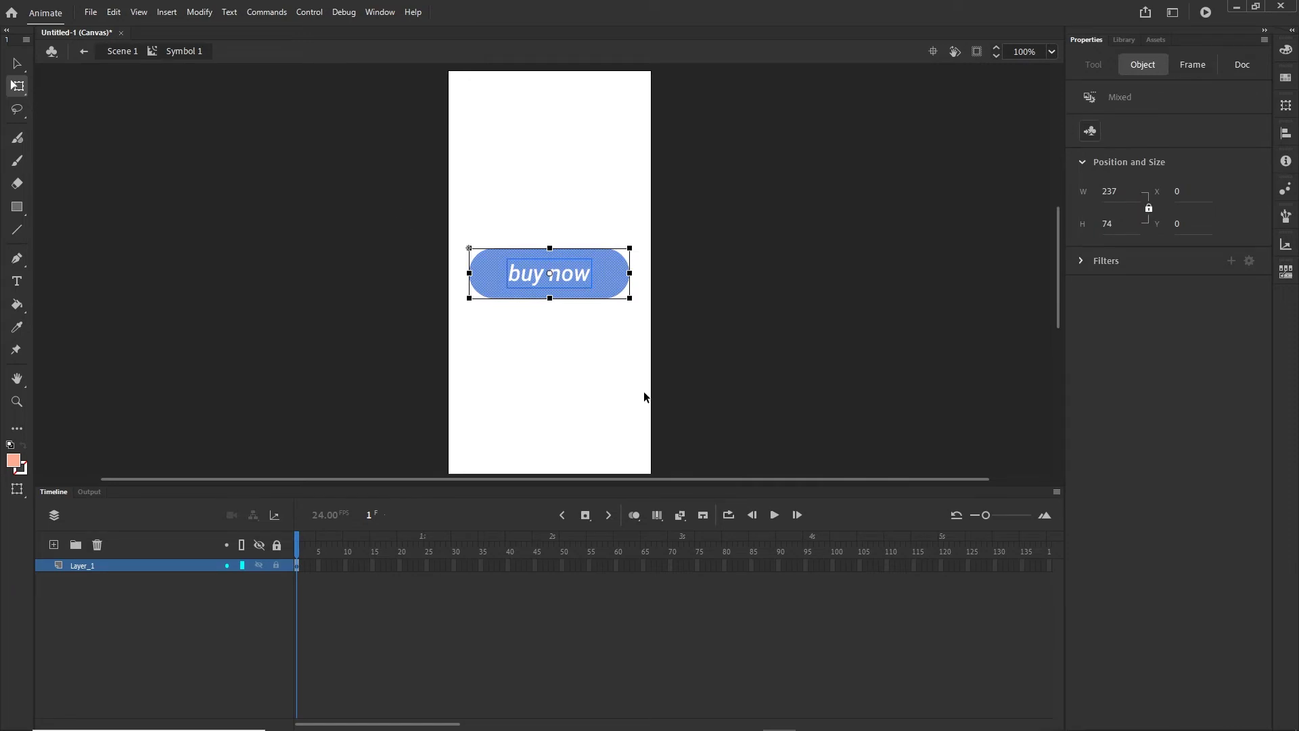
right_click(611, 271)
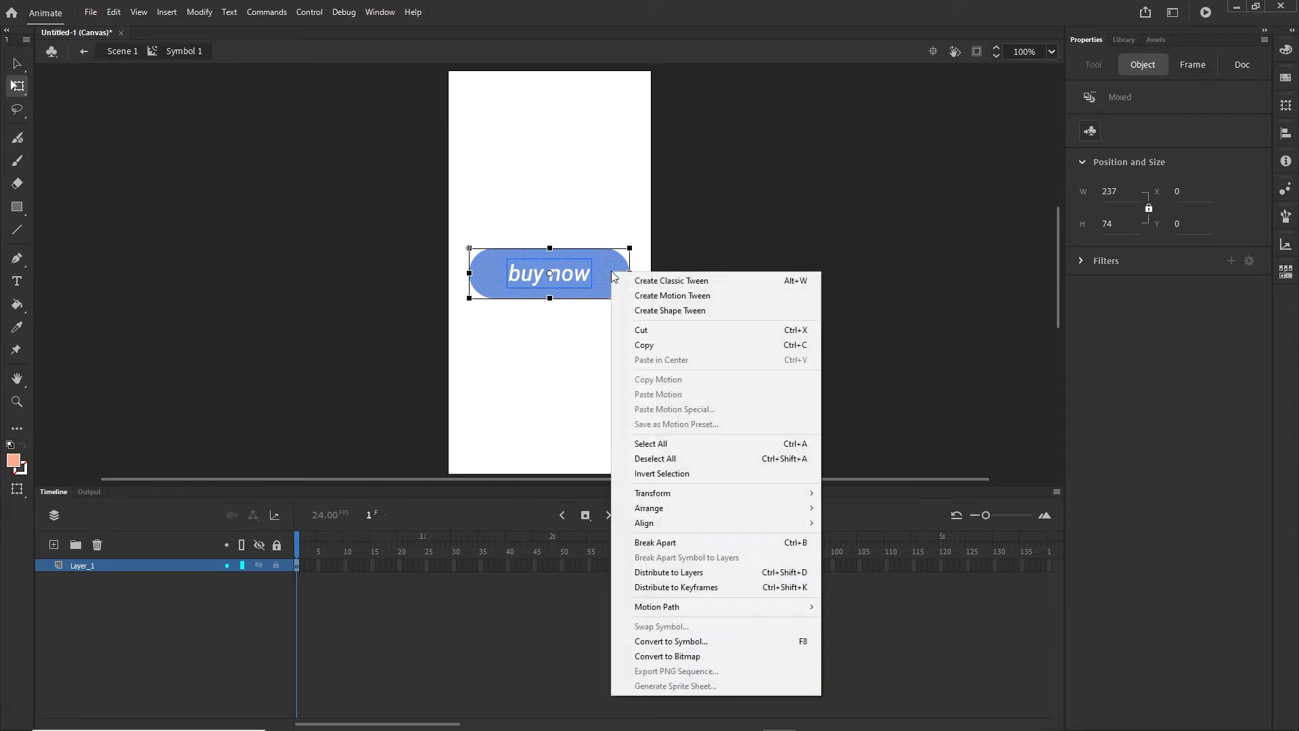
click(686, 574)
click(756, 411)
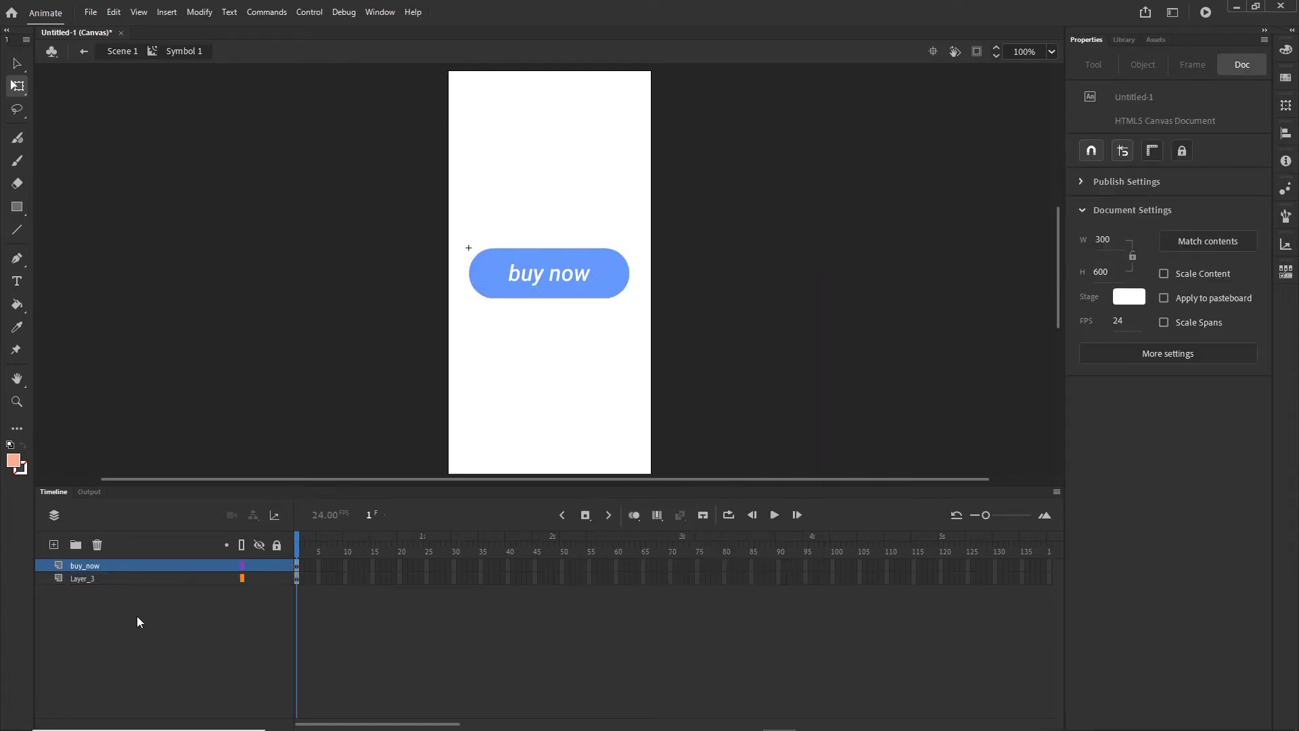
Step: Check which object lies on Layer_3 and which on the buy_now layer
click(93, 589)
click(846, 243)
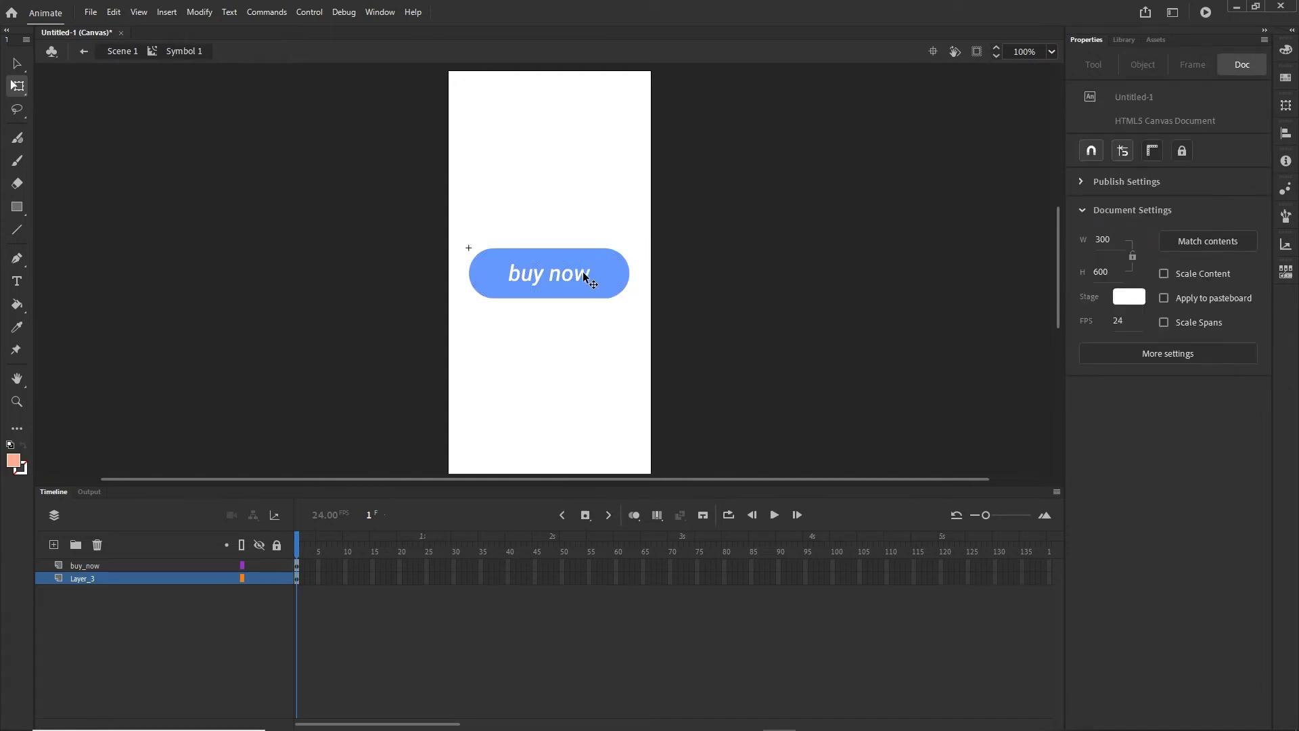
click(607, 296)
click(97, 567)
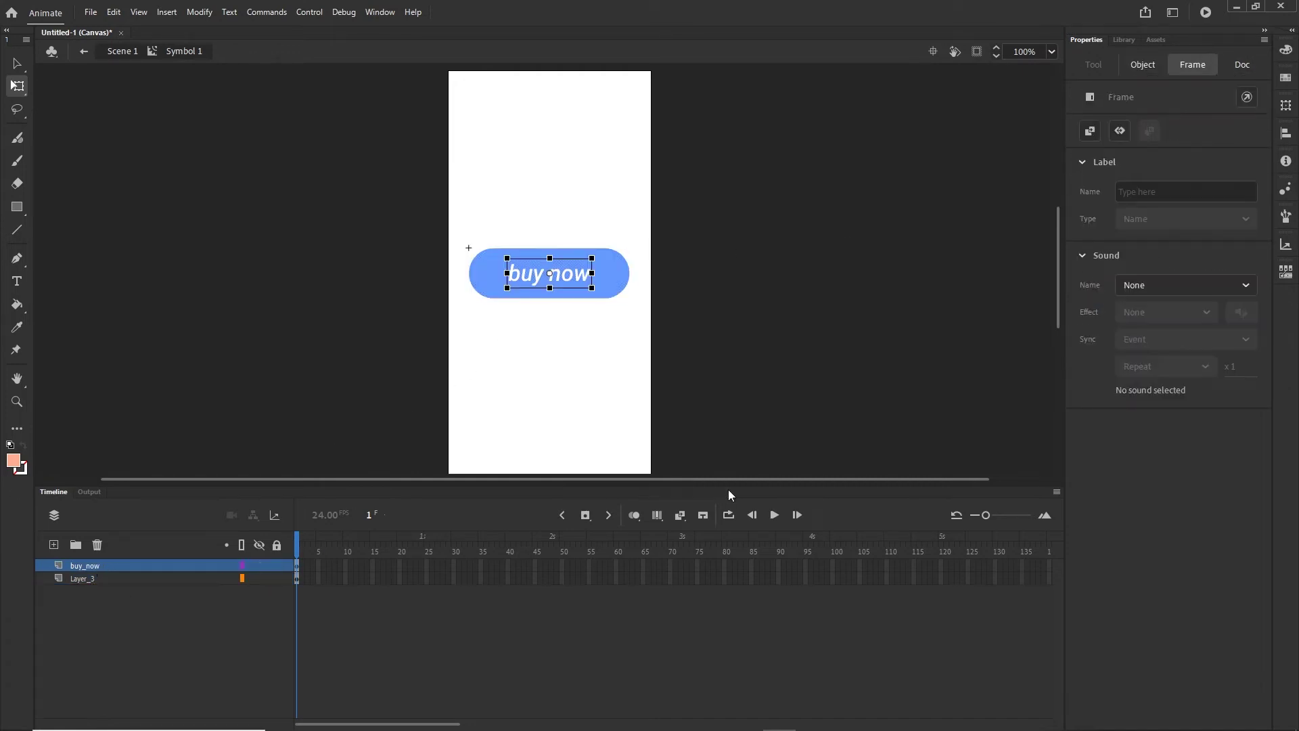
click(765, 444)
Step: Duplicate Layer_3 and move the copy above the buy_now layer
click(97, 579)
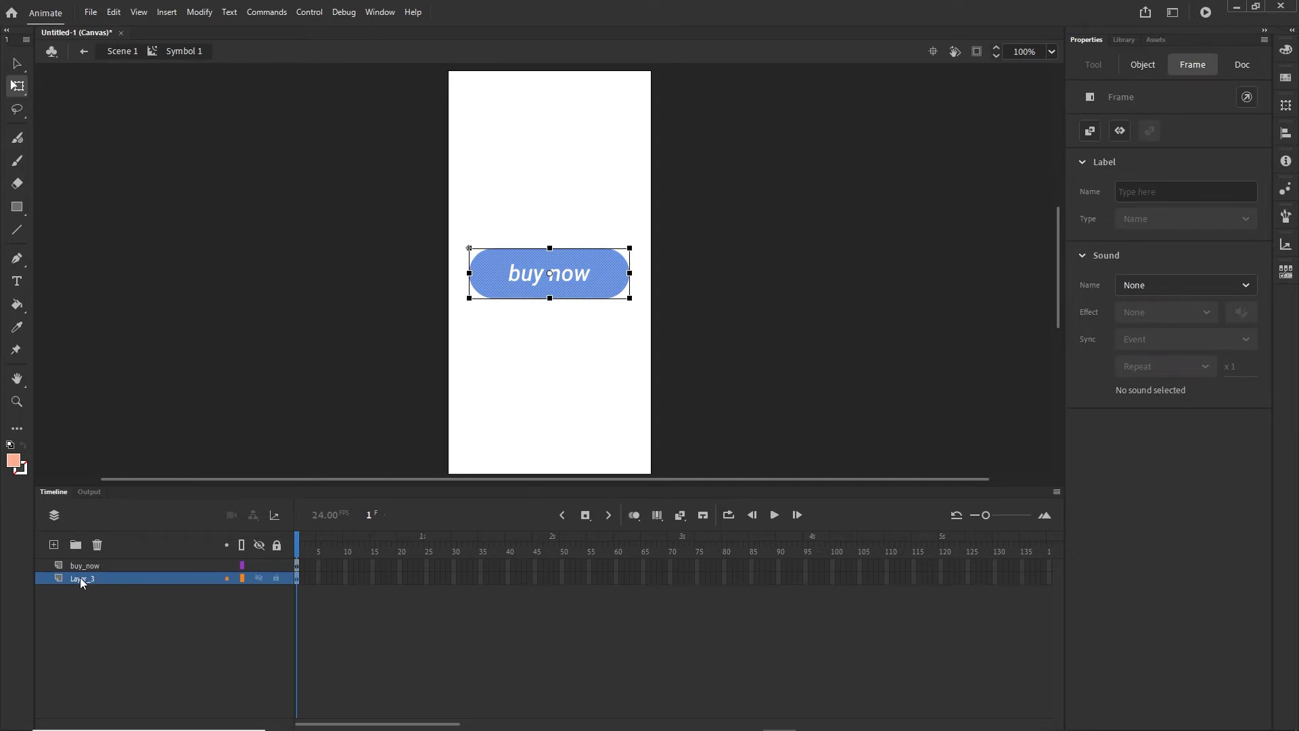
right_click(79, 579)
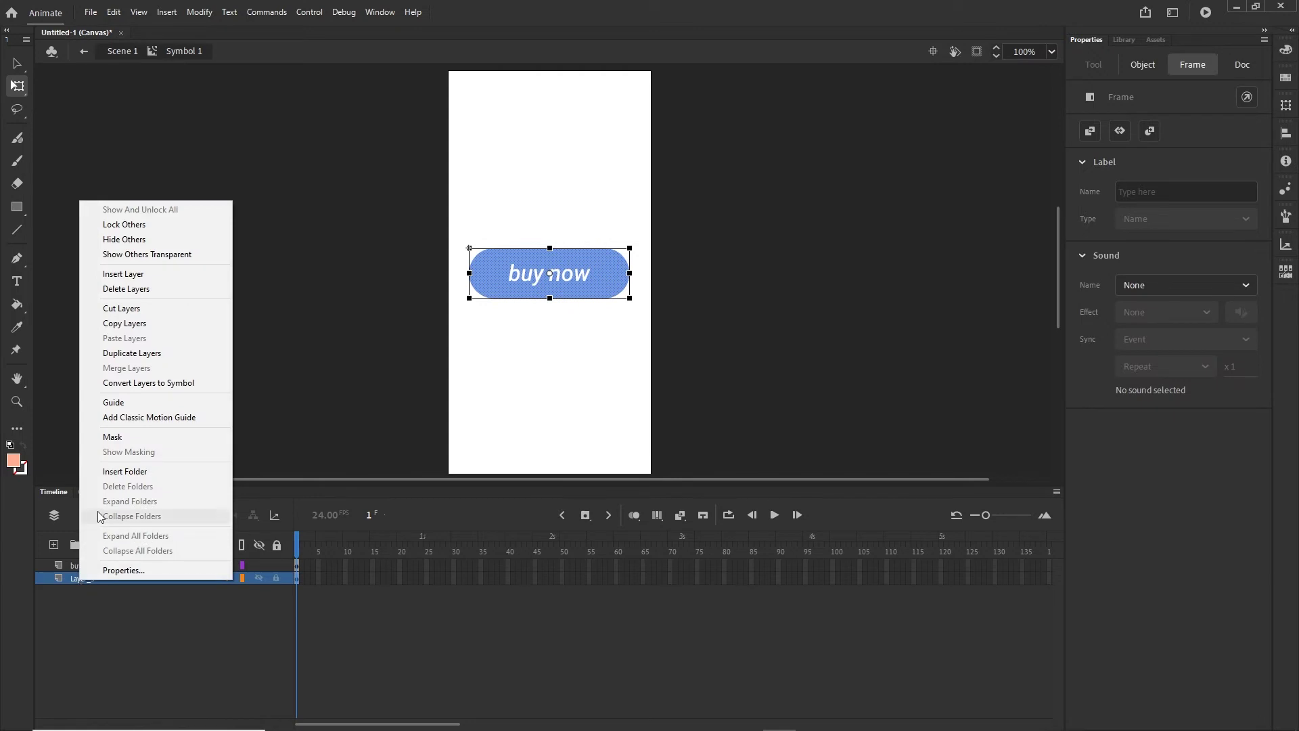
click(149, 352)
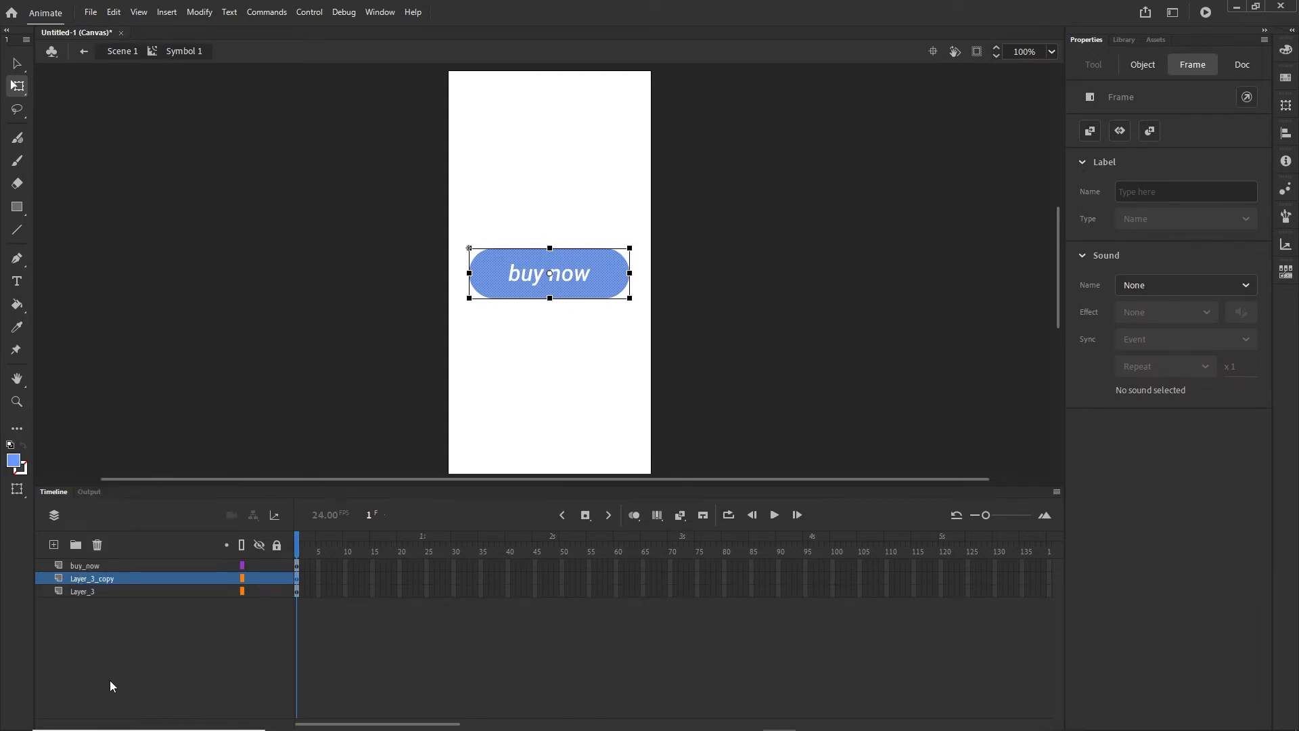
click(95, 578)
drag(96, 578, 99, 559)
Step: Set the fill of the duplicated button shape on Layer_3_copy to red
click(692, 353)
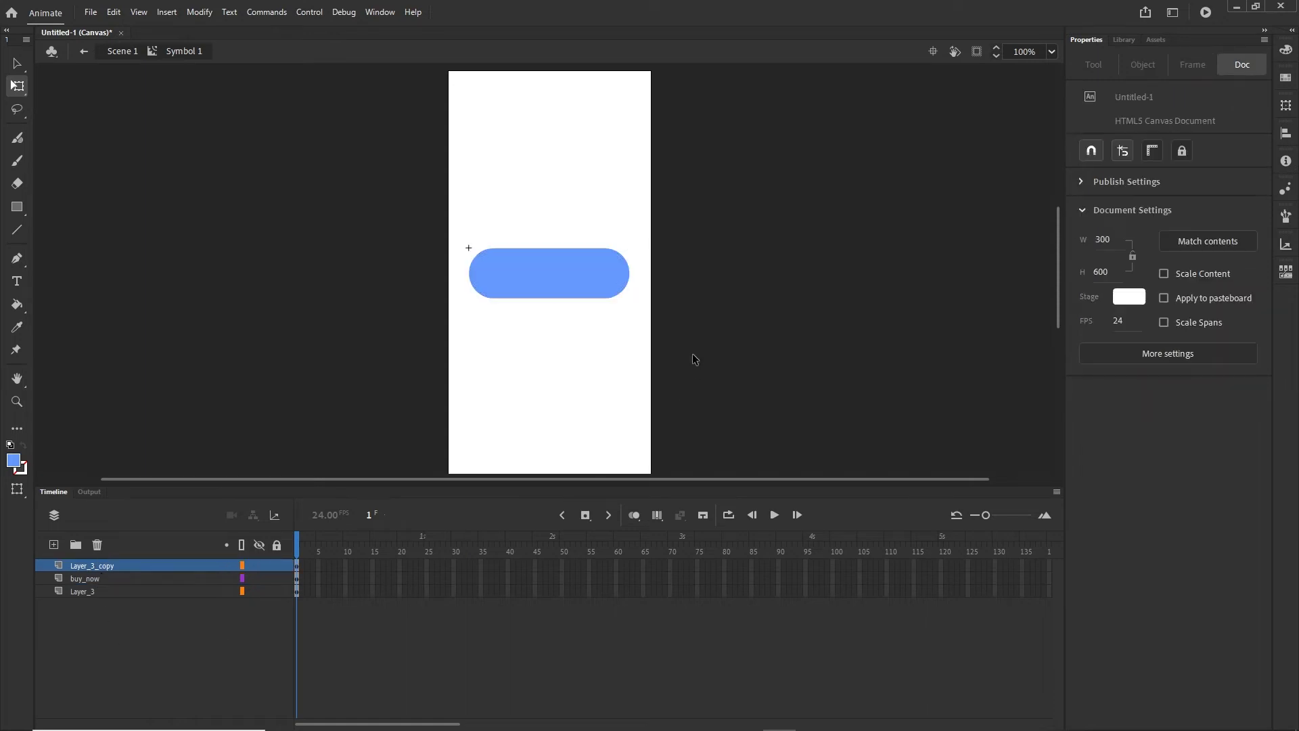
click(602, 281)
click(1088, 290)
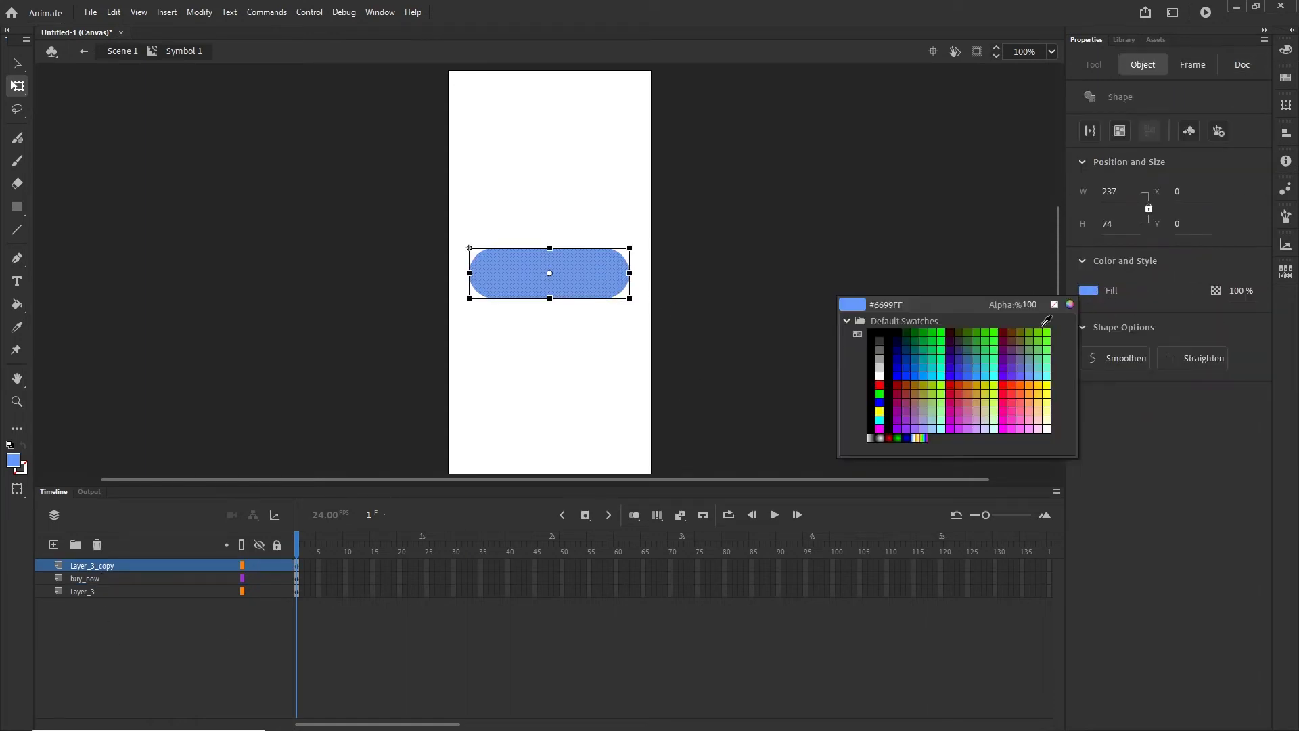
click(879, 380)
click(862, 381)
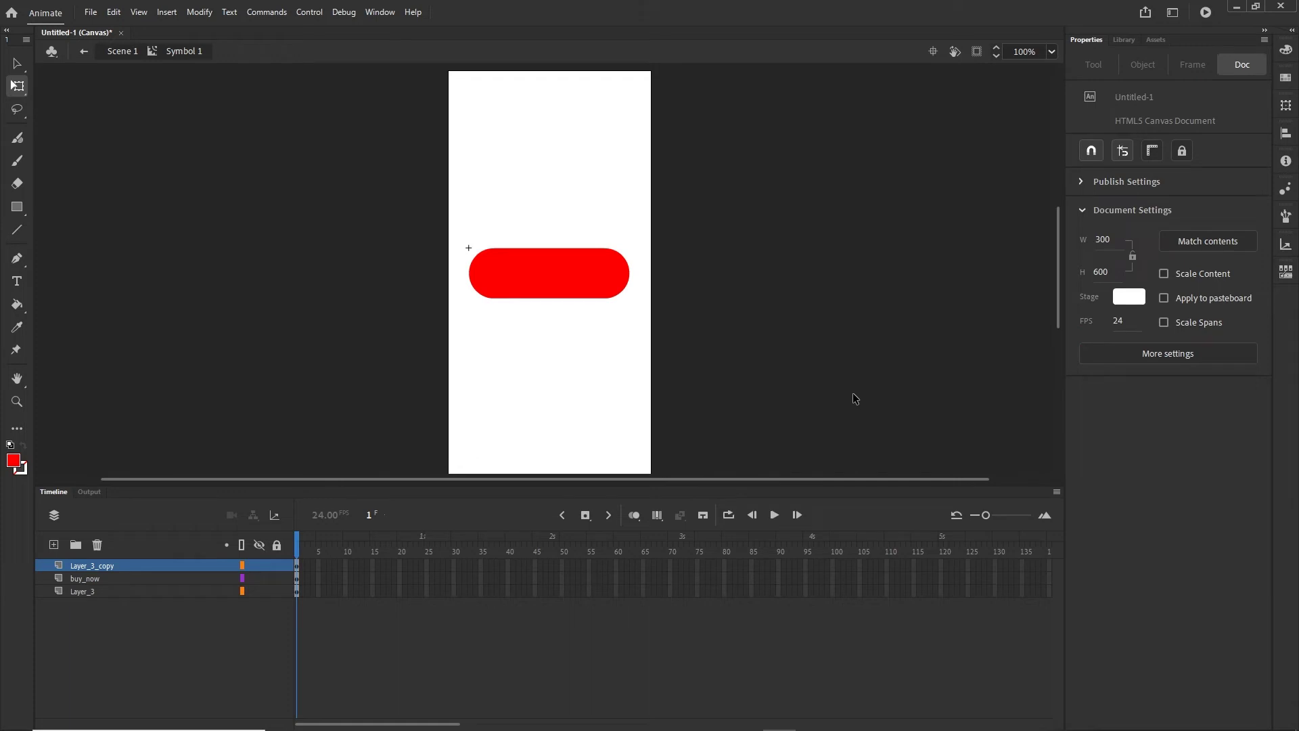
Step: Hide the Layer_3_copy layer, keeping the buy_now text and the blue button shape visible
click(259, 566)
click(258, 578)
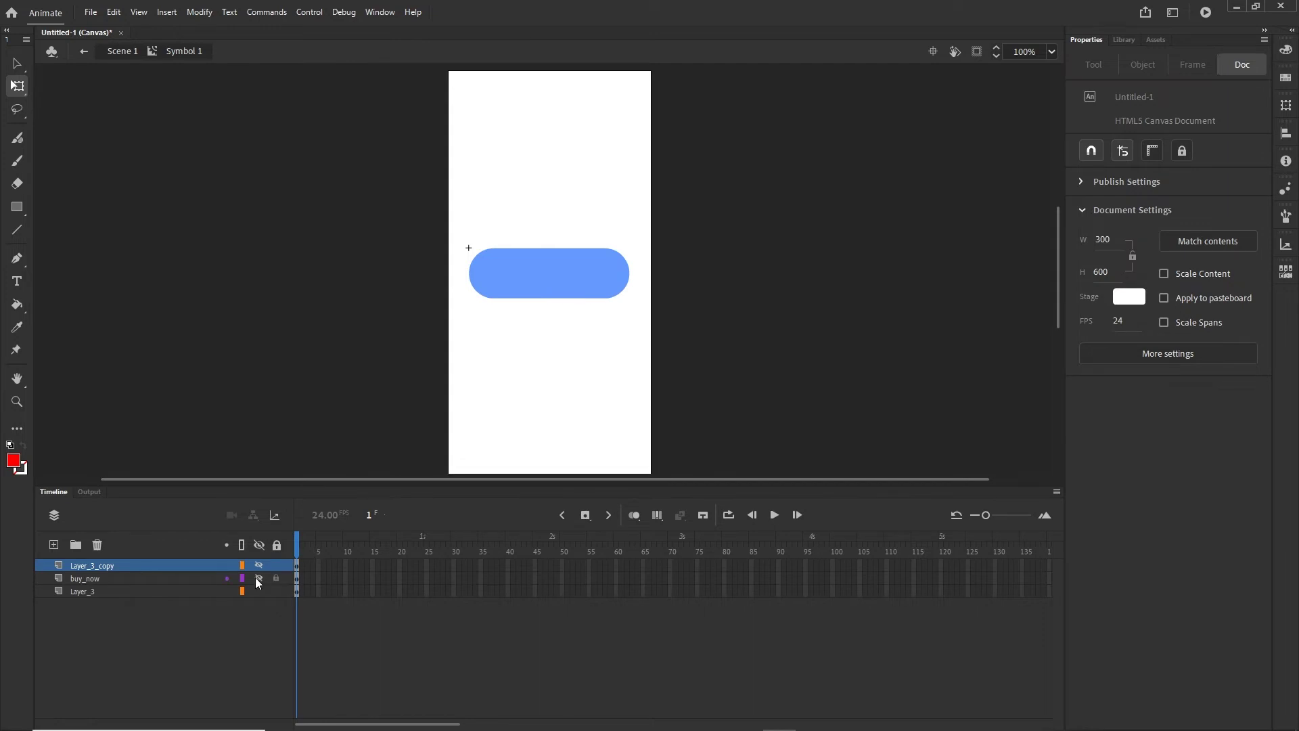
click(258, 578)
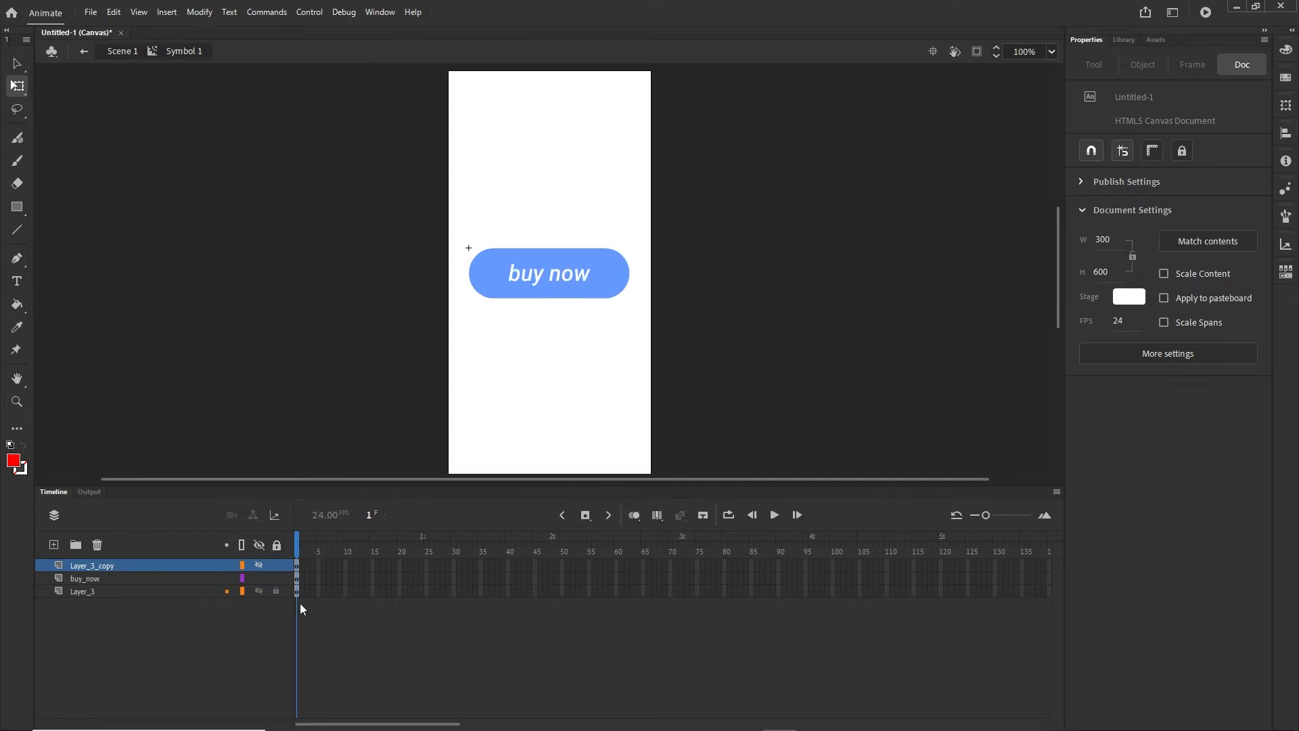
click(259, 566)
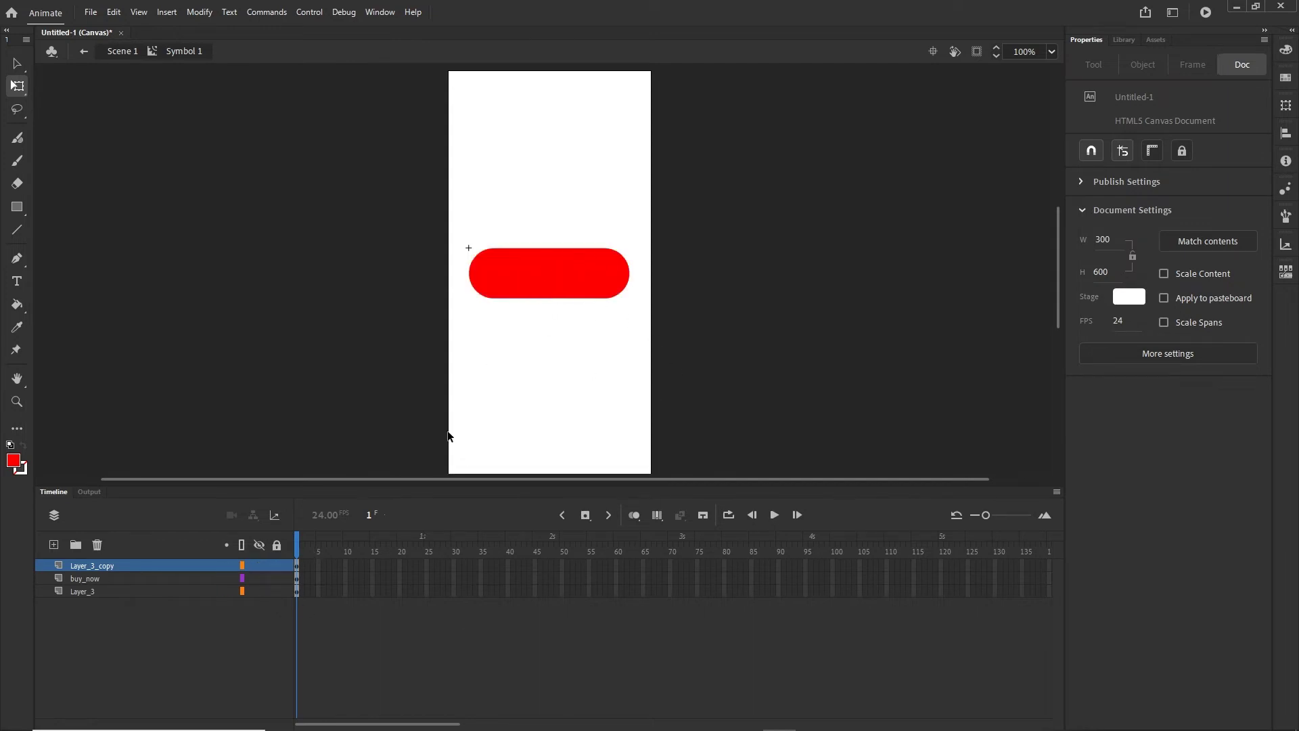
click(259, 566)
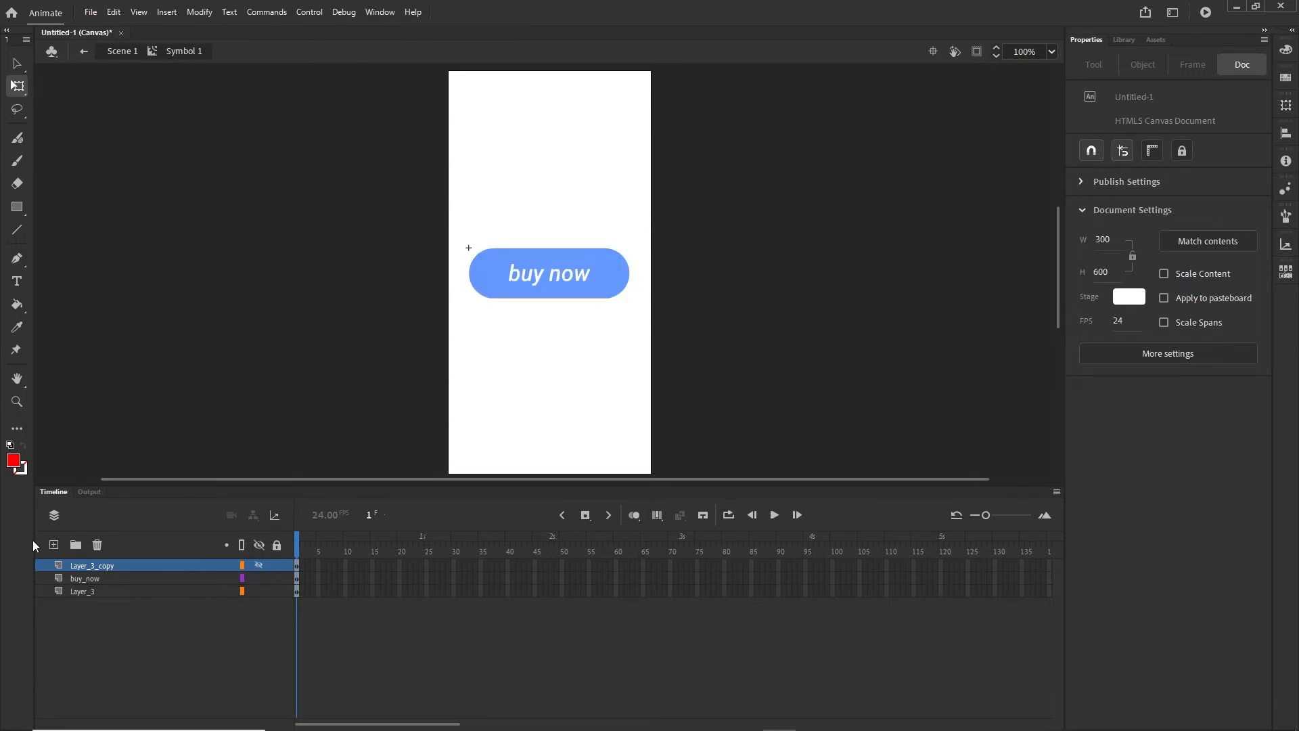
Step: Add a new layer and draw a vertical white rounded rectangle without stroke, about 57 by 337 px, on the pasteboard left of the stage
click(52, 545)
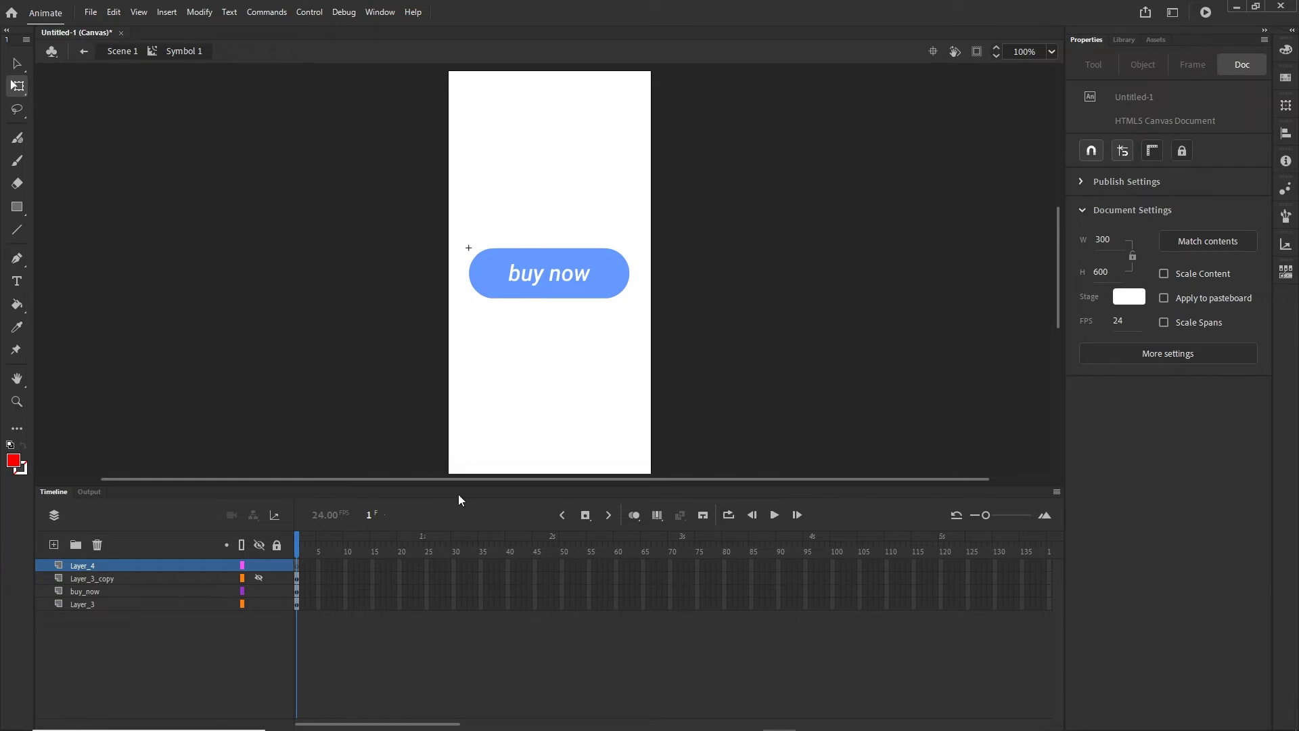
click(17, 207)
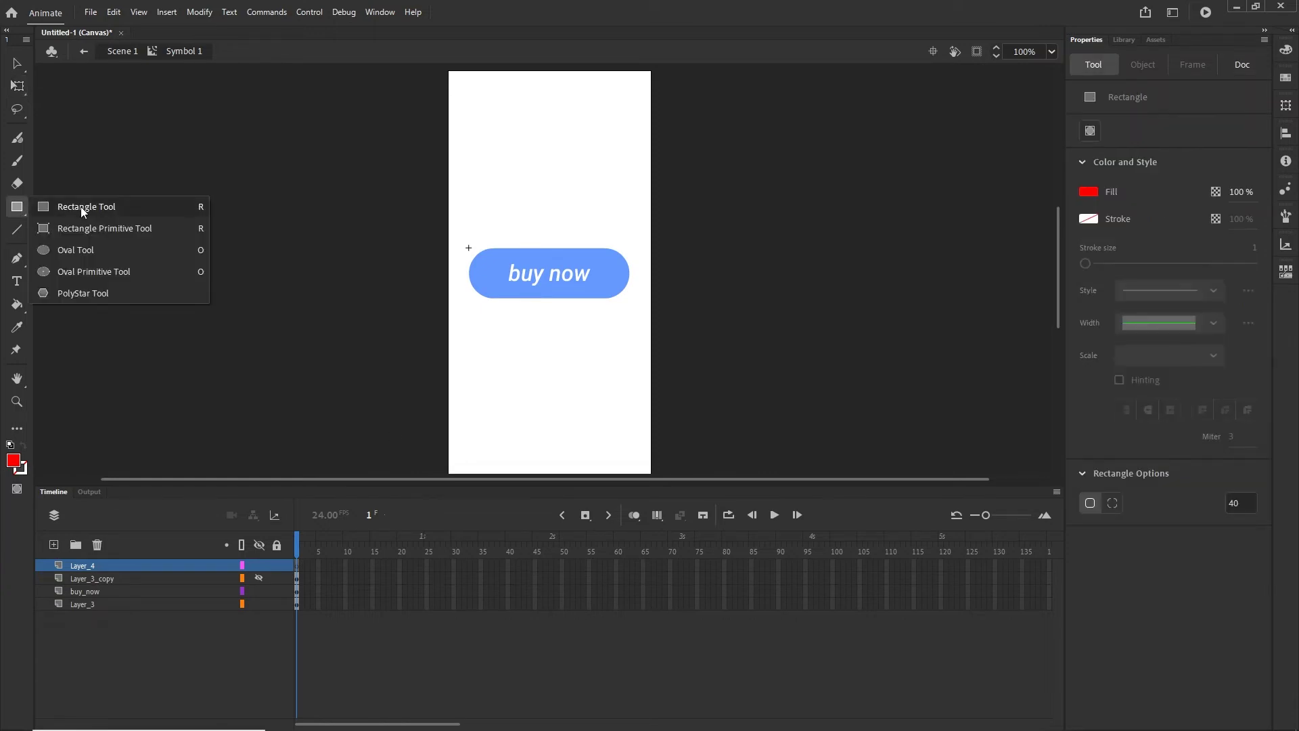
click(80, 205)
click(1088, 194)
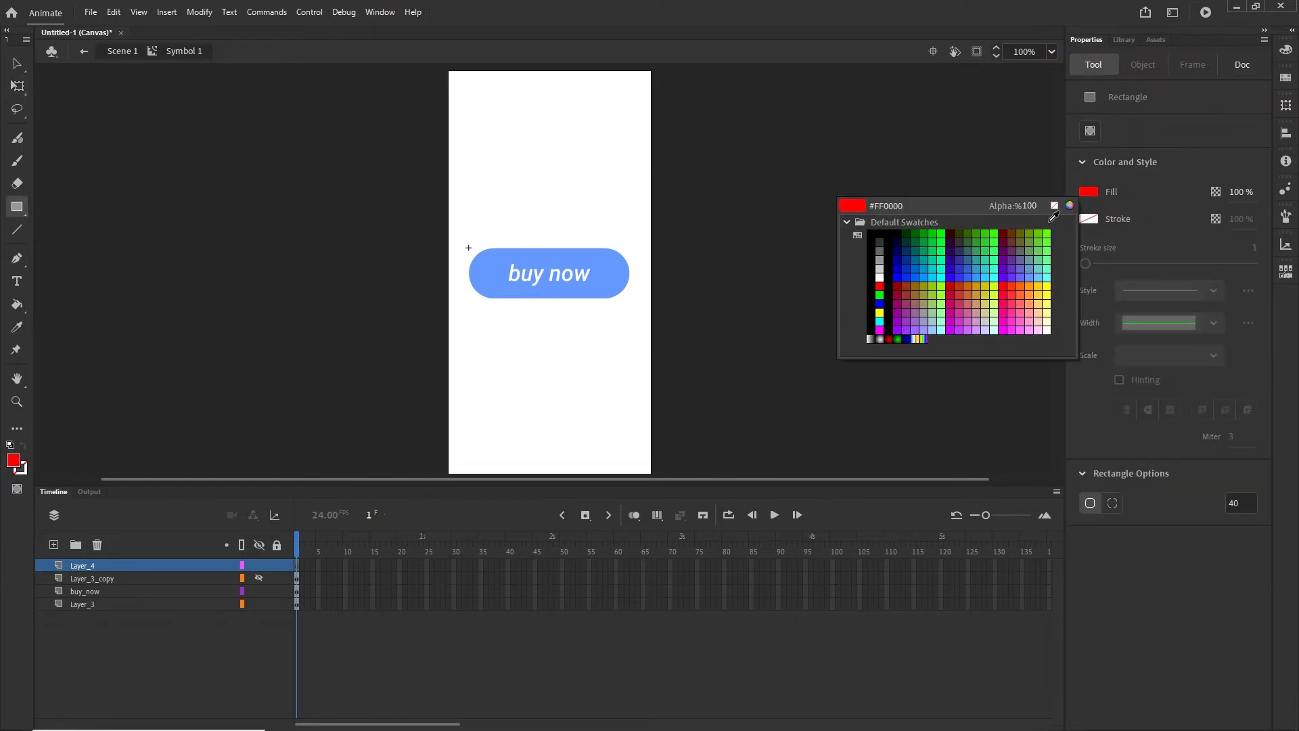
click(880, 278)
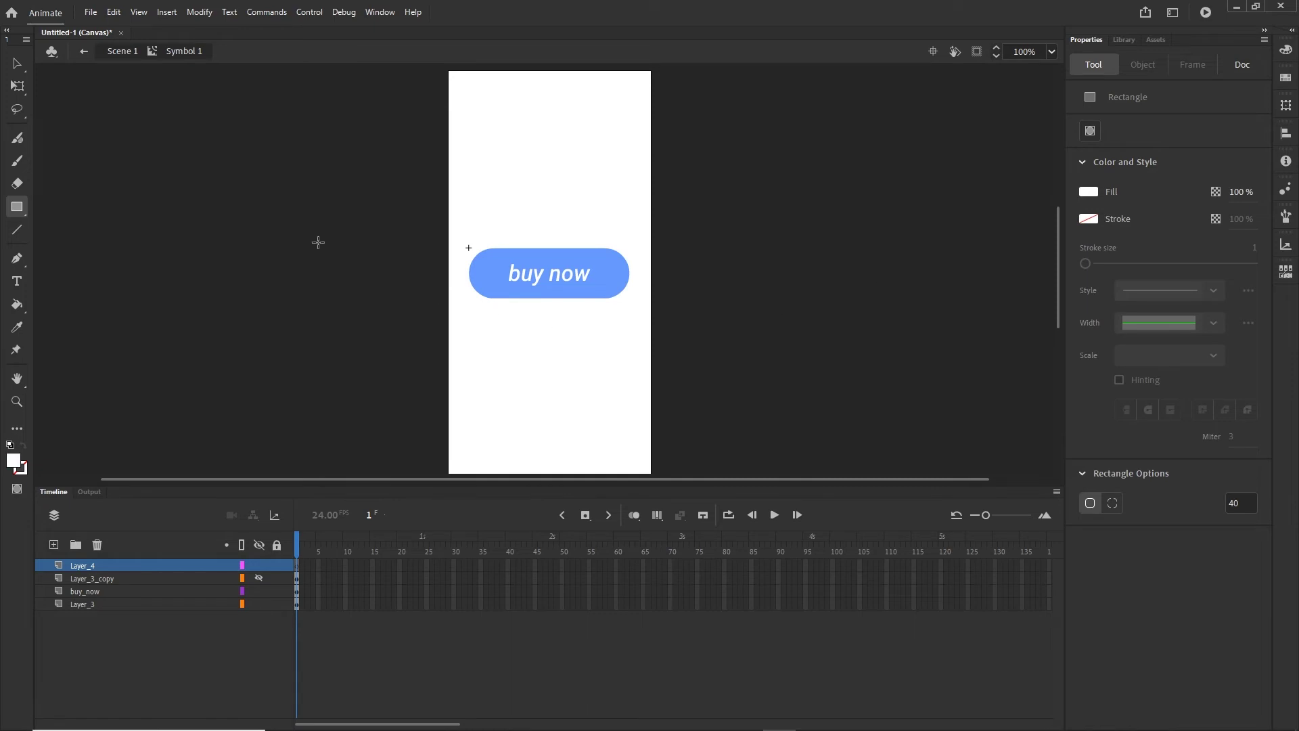
mouse_move(295, 174)
mouse_down()
mouse_move(351, 293)
mouse_move(334, 404)
mouse_up()
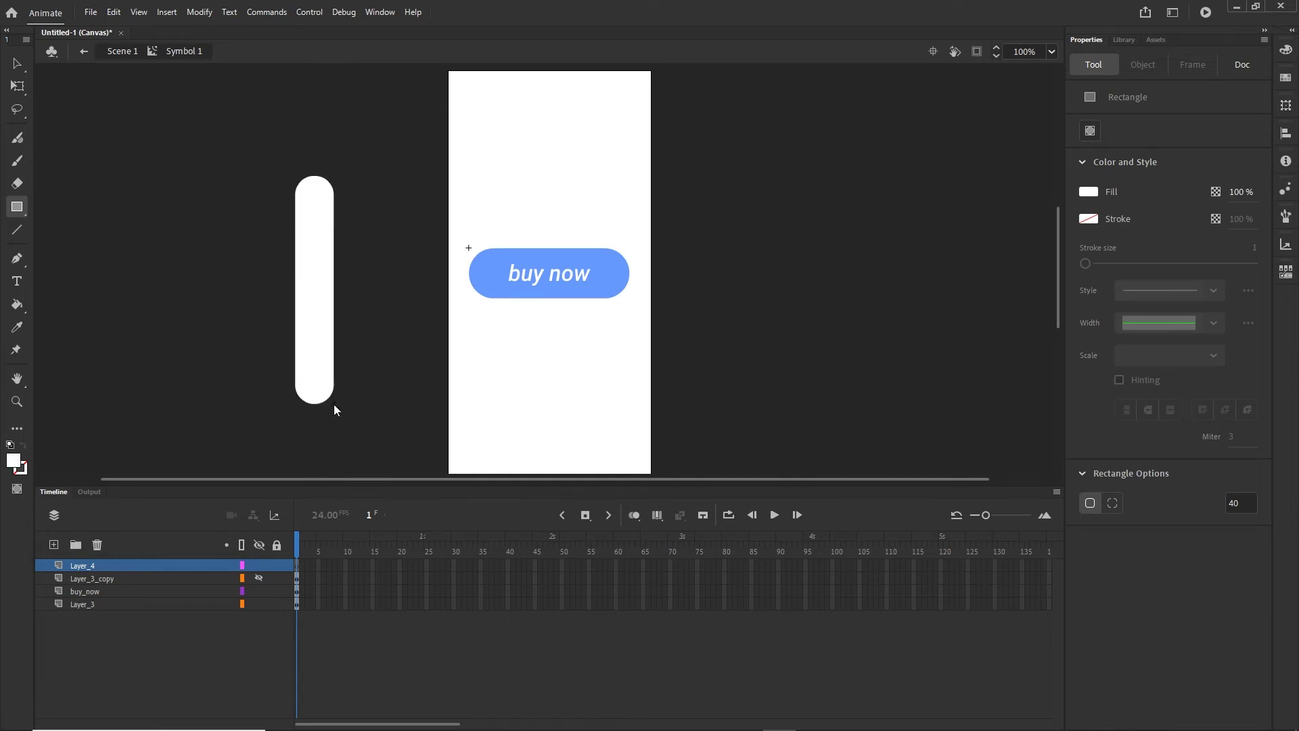
Step: Convert the white rounded bar into a Movie Clip symbol named Symbol 3
click(17, 63)
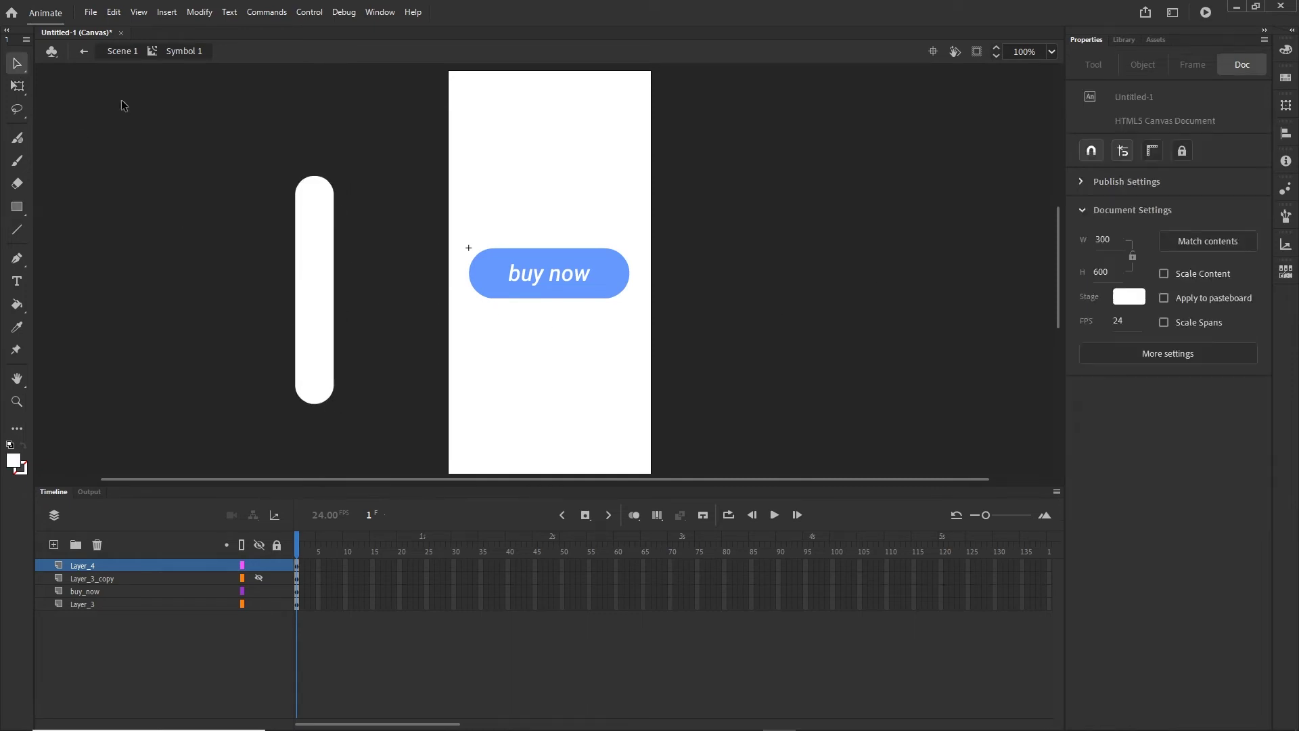
click(326, 270)
key(F8)
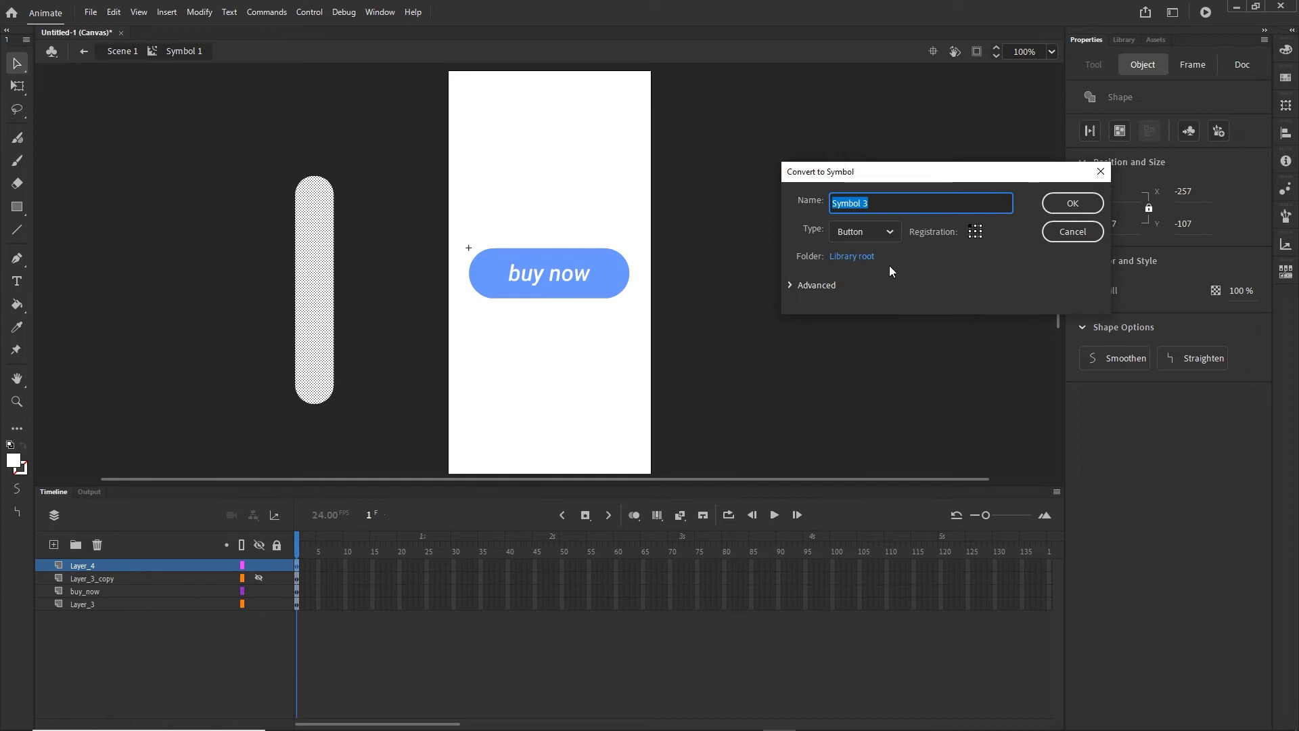
click(890, 236)
click(865, 253)
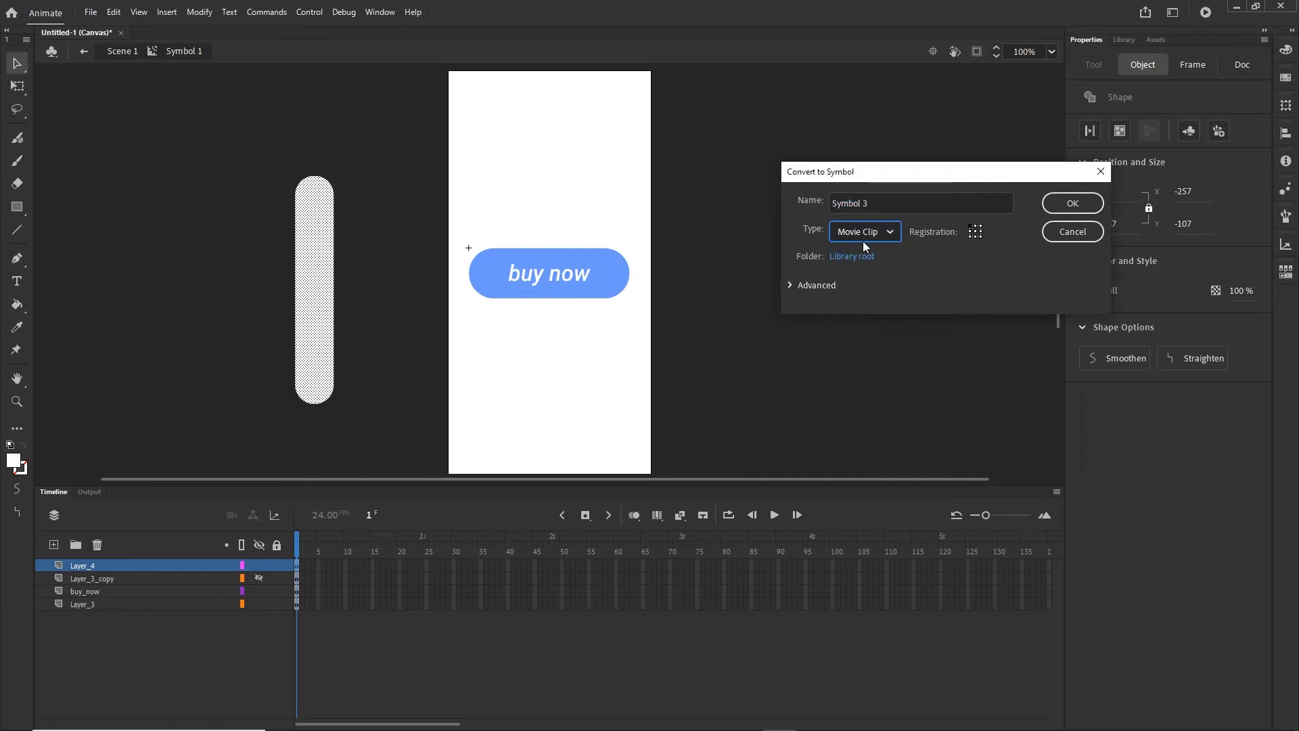
click(1073, 203)
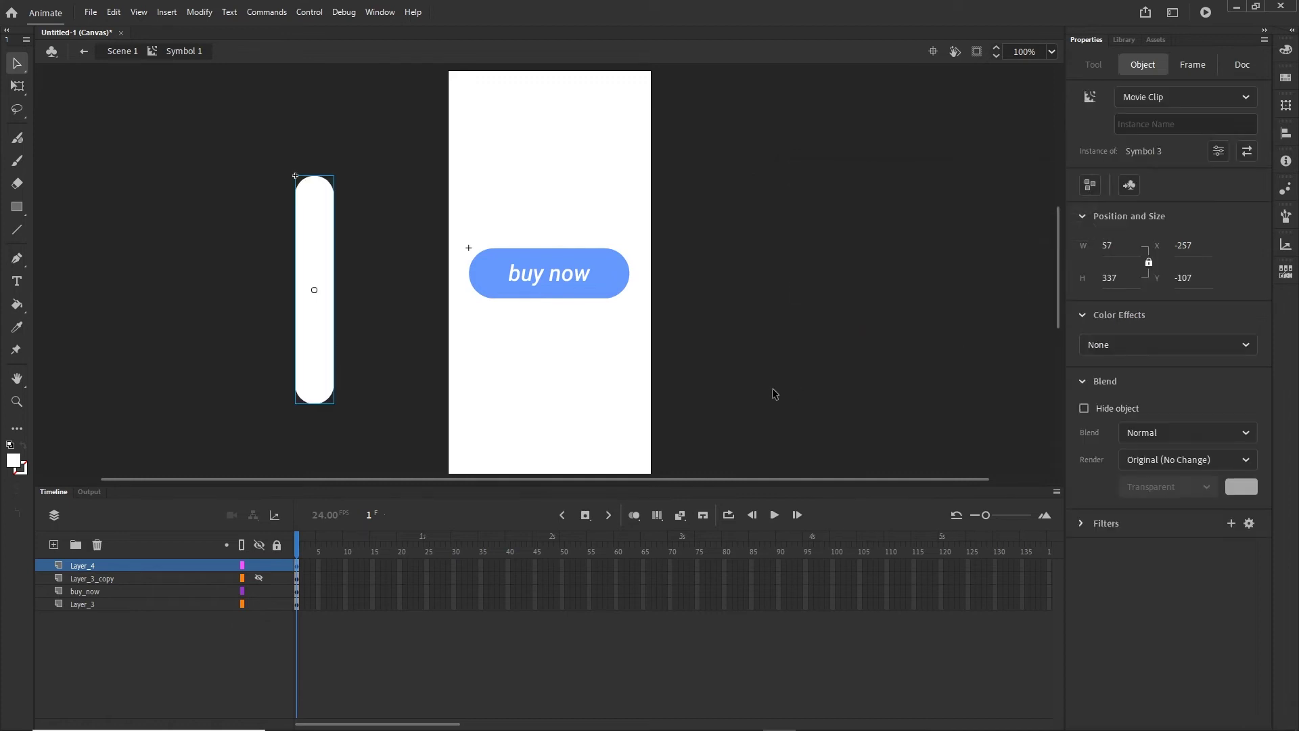
Step: Apply a Blur filter to the white bar with Blur X and Blur Y set to 99
click(774, 388)
click(325, 318)
click(1232, 525)
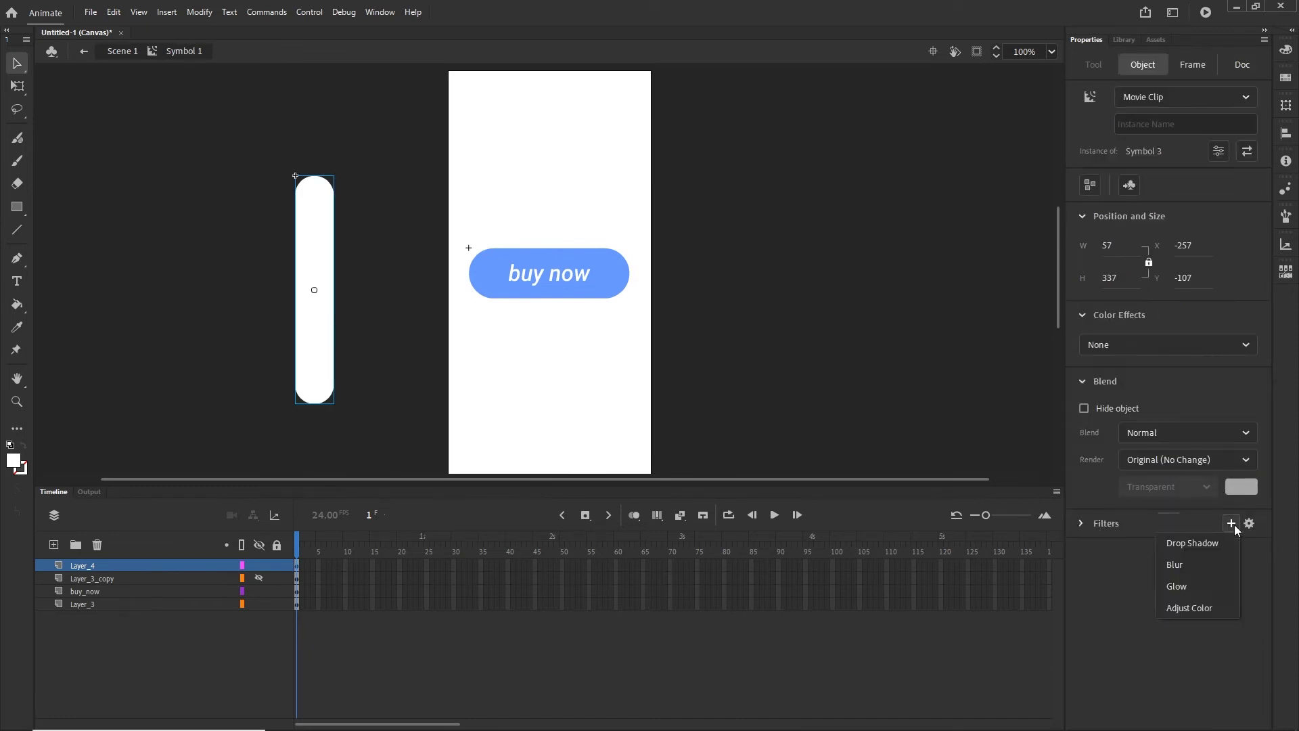
click(1178, 566)
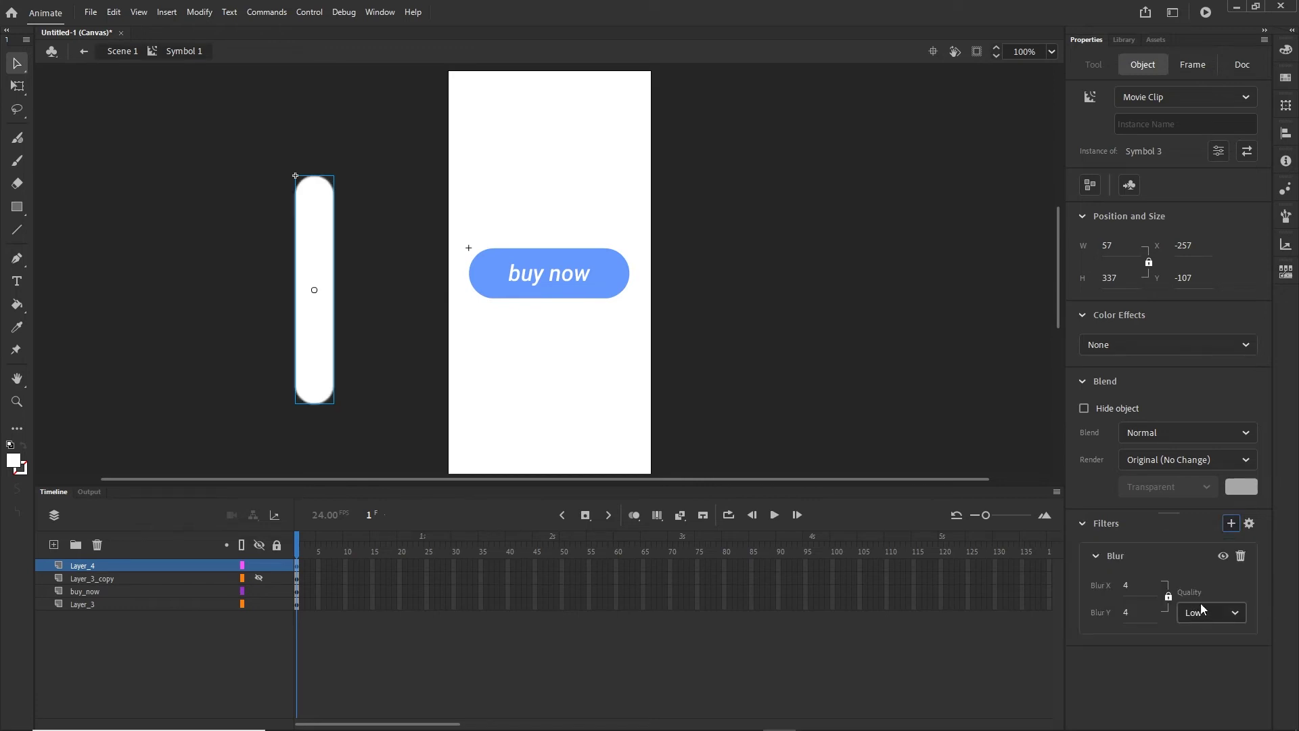
drag(1127, 591, 1182, 580)
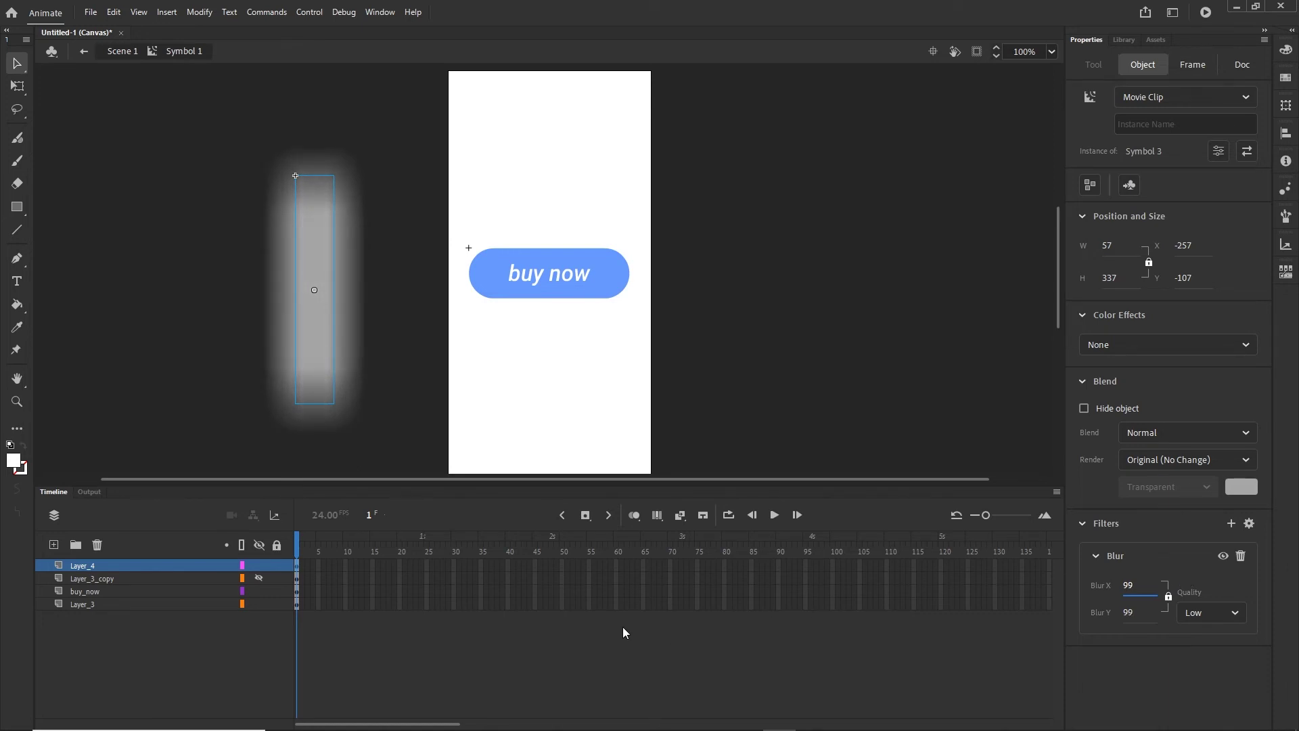
Step: Extend all four layers with frames up to frame 50
click(566, 631)
click(562, 603)
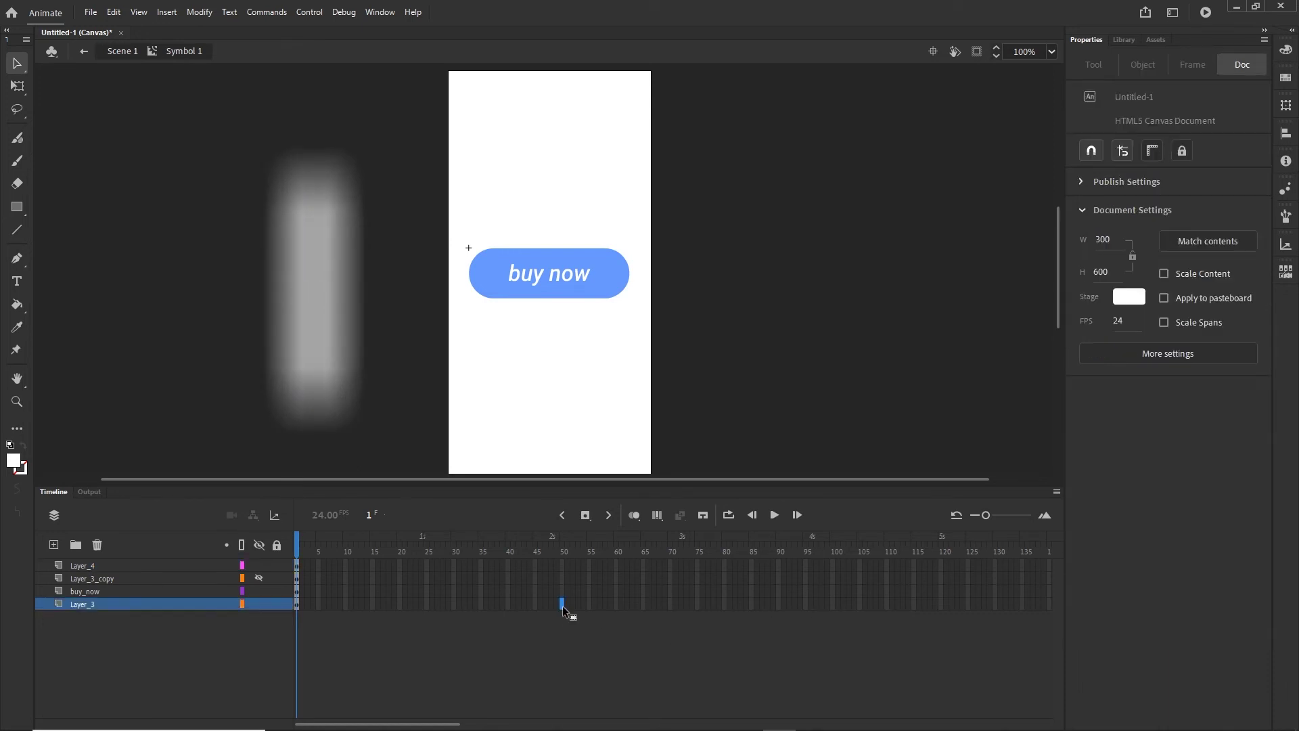
click(563, 563)
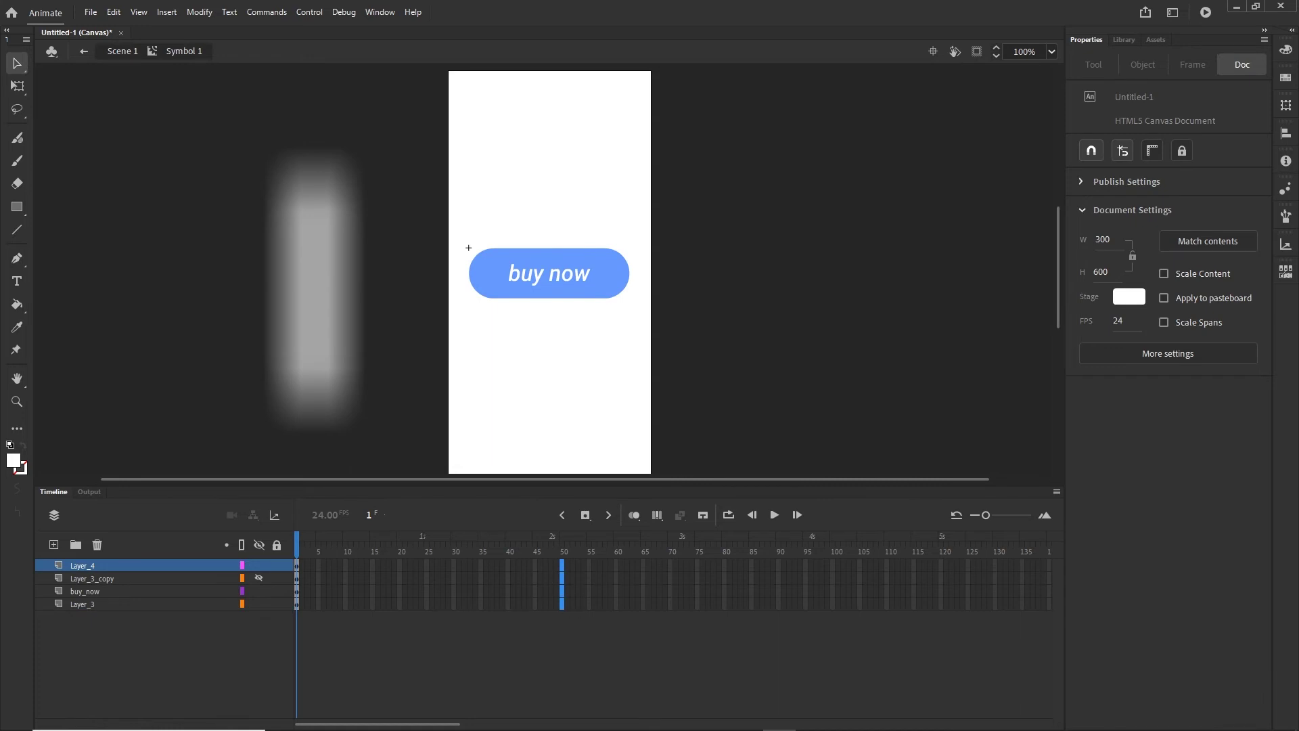
click(563, 603)
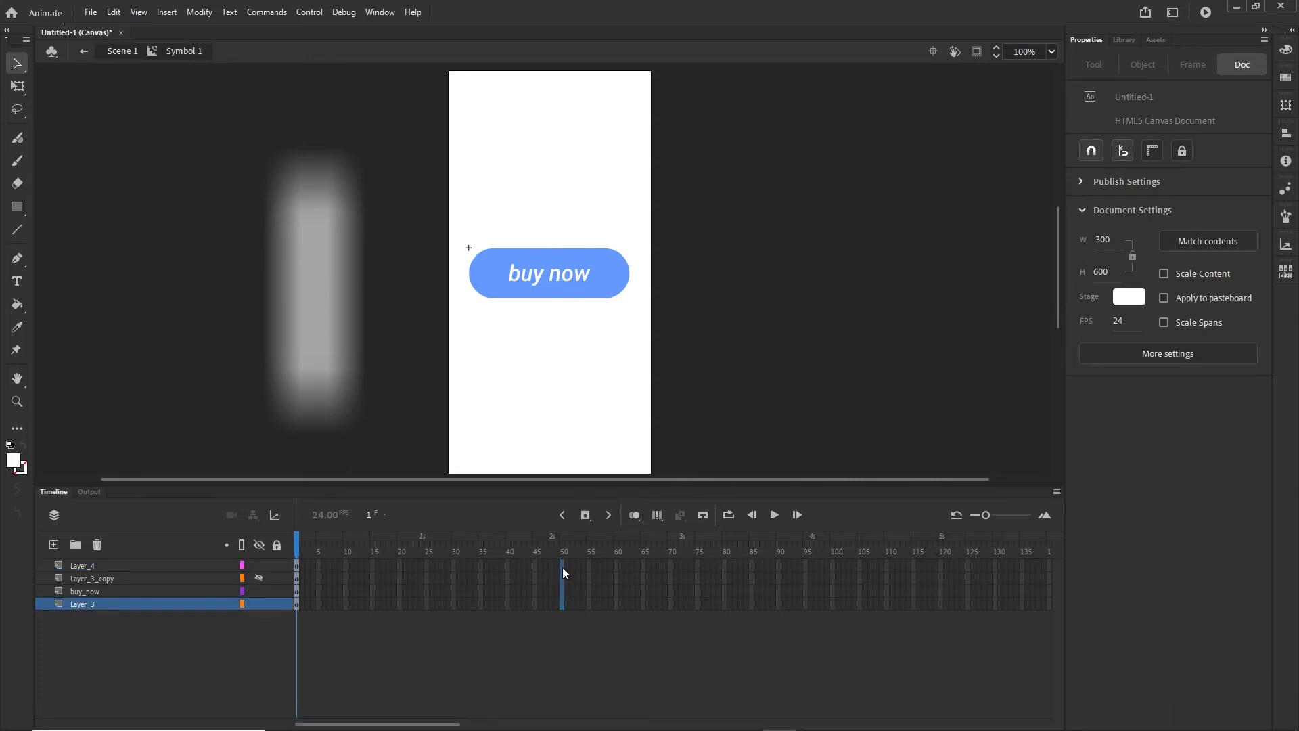
shift+click(562, 567)
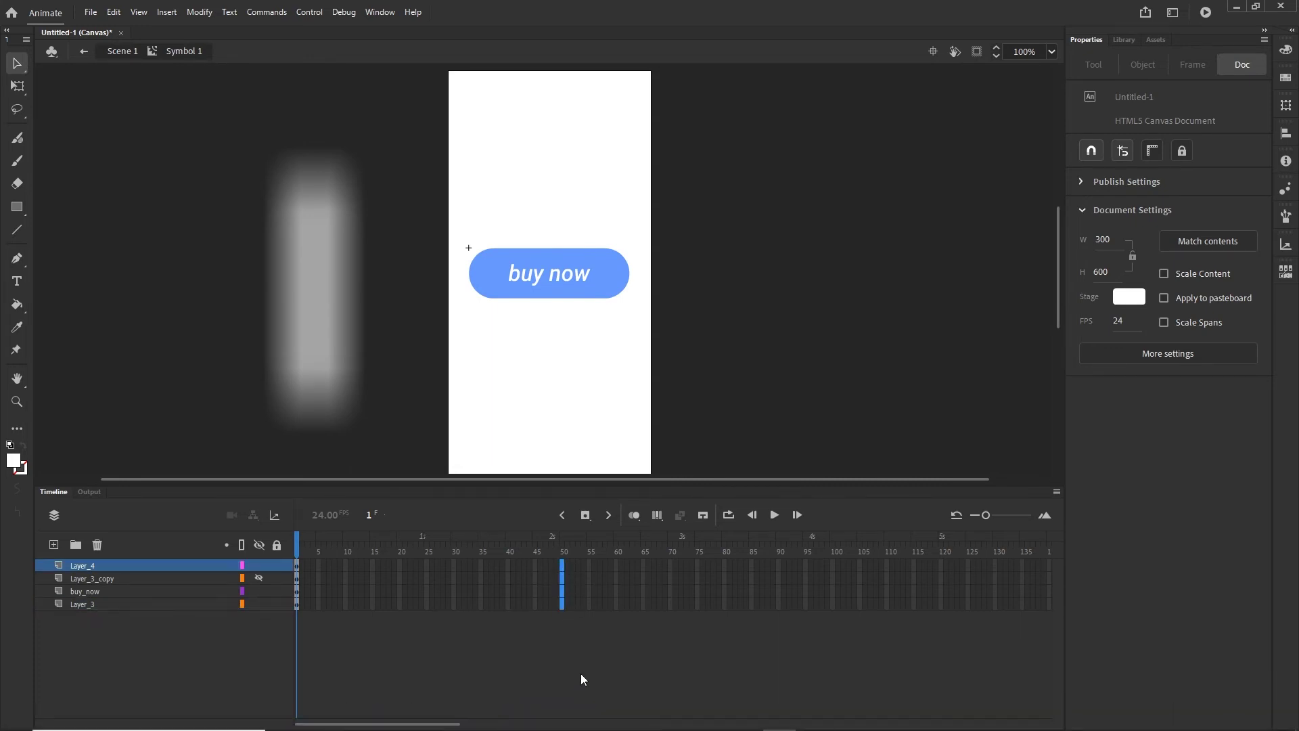
key(F5)
click(630, 630)
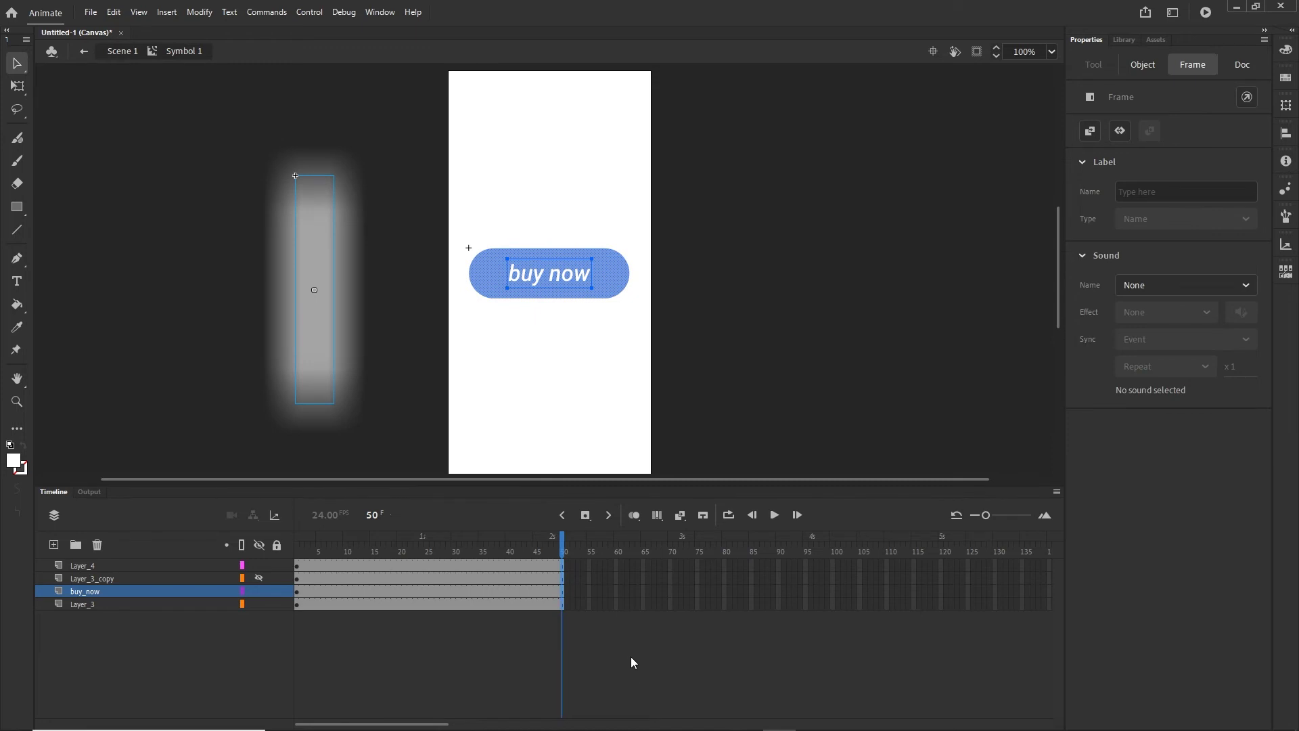
Step: Rename the Layer_4 layer as effect
click(75, 567)
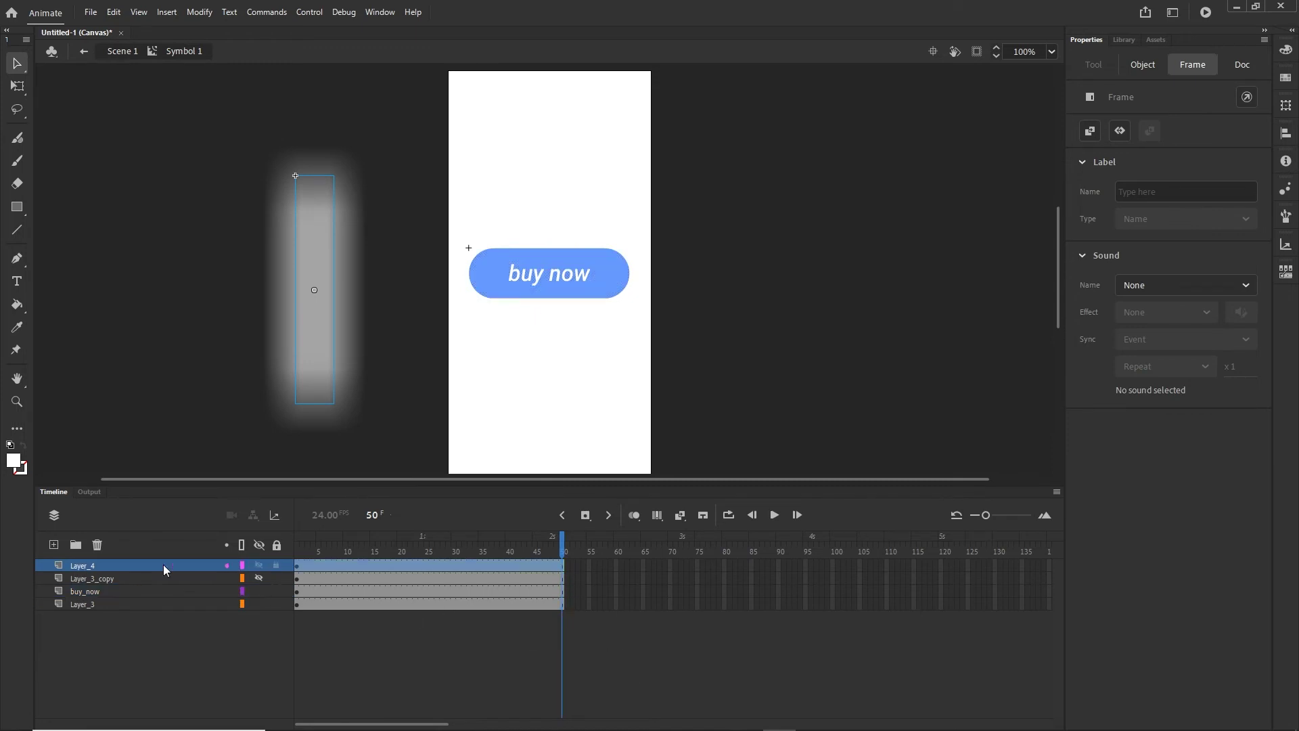
double_click(77, 567)
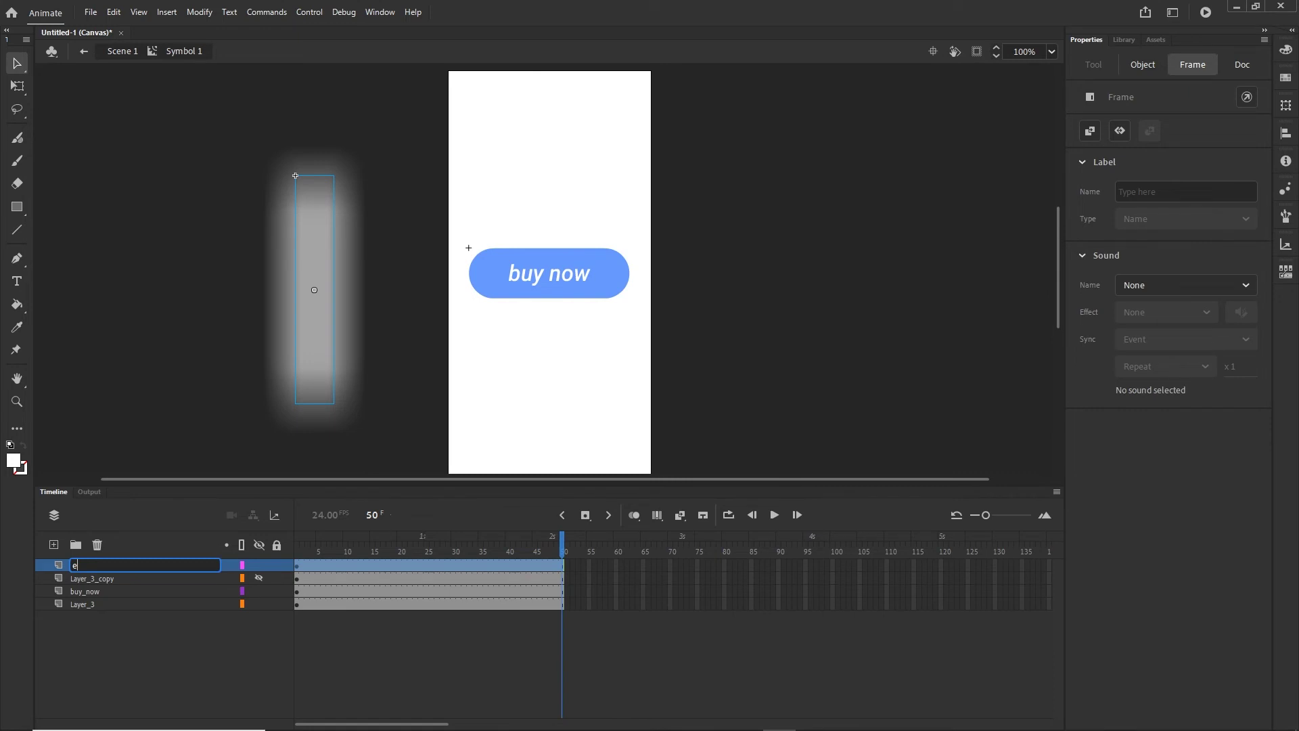
text(effect)
click(203, 687)
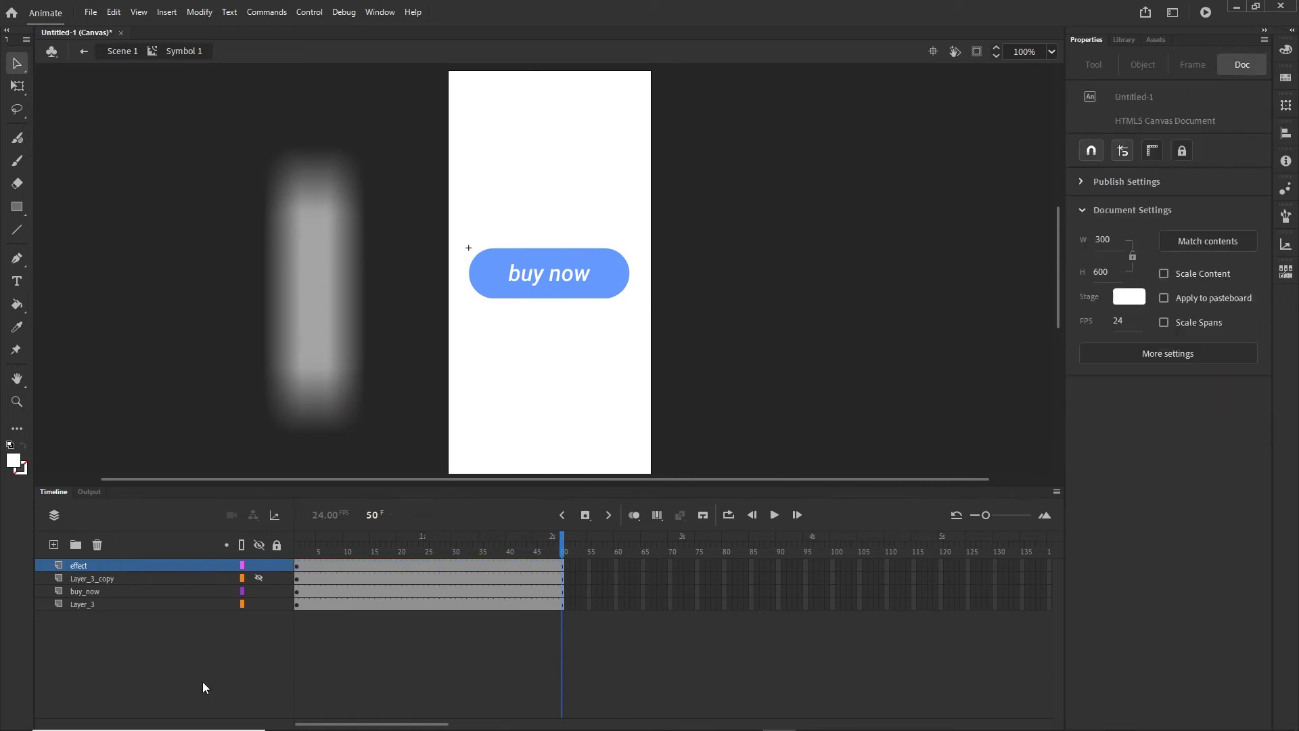
Step: Insert a keyframe at frame 21 on the effect layer
click(347, 565)
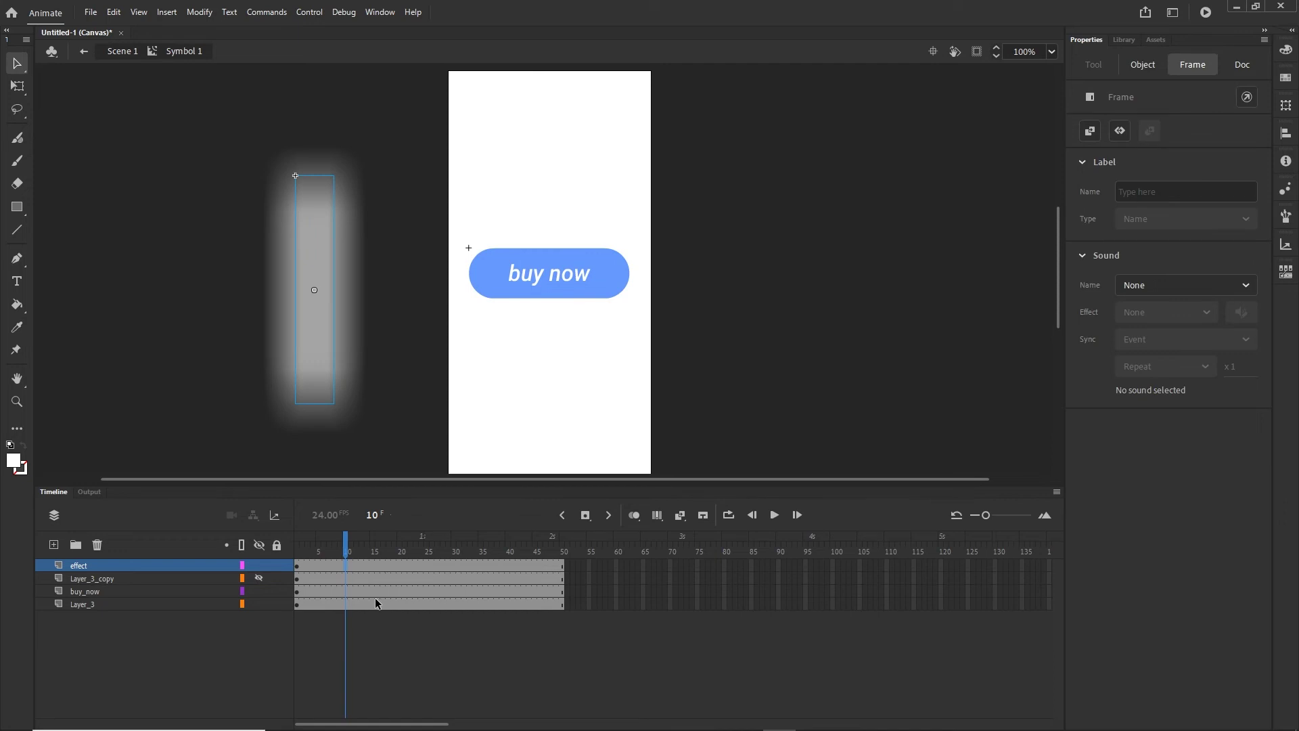
click(403, 565)
key(F6)
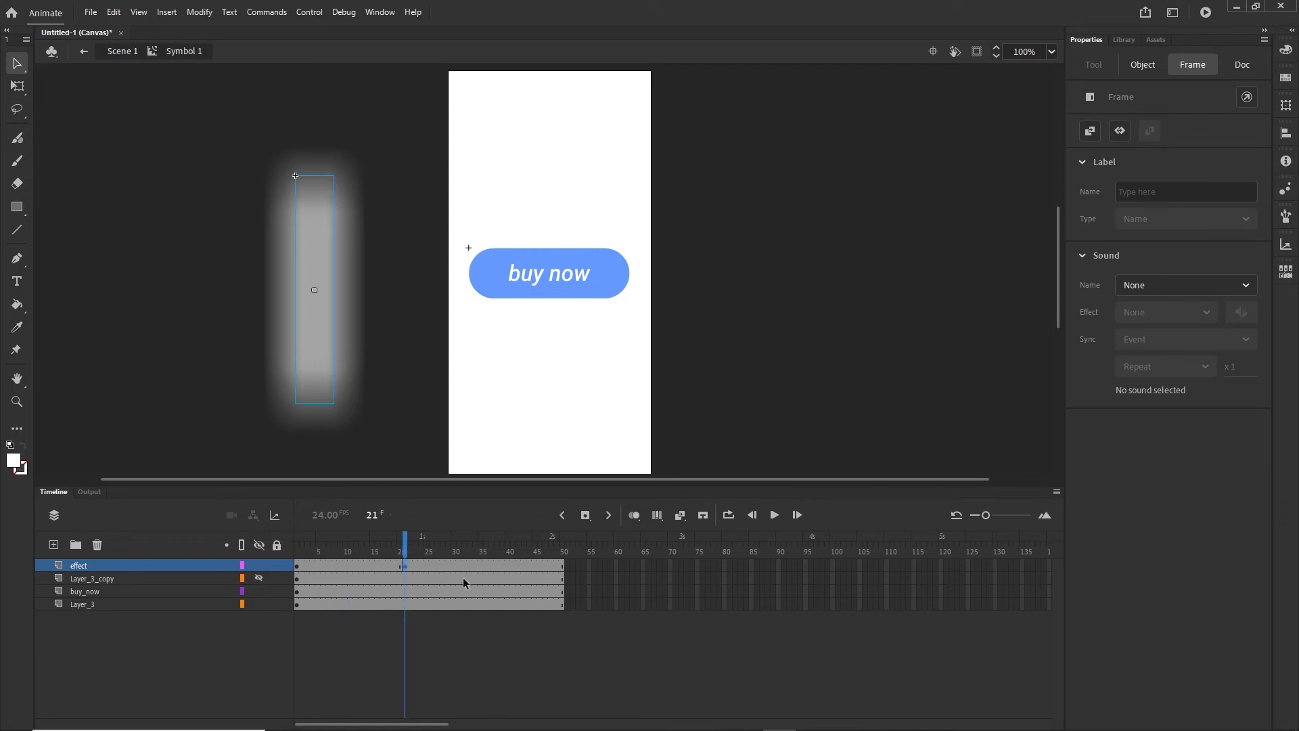
Step: Shift the blurred bar at frame 21 horizontally across the button until it lies just beyond the stage's right edge
key(shift+Right)
key(shift+Right)
key(shift+Right)
key(shift+Right)
key(shift+Right)
key(shift+Right)
key(shift+Right)
key(shift+Right)
key(shift+Right)
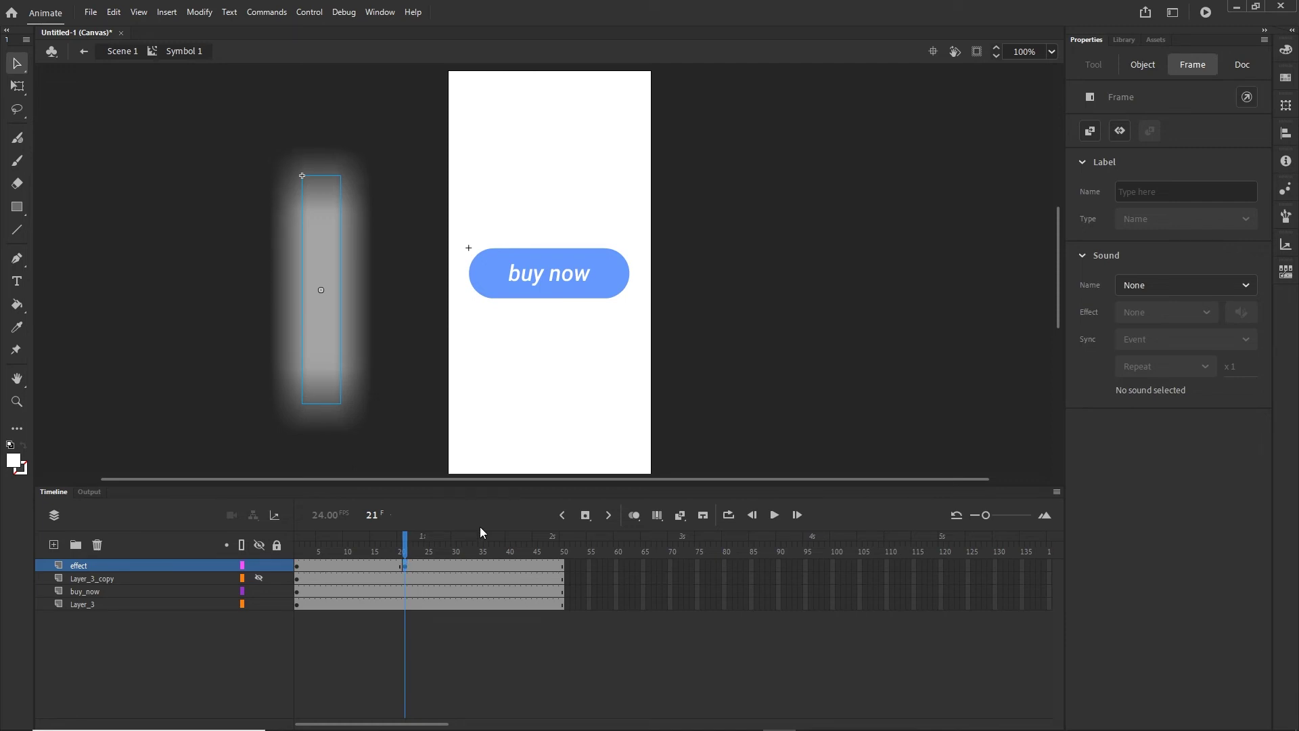
key(shift+Right)
key(shift+Right)
key(shift+Right)
key(shift+Right)
key(shift+Right)
key(shift+Right)
key(shift+Right)
key(shift+Right)
key(shift+Right)
key(shift+Right)
key(shift+Right)
key(shift+Right)
key(shift+Right)
key(shift+Right)
key(shift+Right)
key(shift+Right)
key(shift+Right)
key(shift+Right)
key(shift+Right)
key(shift+Right)
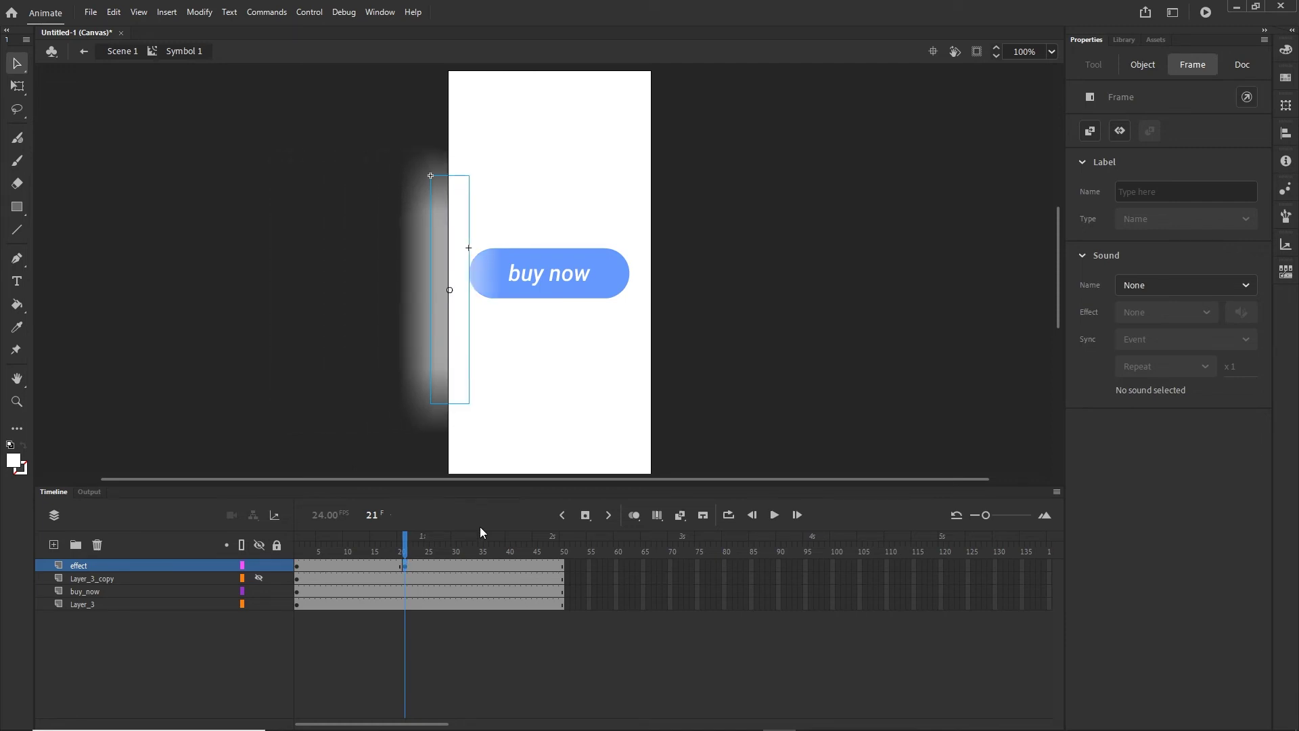
key(shift+Right)
key(shift+Right)
key(shift+Right)
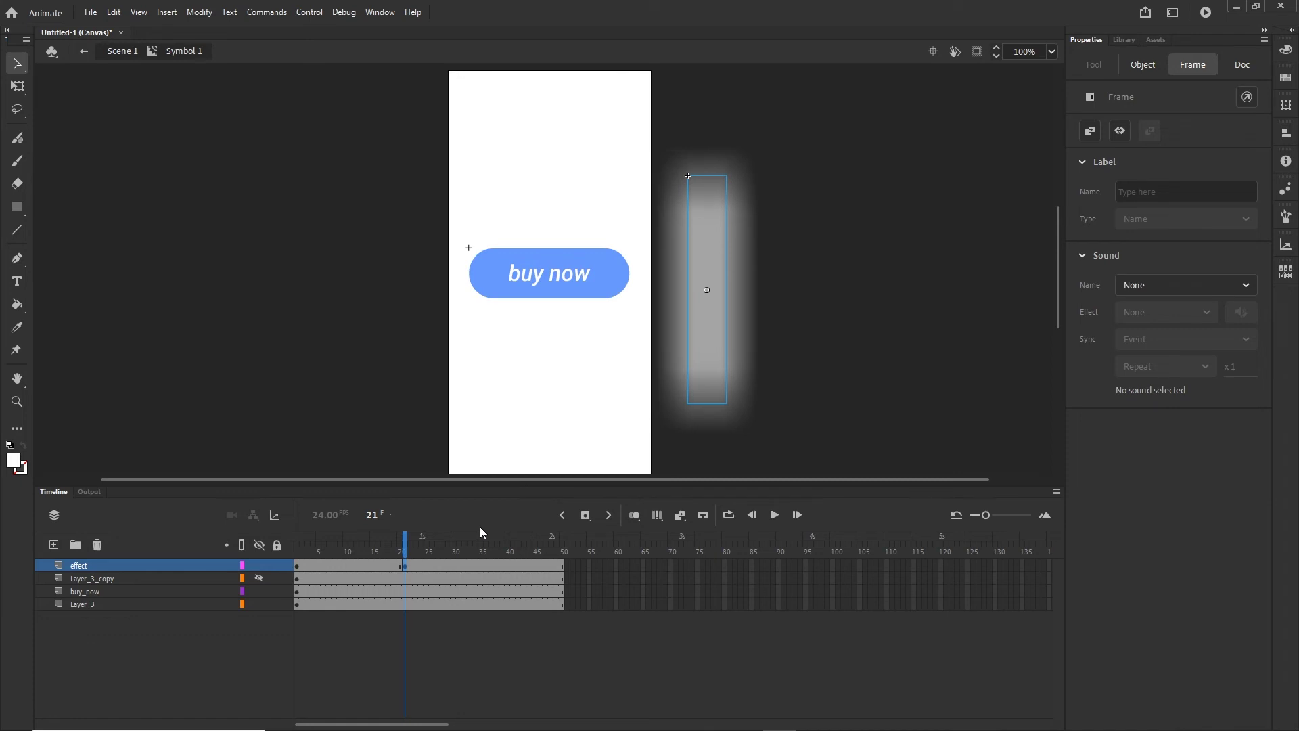
Step: Move the blurred bar at frame 1 of the effect layer right, close to the stage's left edge
click(297, 567)
key(shift+Right)
key(shift+Right)
key(shift+Right)
key(shift+Right)
key(shift+Right)
key(shift+Right)
key(shift+Right)
key(shift+Right)
key(shift+Right)
key(shift+Right)
key(shift+Right)
key(shift+Right)
key(shift+Right)
key(shift+Right)
key(shift+Right)
key(shift+Right)
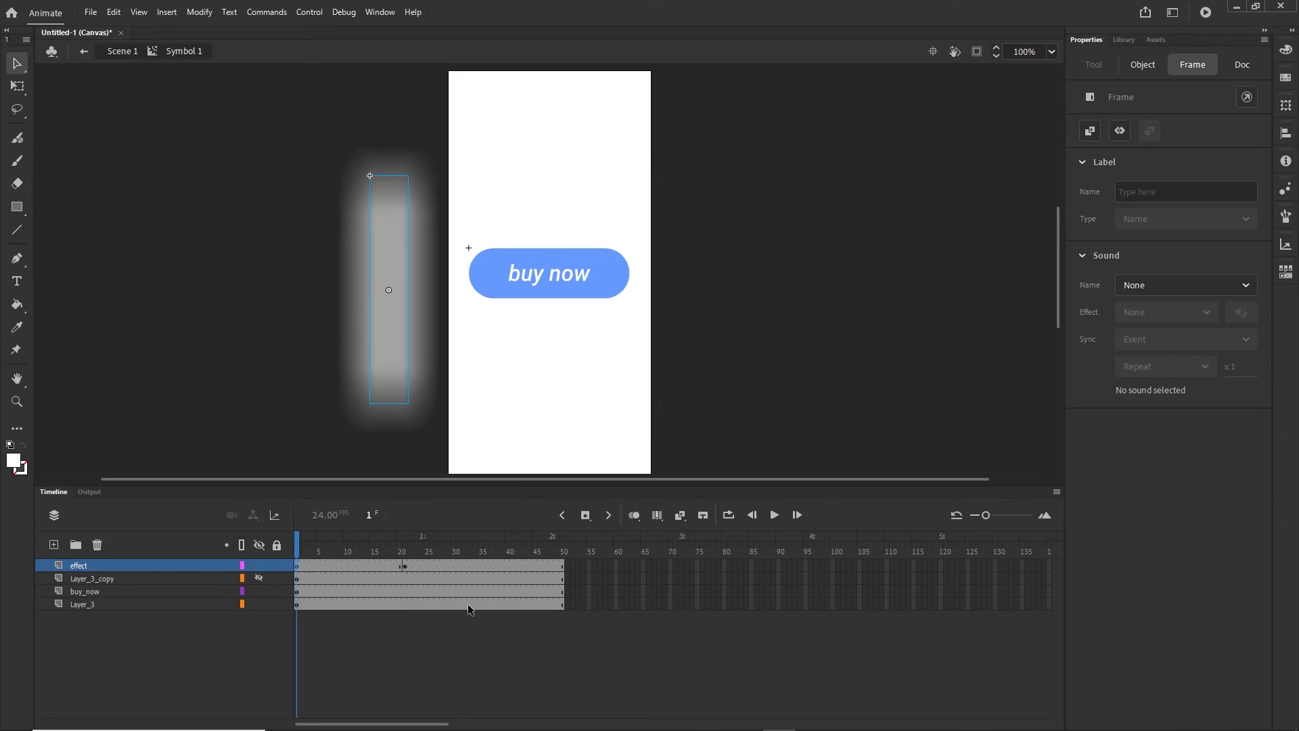
Step: Create a classic tween on the effect layer between the keyframes at frames 1 and 21
click(350, 565)
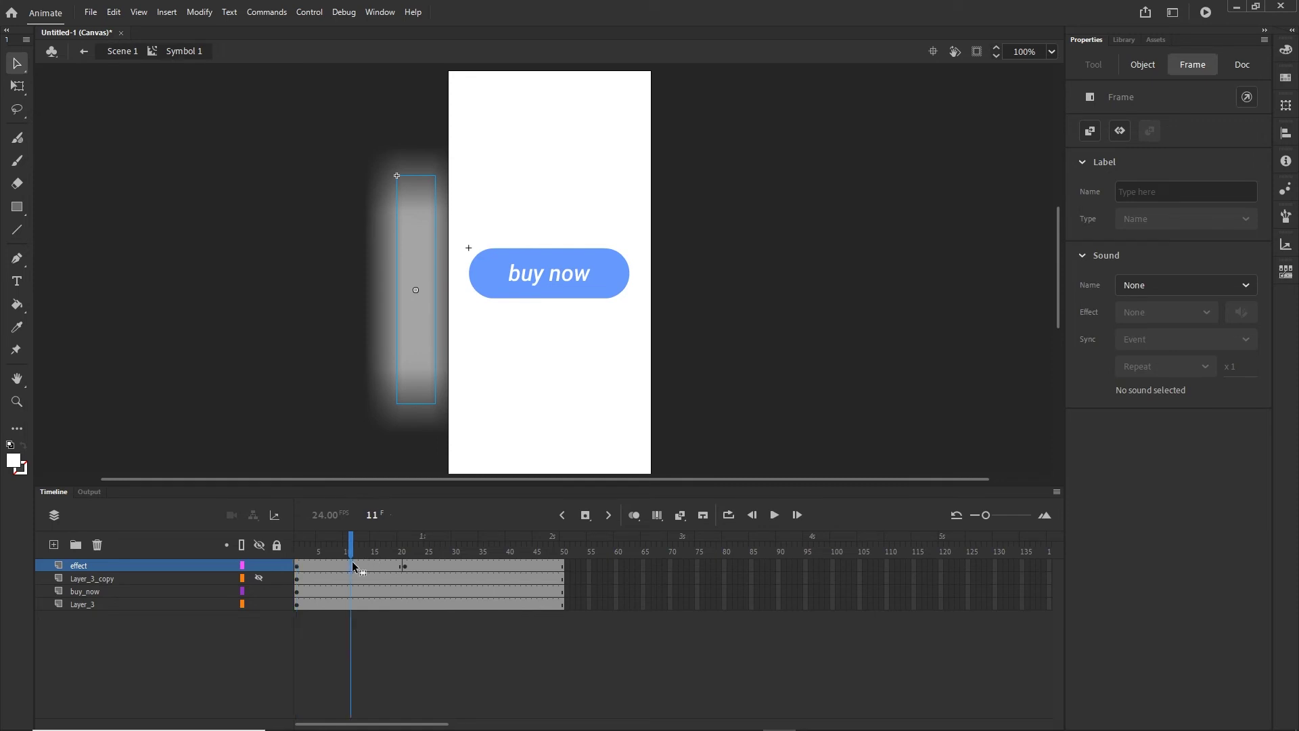
right_click(352, 567)
click(400, 166)
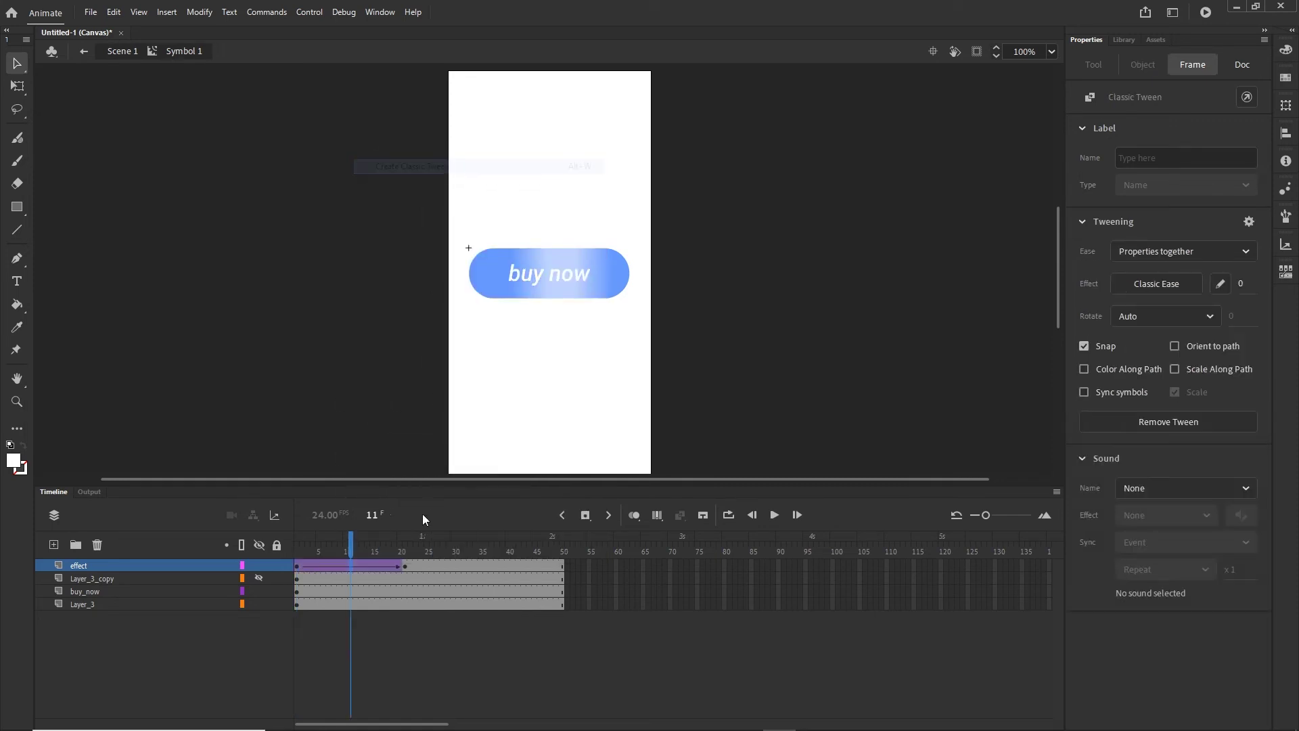
Step: Scrub the first frames of the tween to check how the blurred bar enters over the button
drag(341, 550, 296, 553)
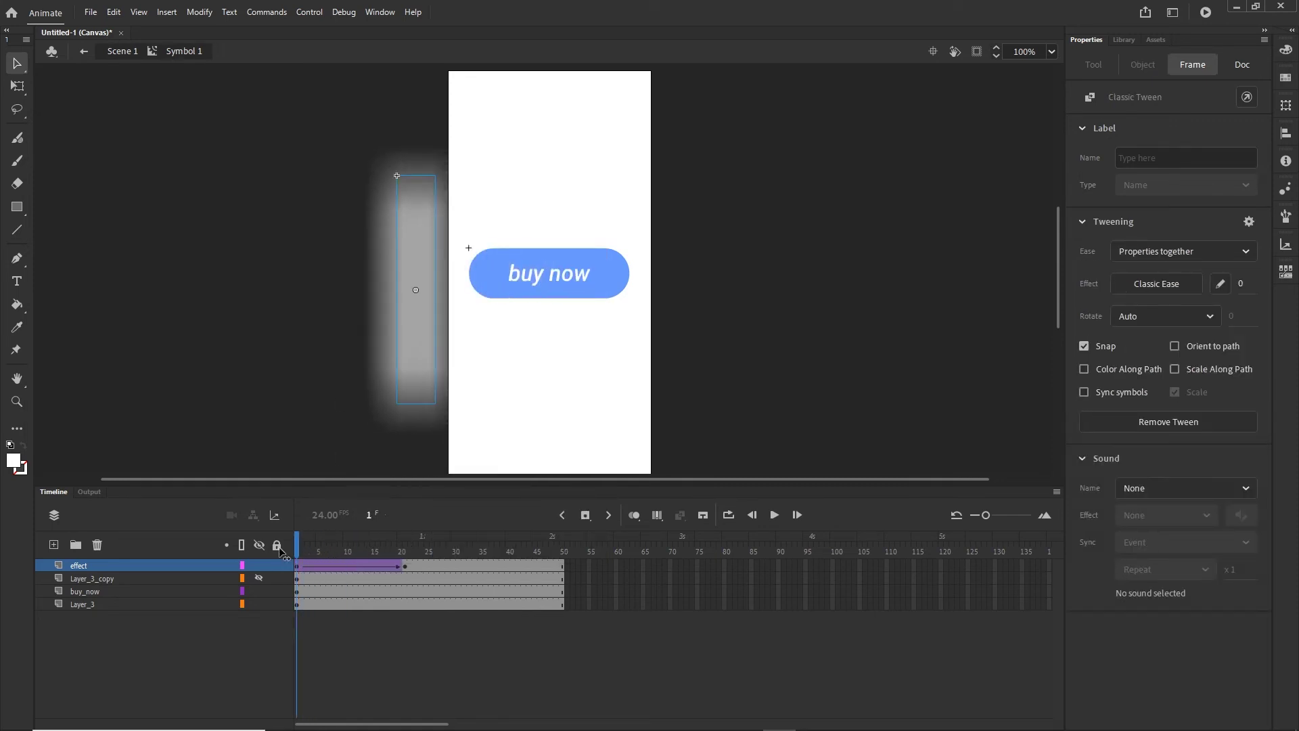
click(439, 237)
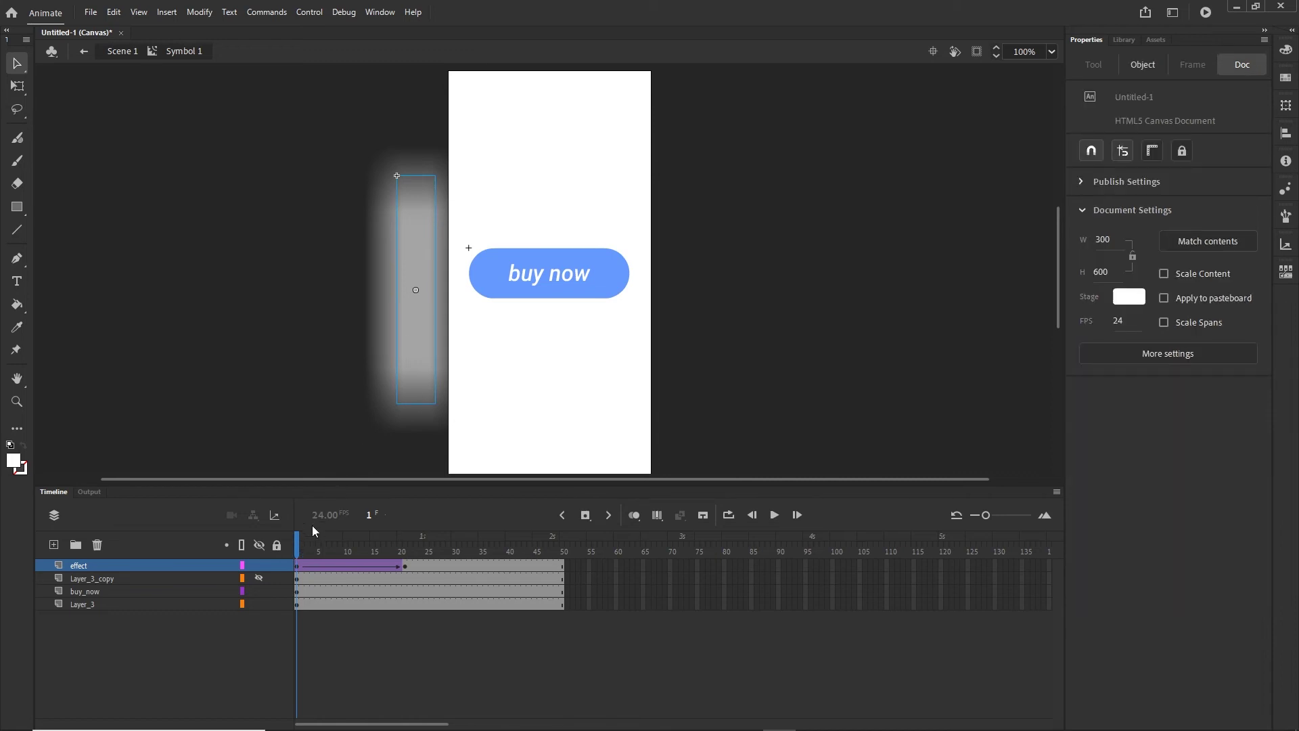
mouse_move(296, 545)
mouse_down()
mouse_move(347, 549)
mouse_move(309, 554)
mouse_up()
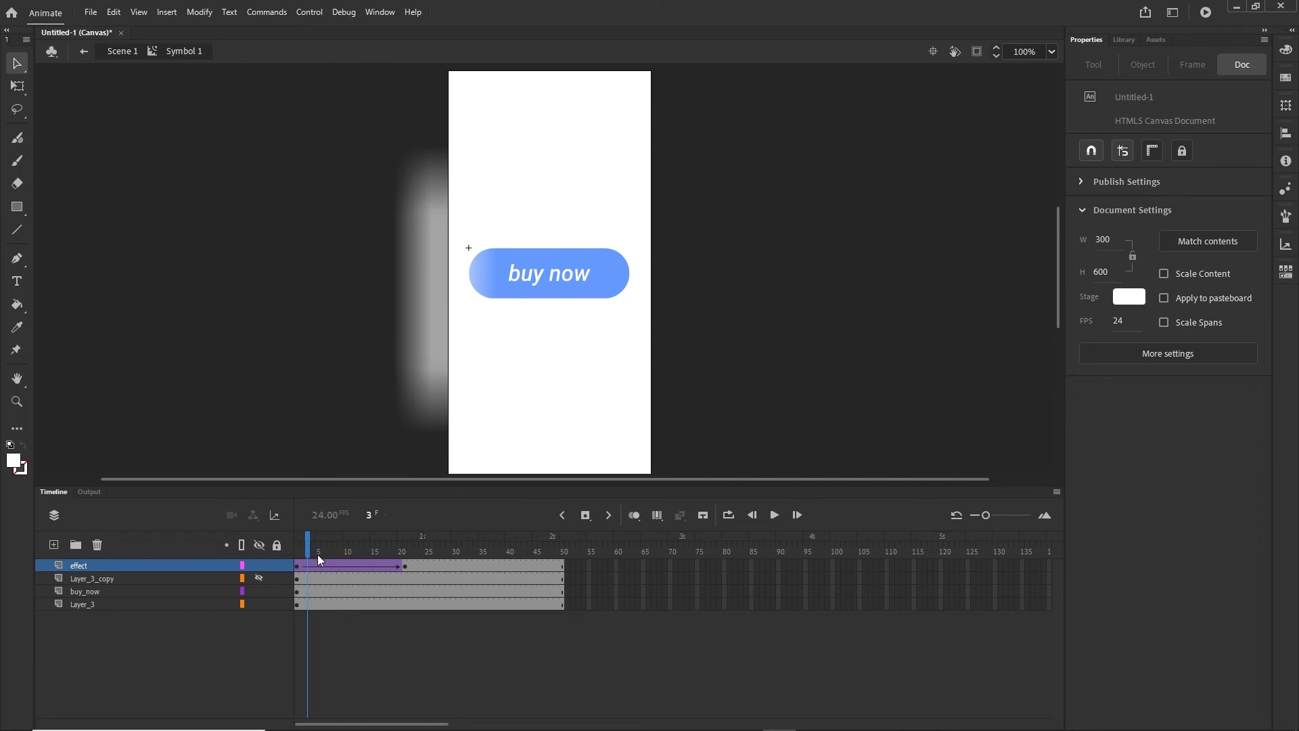
Step: Change the stage colour to a teal green and move to frame 8 to judge the shine against it
click(1129, 298)
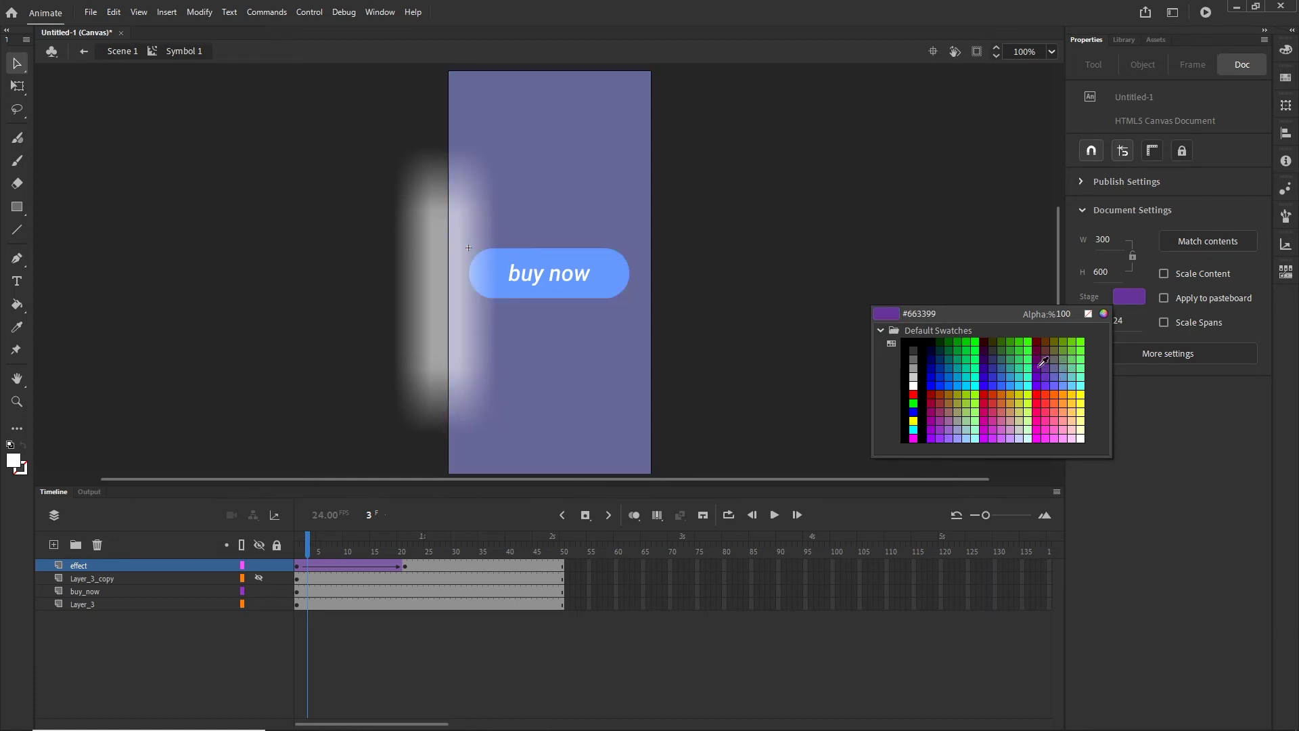
click(972, 362)
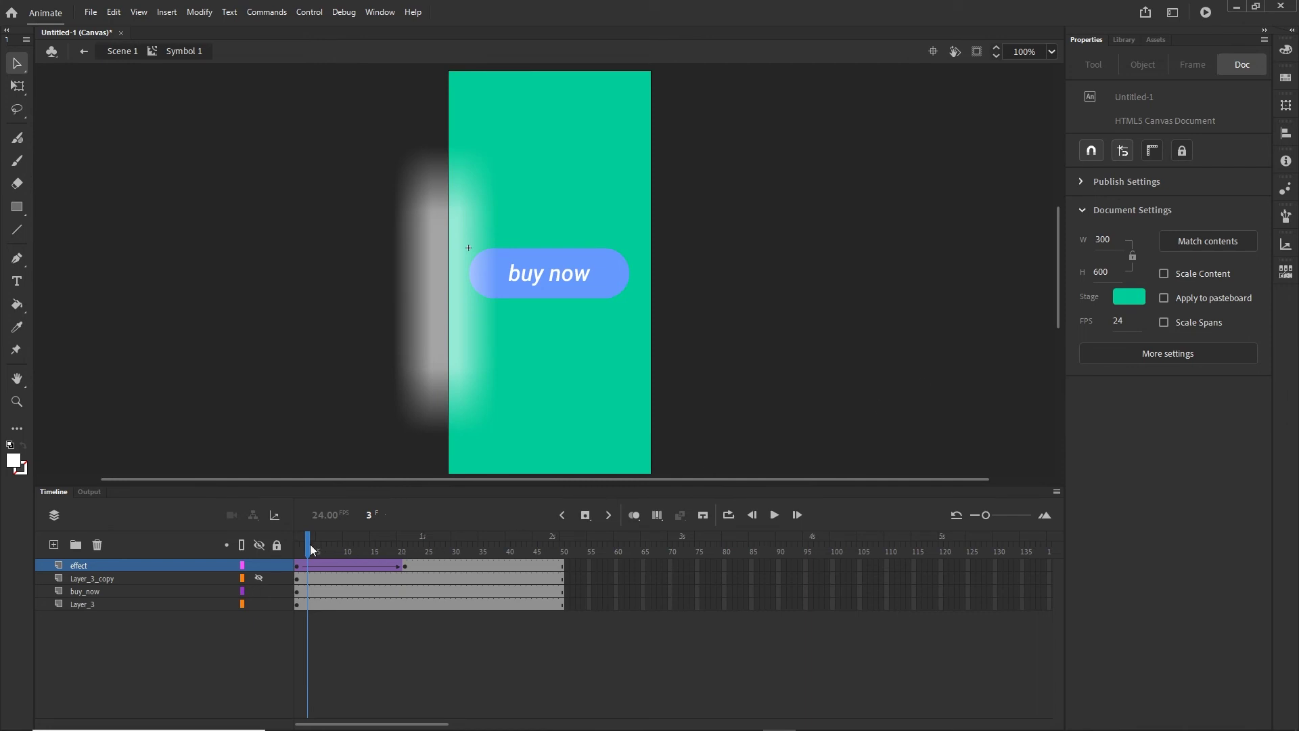
drag(310, 544, 334, 544)
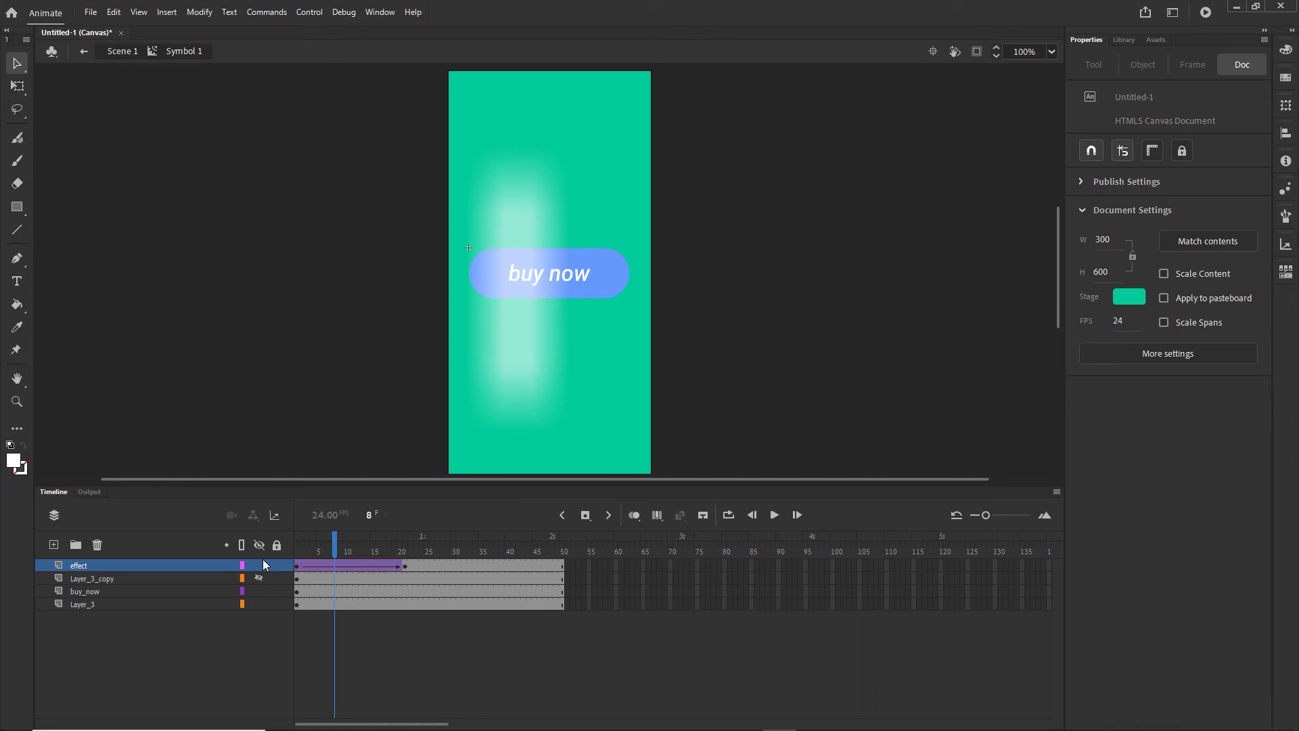
Step: Show Layer_3_copy, move it above the effect layer and turn it into a mask for the shine
click(109, 579)
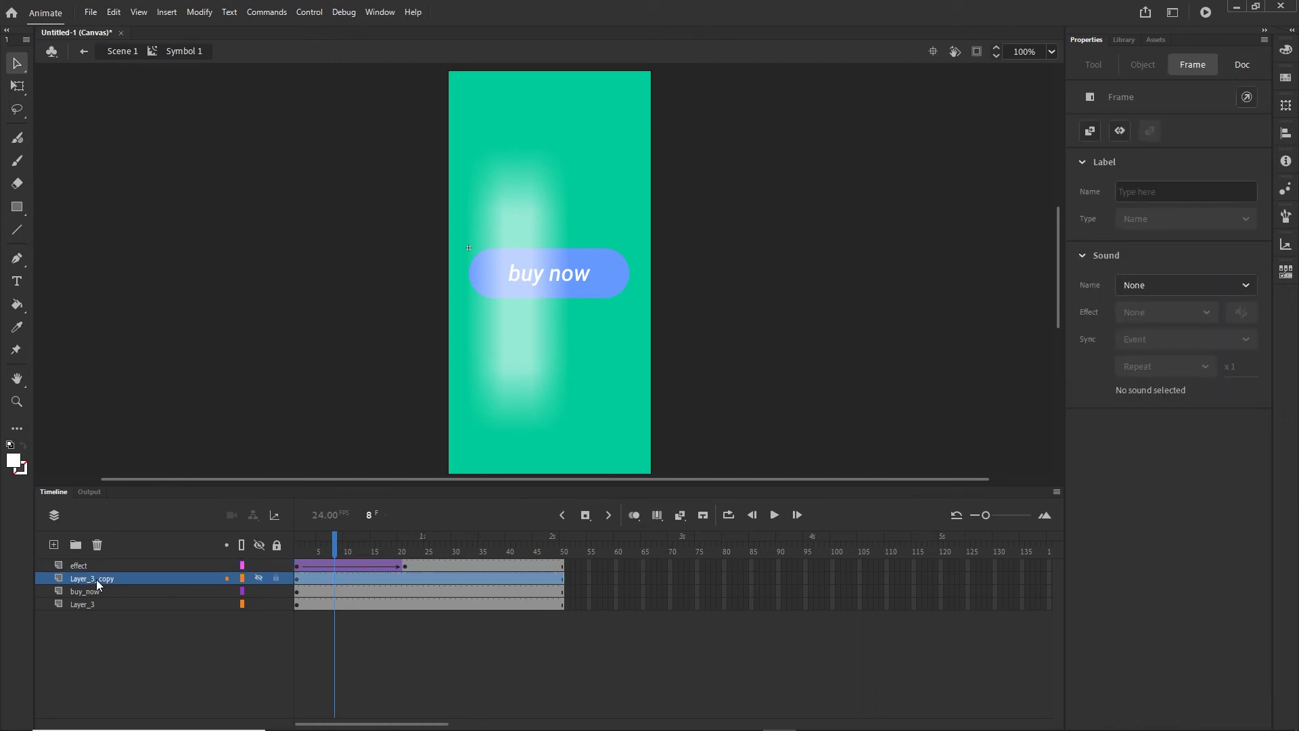
click(258, 578)
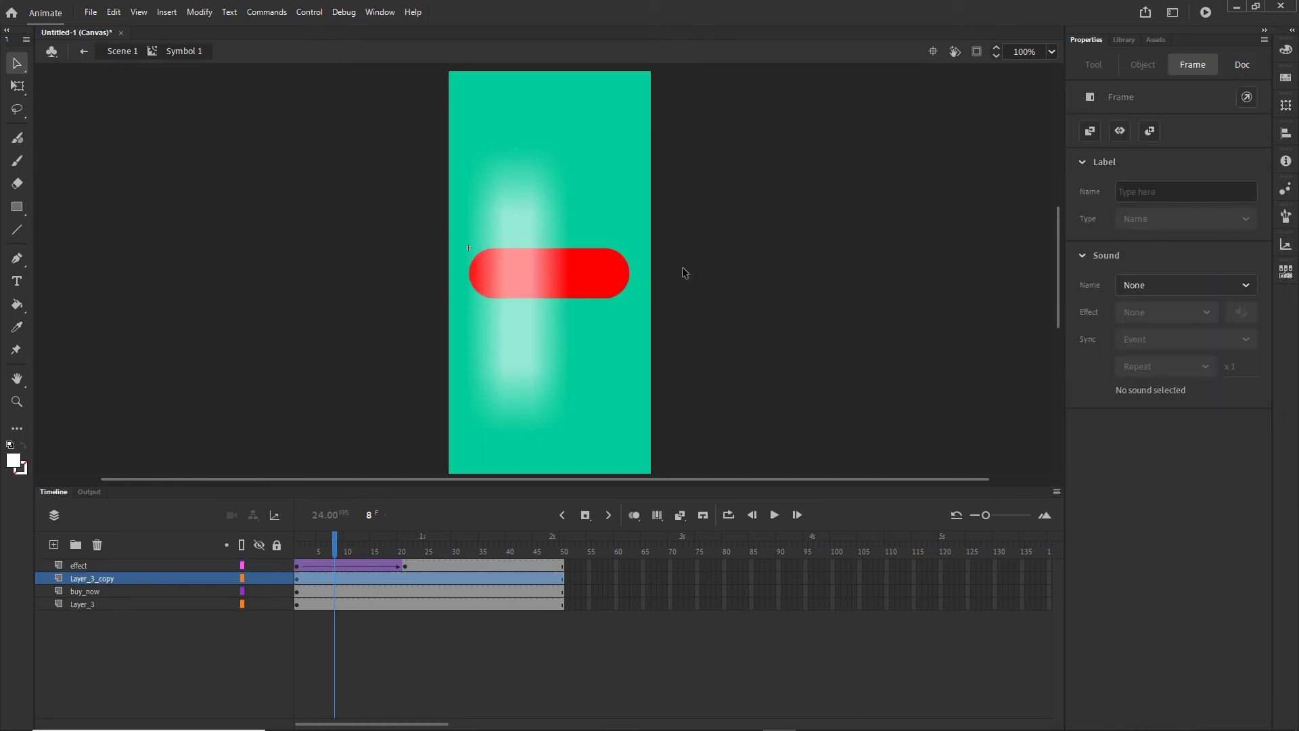
drag(92, 580, 90, 563)
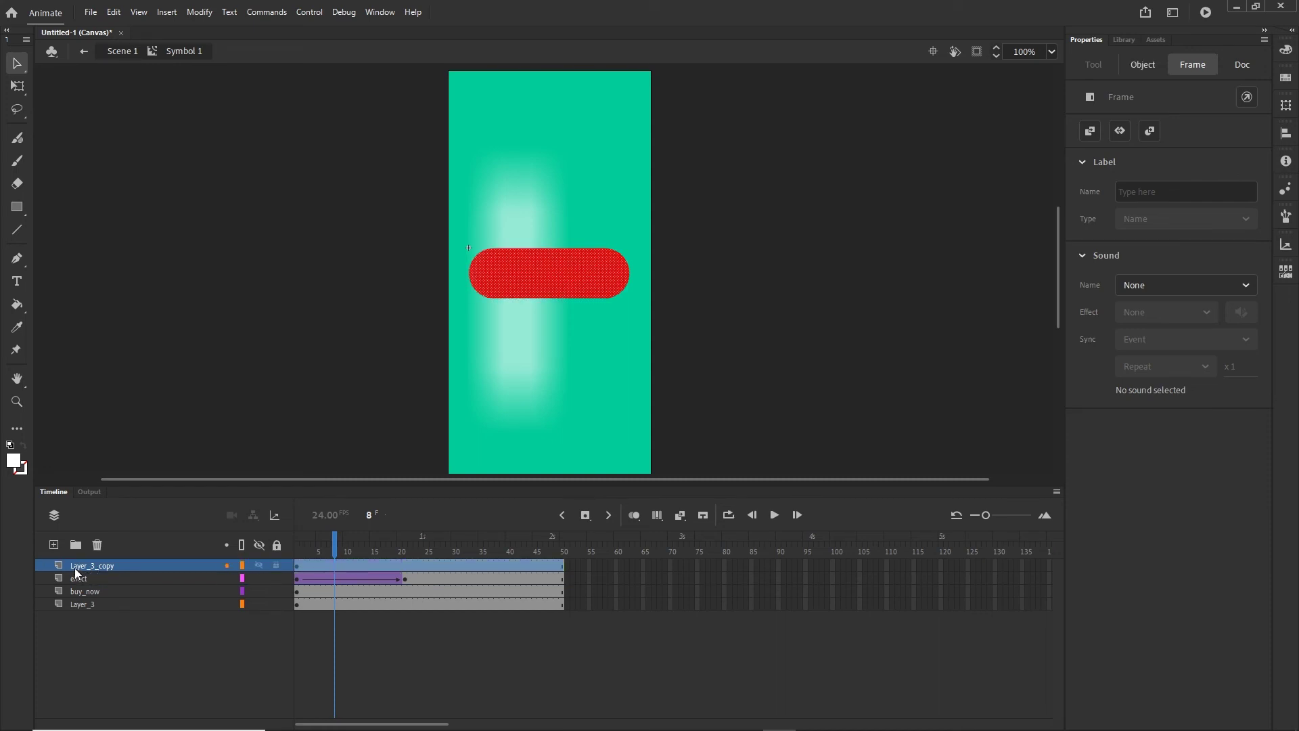
right_click(75, 568)
click(113, 424)
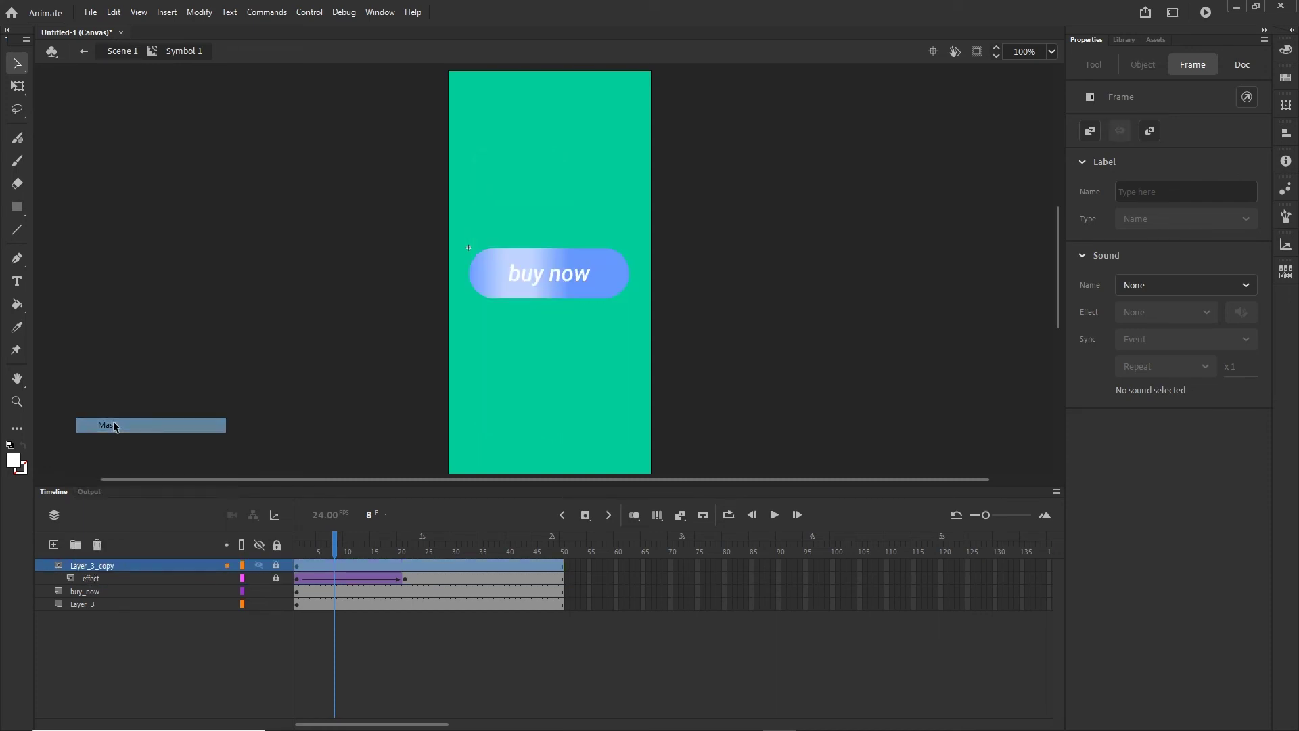
click(184, 651)
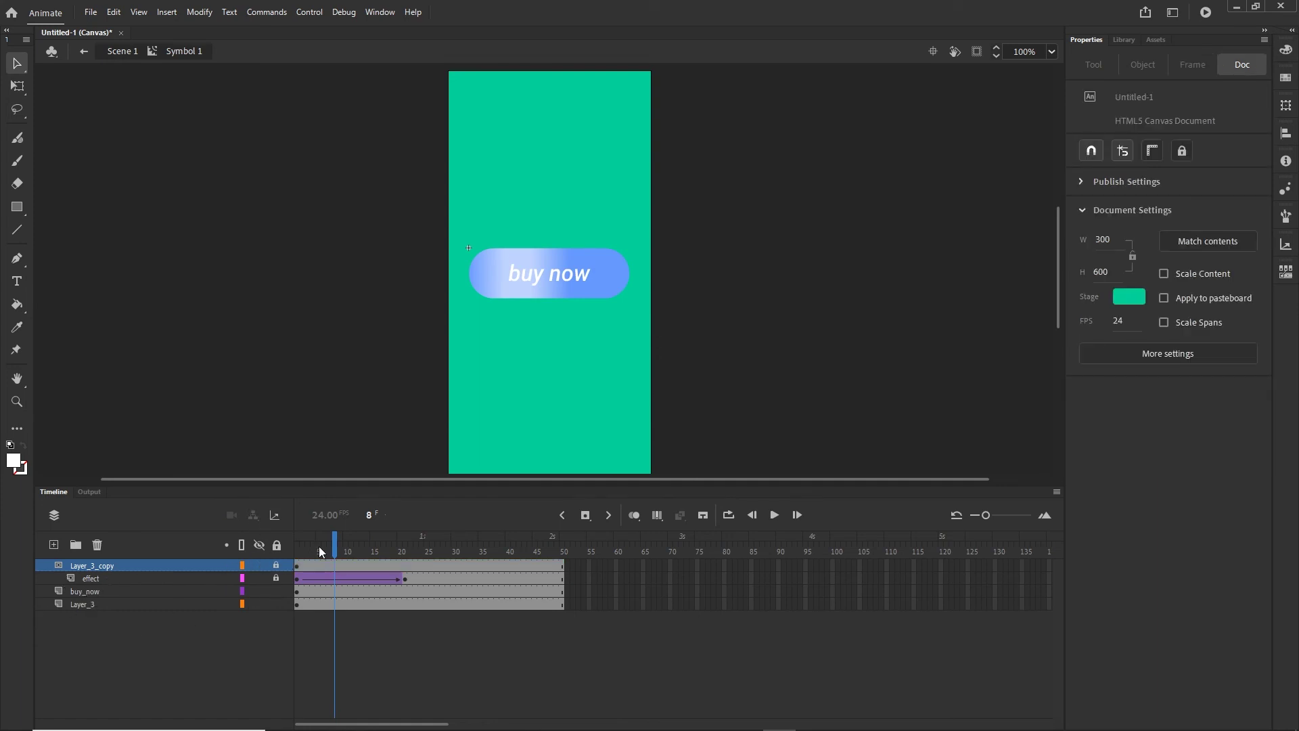
Step: Scrub the masked tween and test the movie in the browser to check the shine's sweep within the button
drag(318, 546, 417, 551)
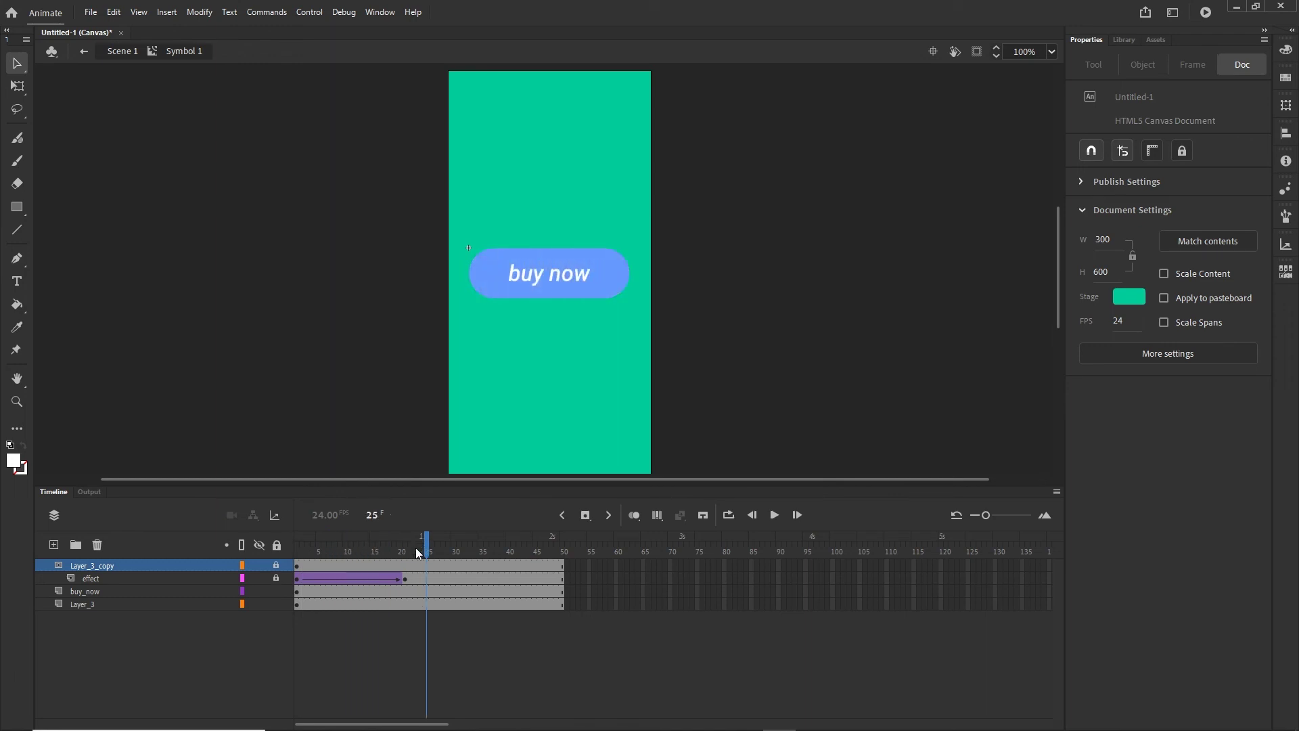
key(ctrl+Return)
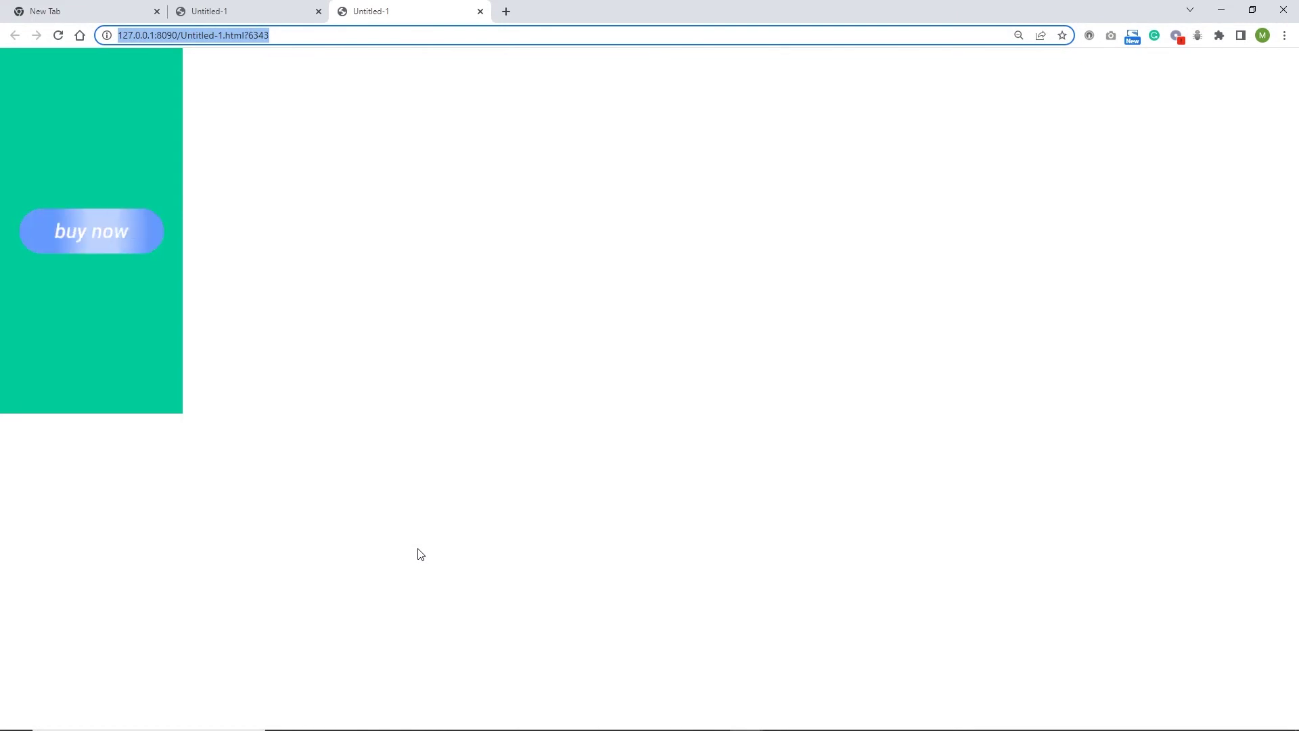
click(1221, 9)
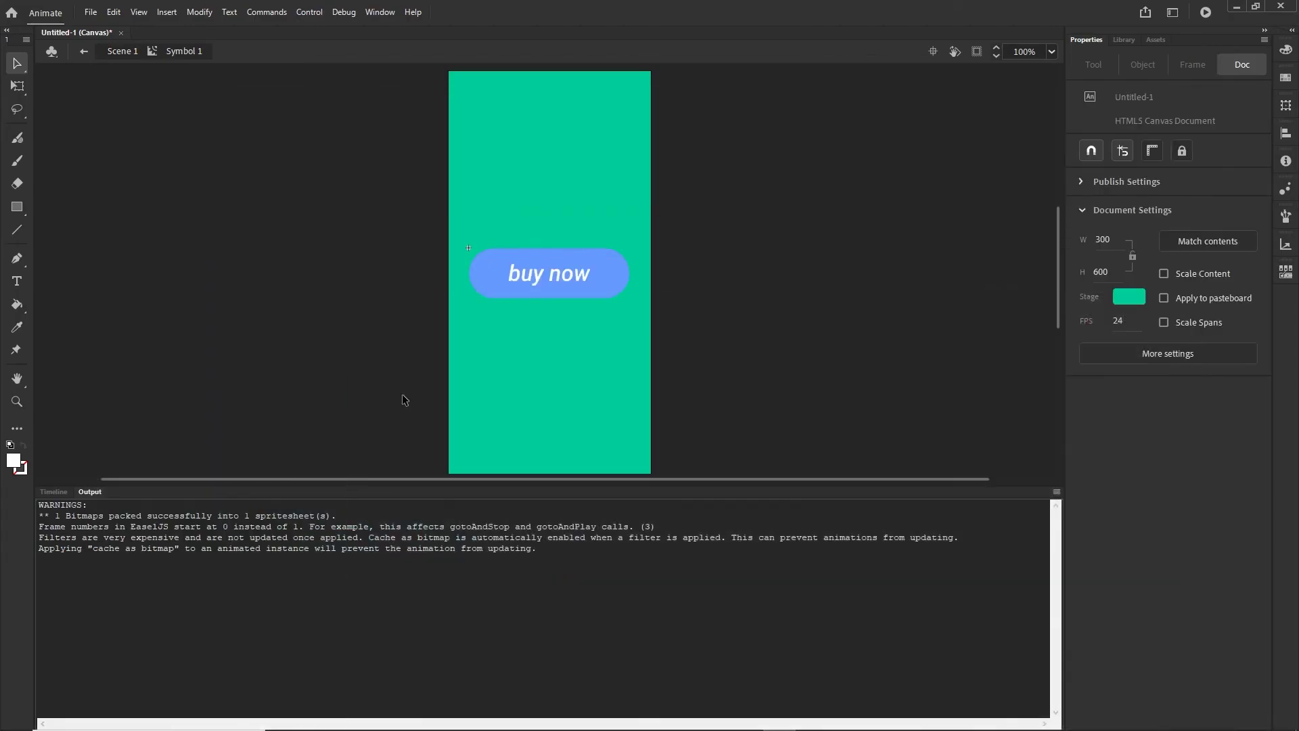
click(57, 493)
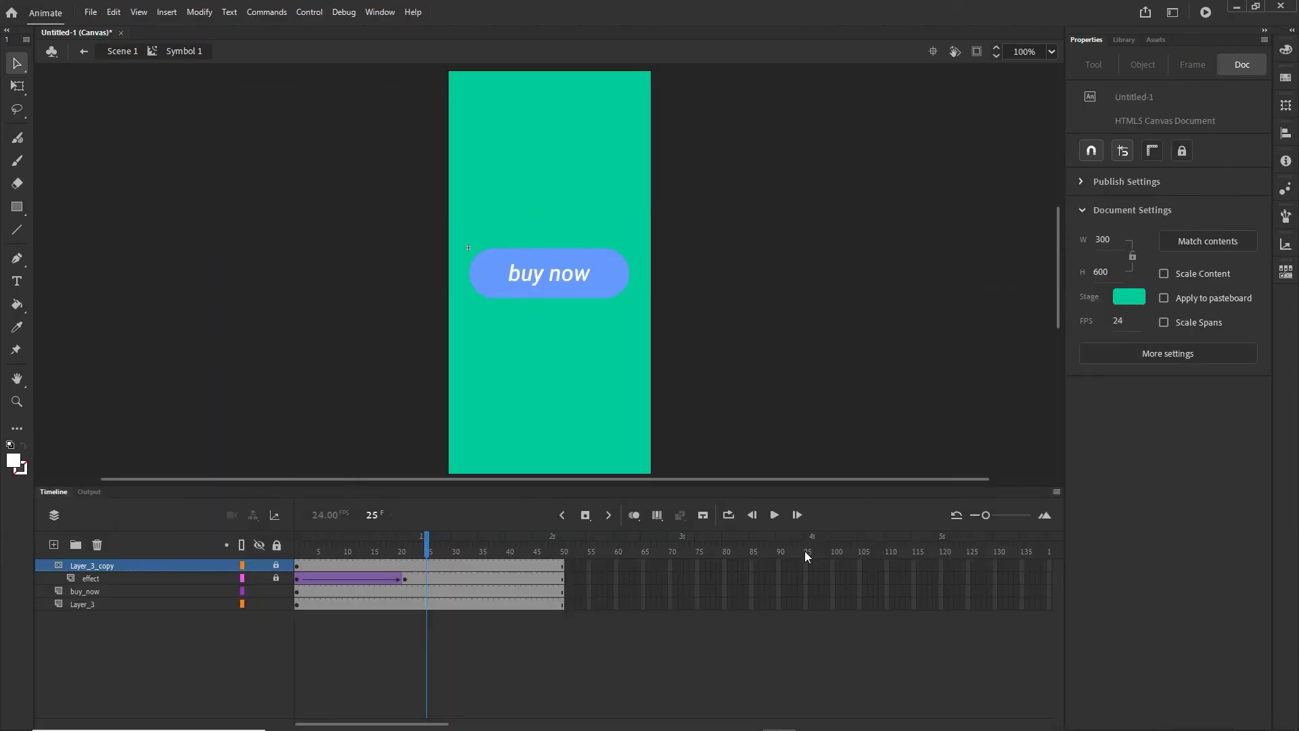
Step: Unlock the mask and effect layers, and at frame 1 raise the blurred bar to Y -187 and rotate it about 30 degrees clockwise
click(276, 565)
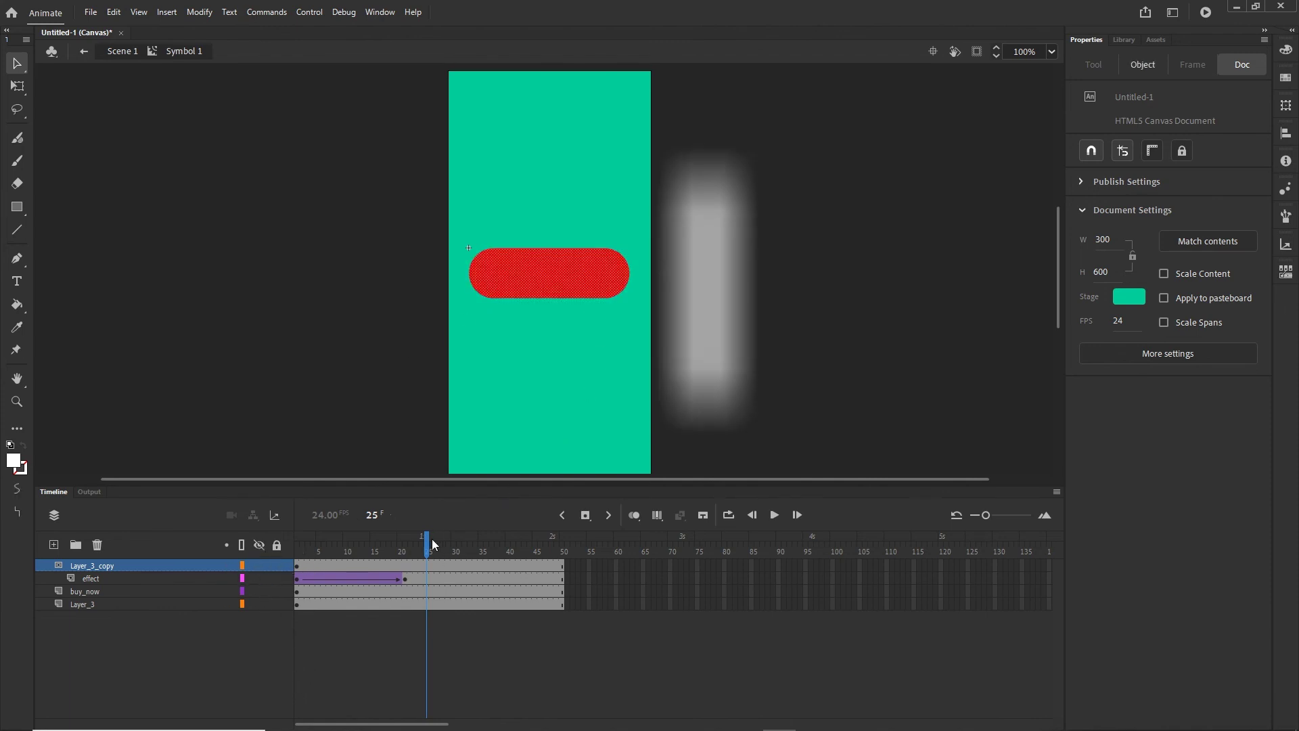
drag(427, 545, 373, 544)
click(299, 581)
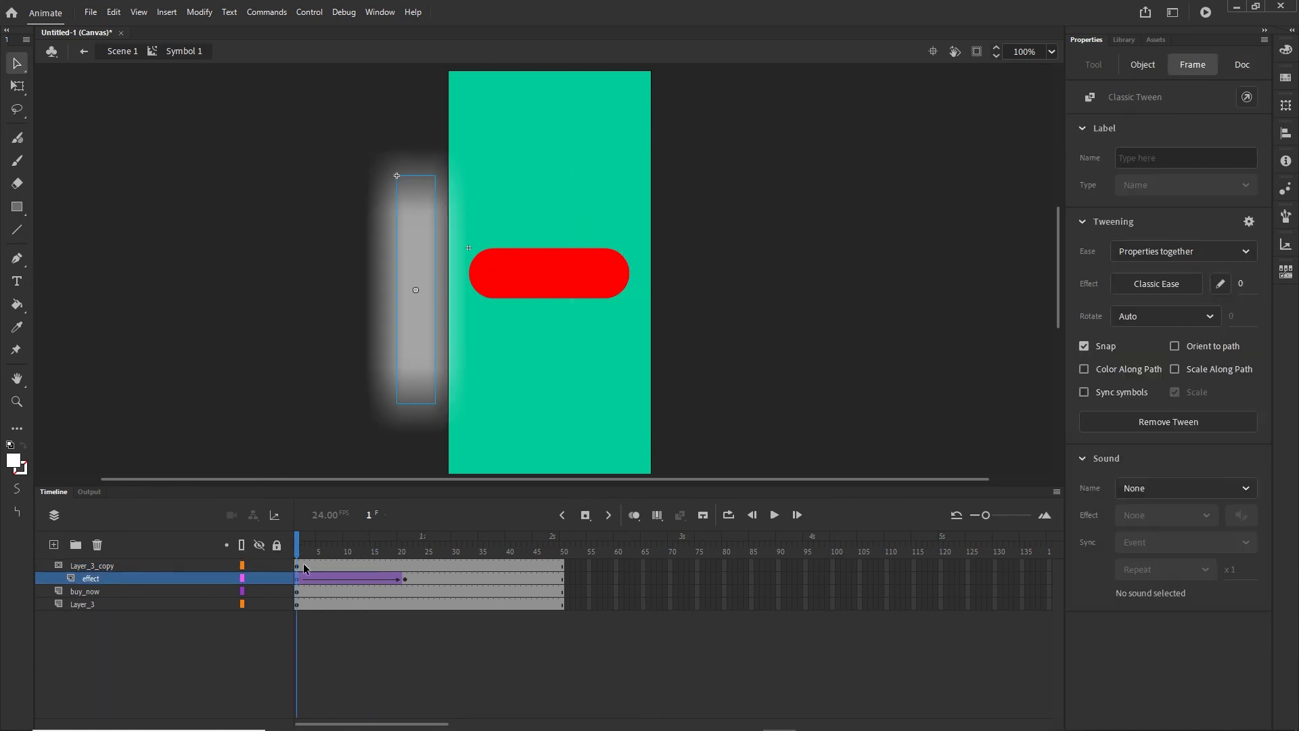
drag(415, 334, 414, 278)
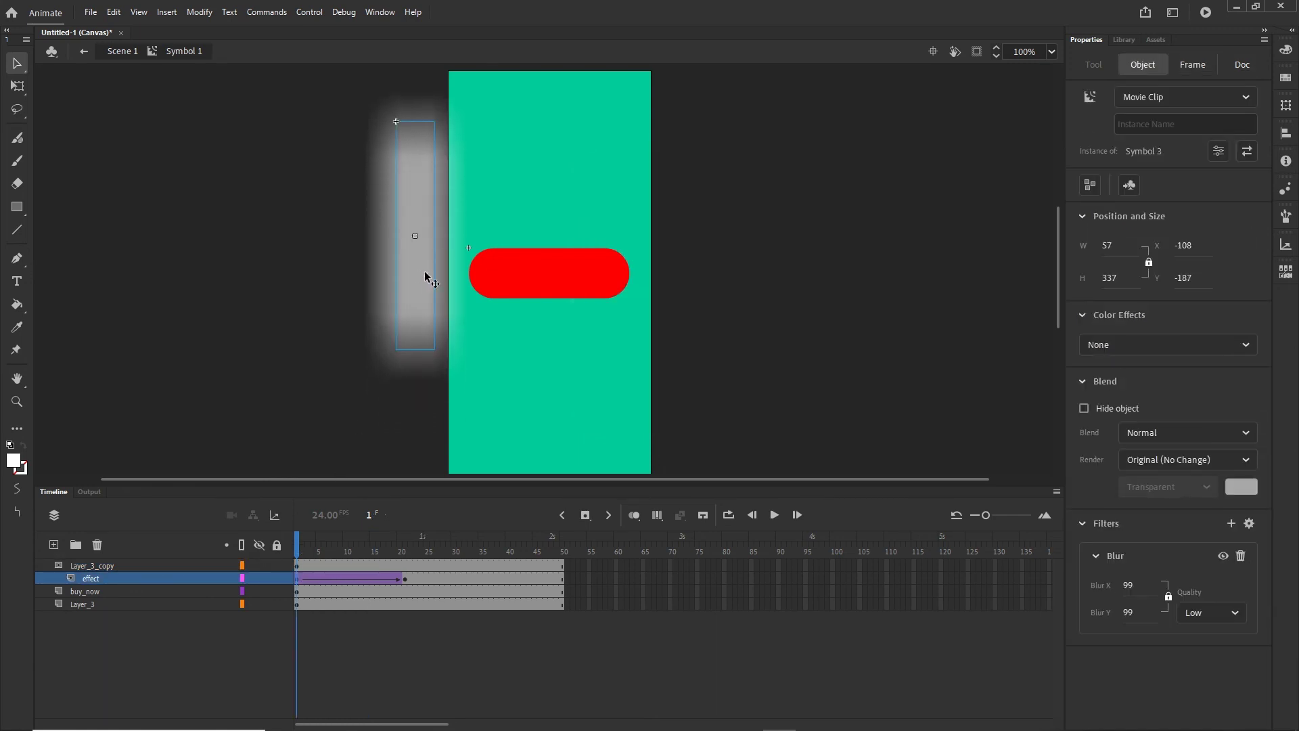
key(q)
drag(441, 113, 498, 142)
Step: At frame 21 of the effect layer, lower the blurred bar to Y -25 and rotate it about 30 degrees clockwise
click(404, 580)
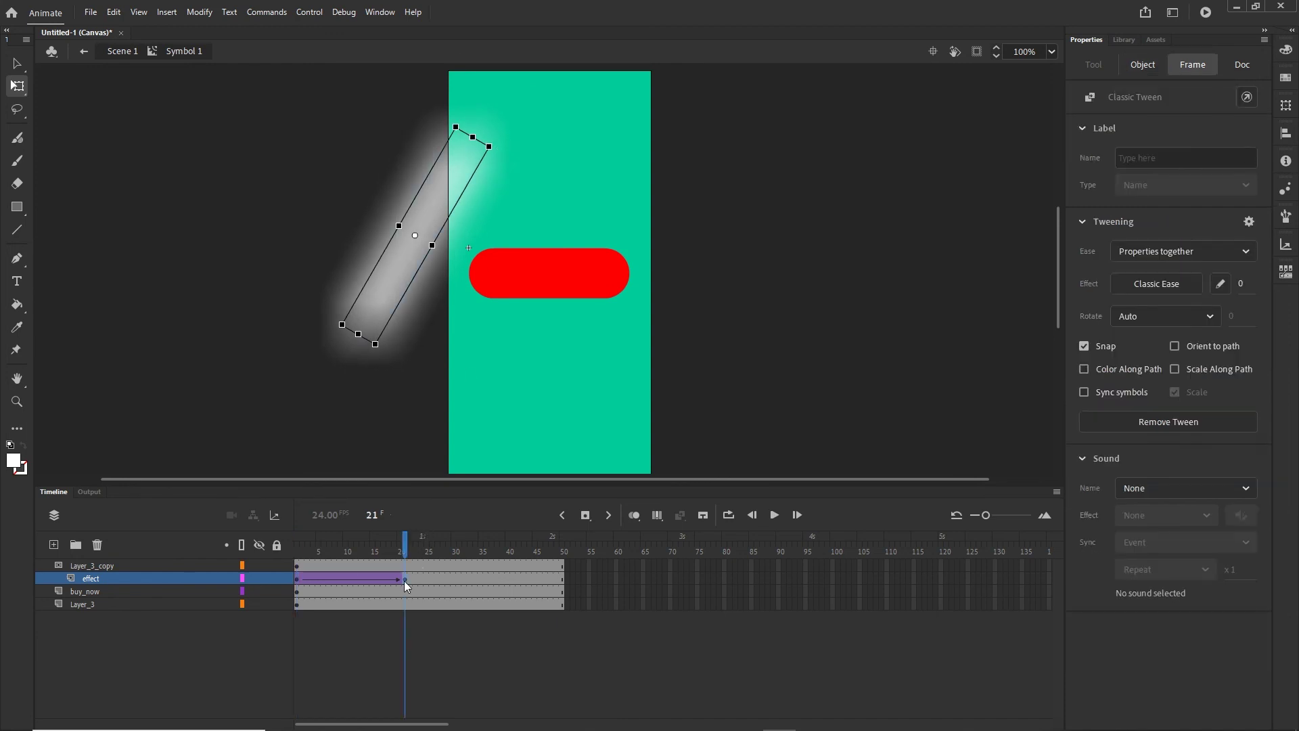
drag(704, 350, 710, 400)
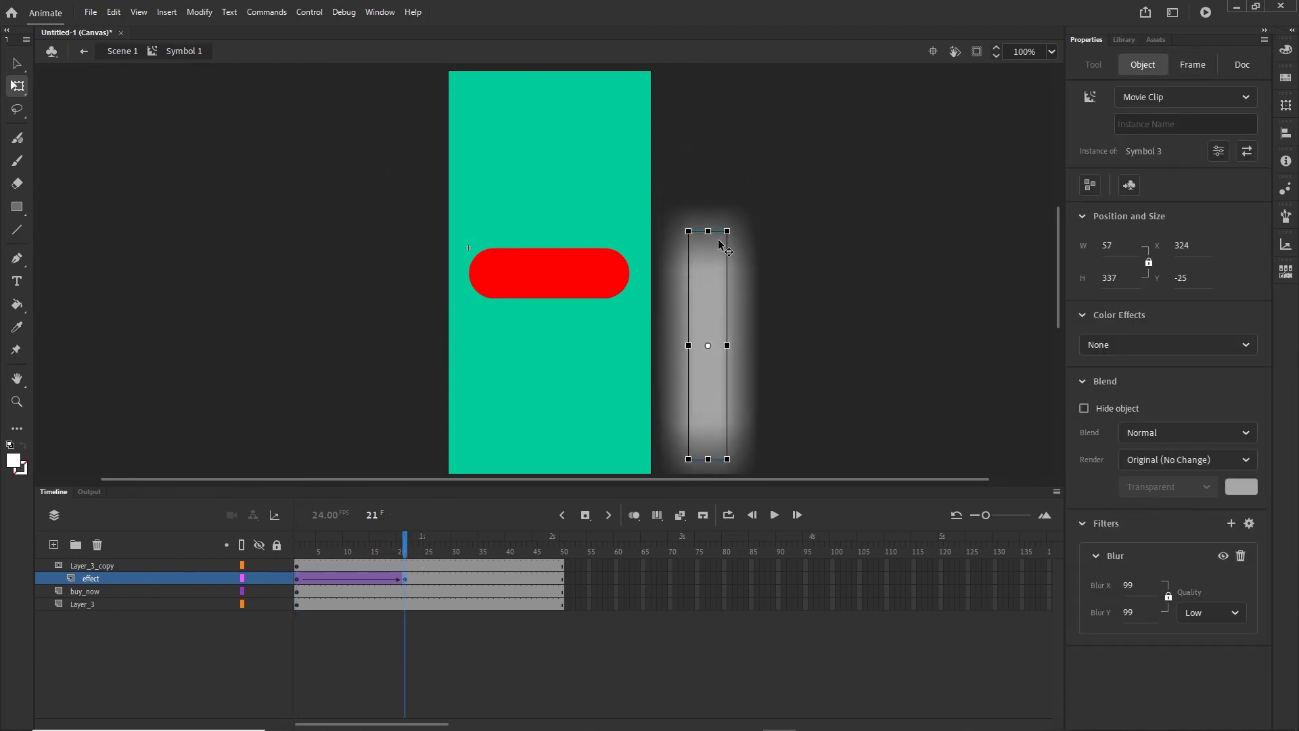
drag(736, 222, 790, 252)
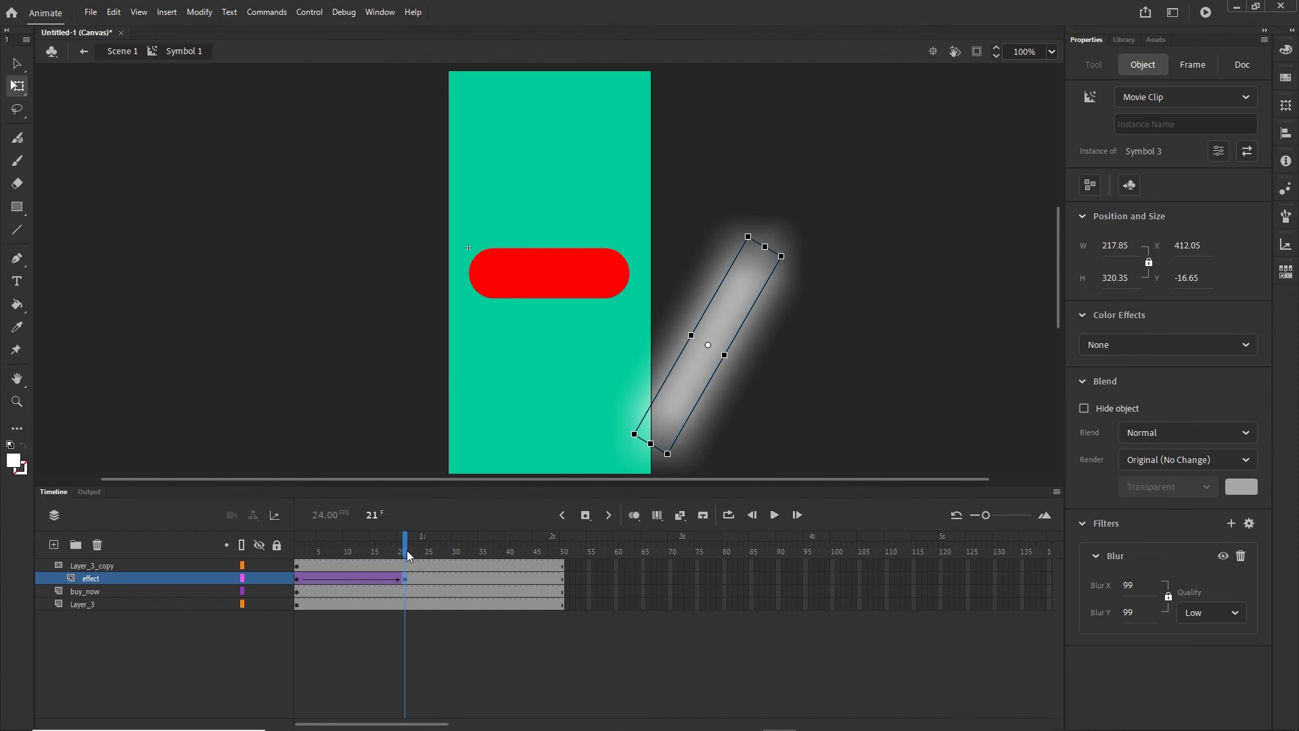
Step: Lock the mask and effect layers again and scrub the tween to check the tilted shine over the button
drag(407, 550, 296, 549)
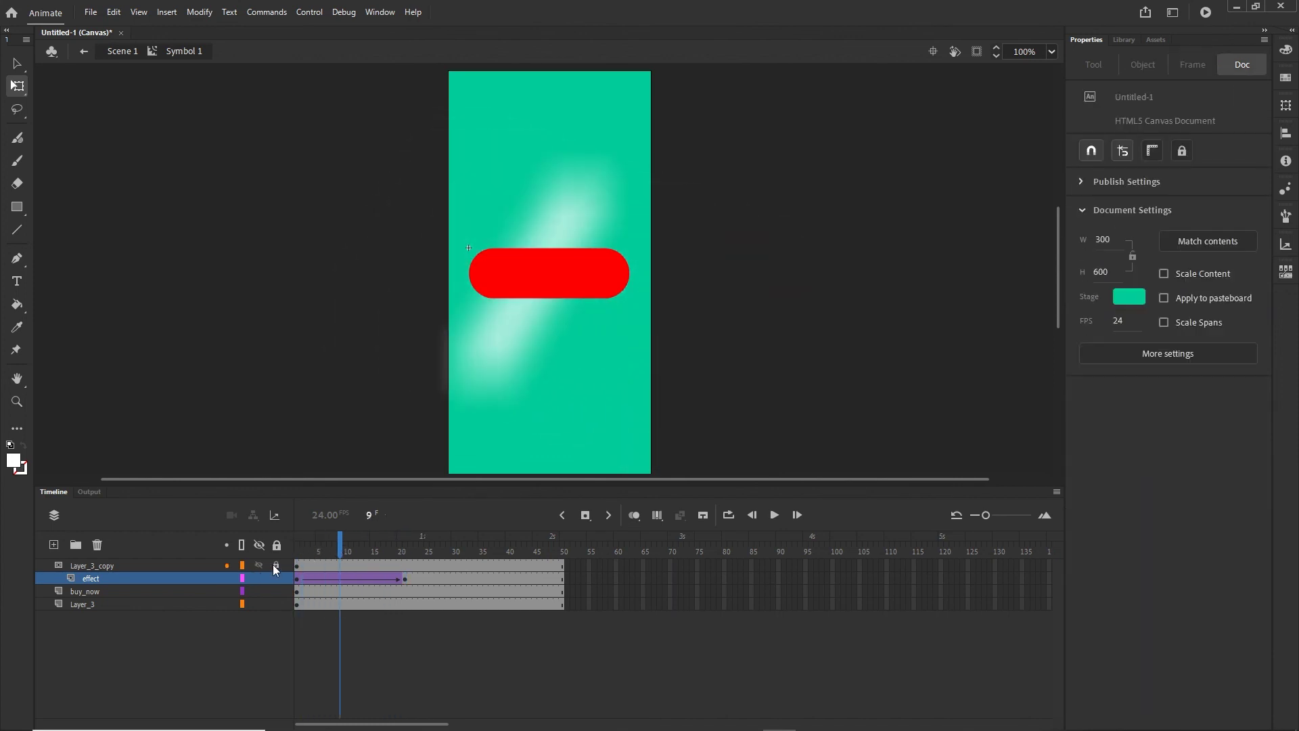
click(276, 578)
mouse_move(339, 535)
mouse_down()
mouse_move(319, 534)
mouse_move(334, 534)
mouse_up()
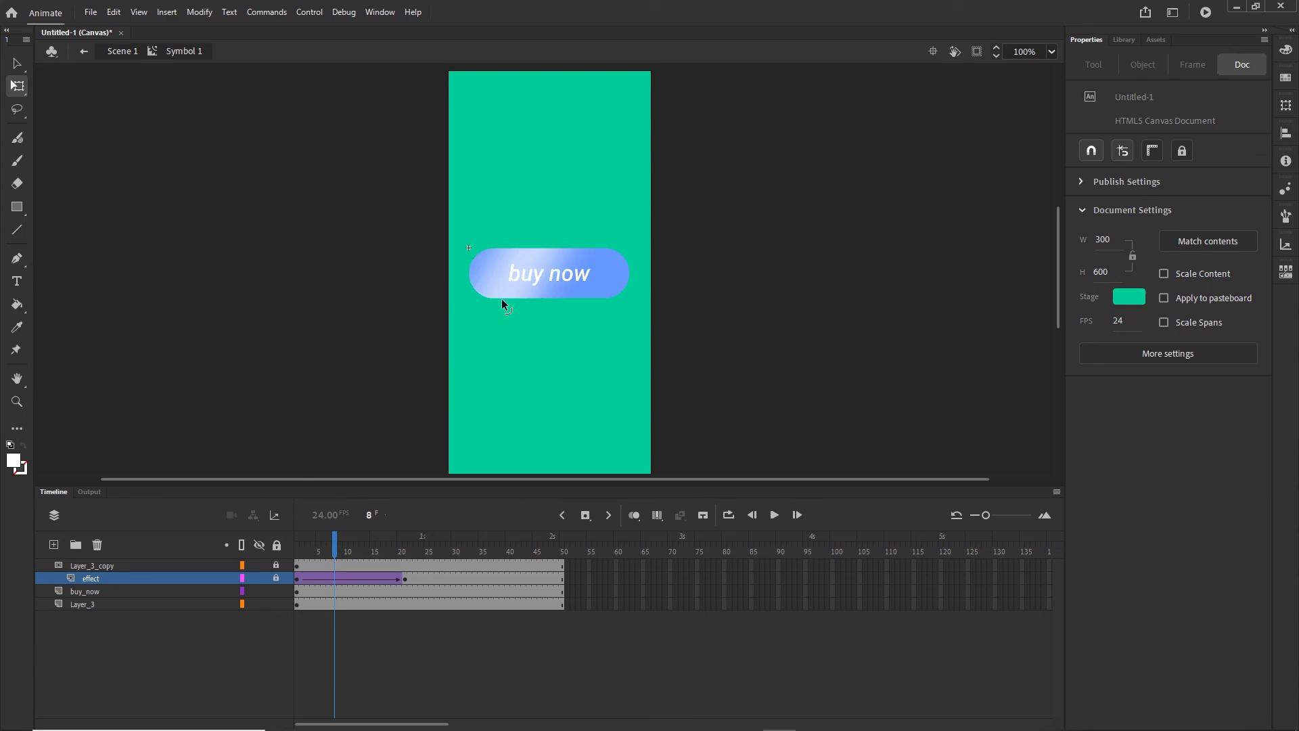
Step: Test the tilted shine animation in the browser and return from the button symbol to Scene 1
key(ctrl+Return)
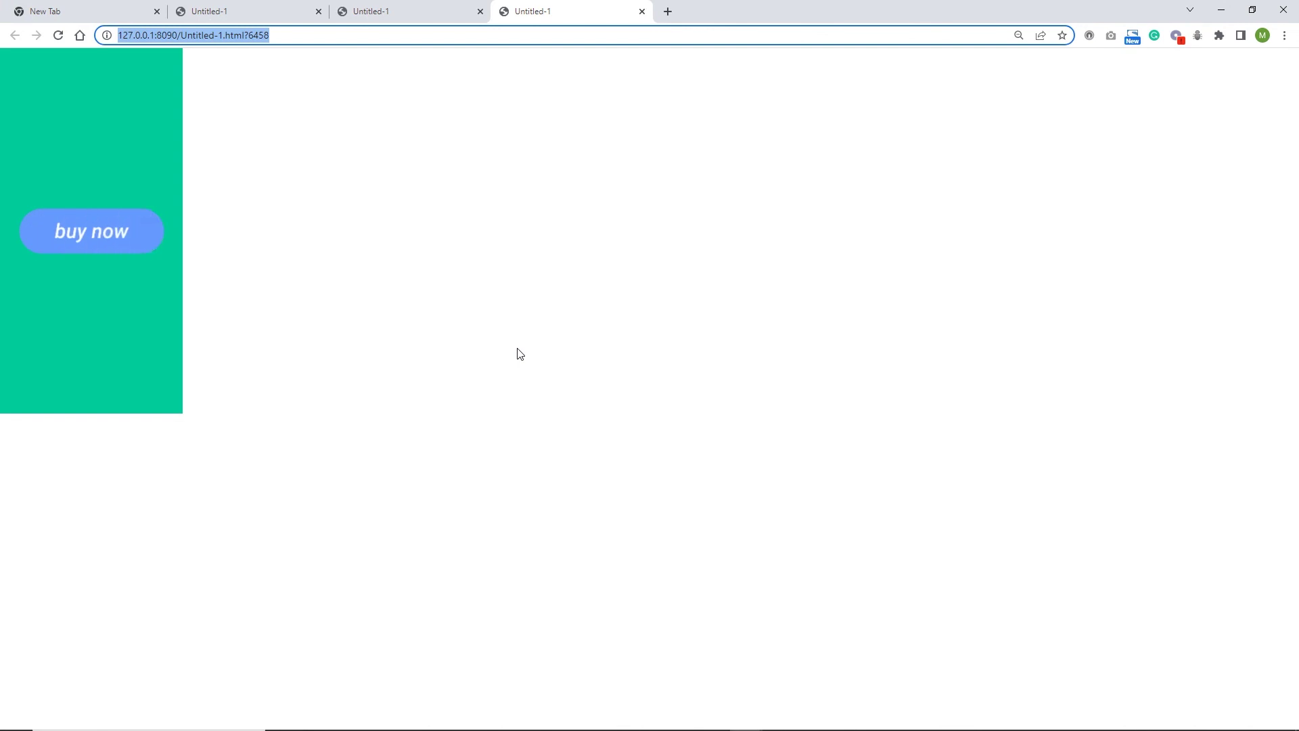
click(1221, 9)
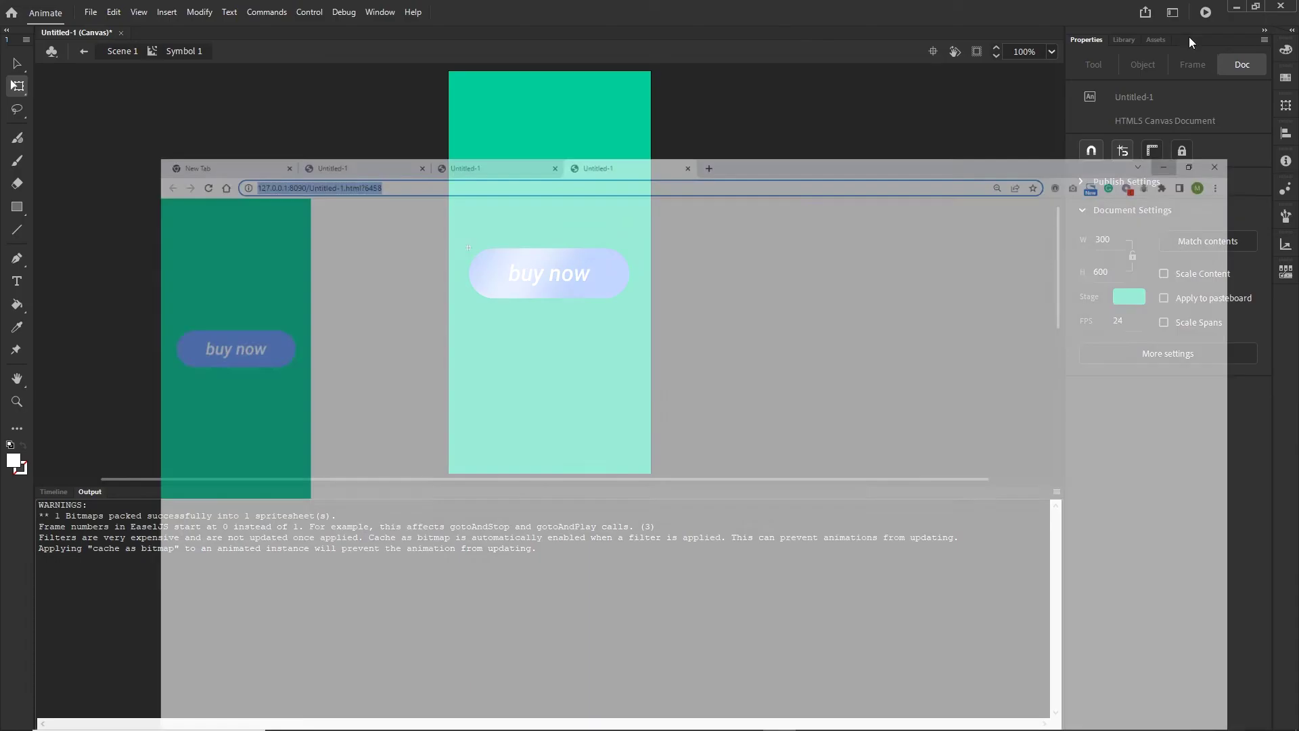
click(55, 492)
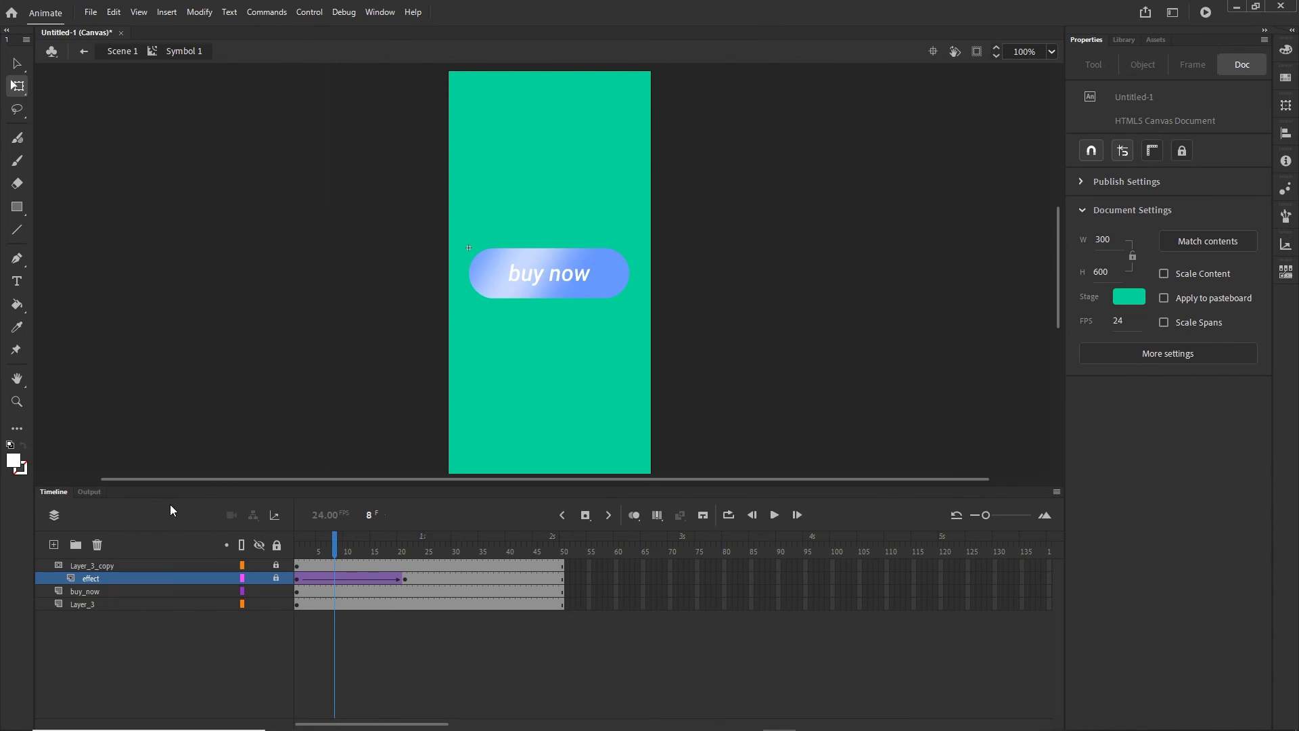
click(122, 51)
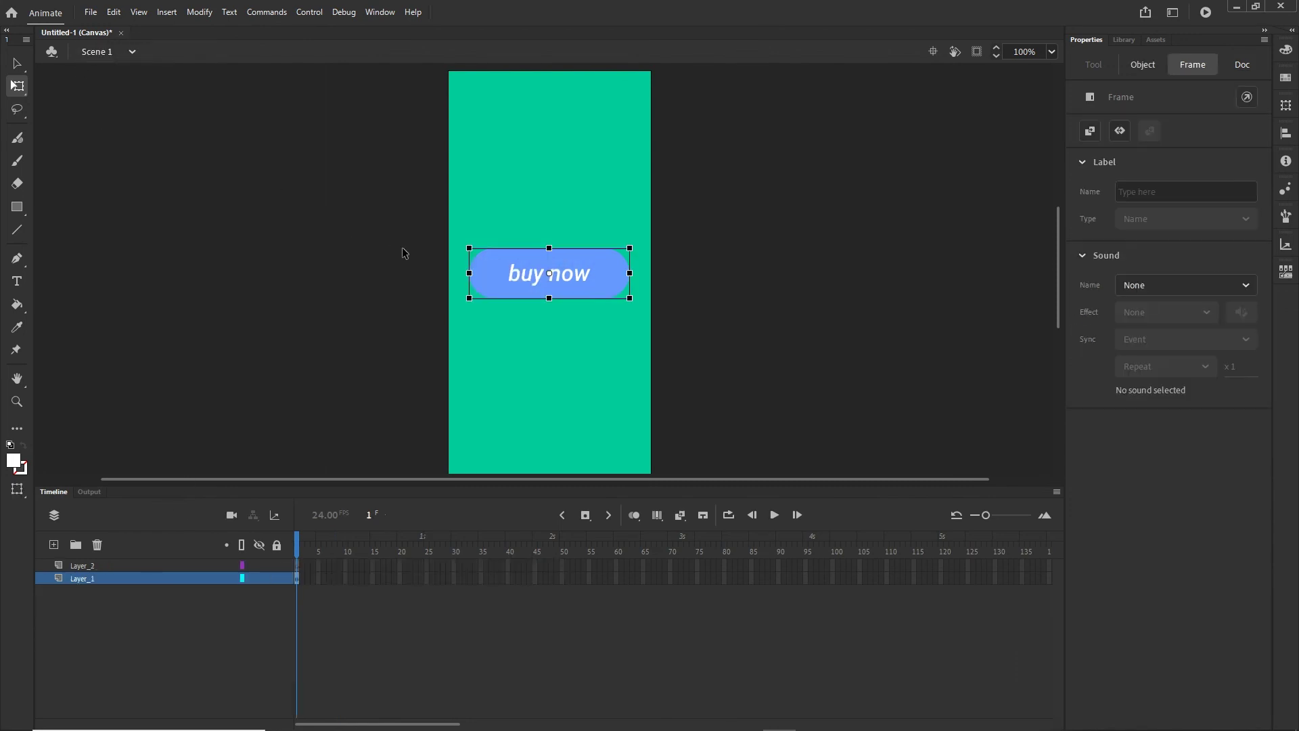